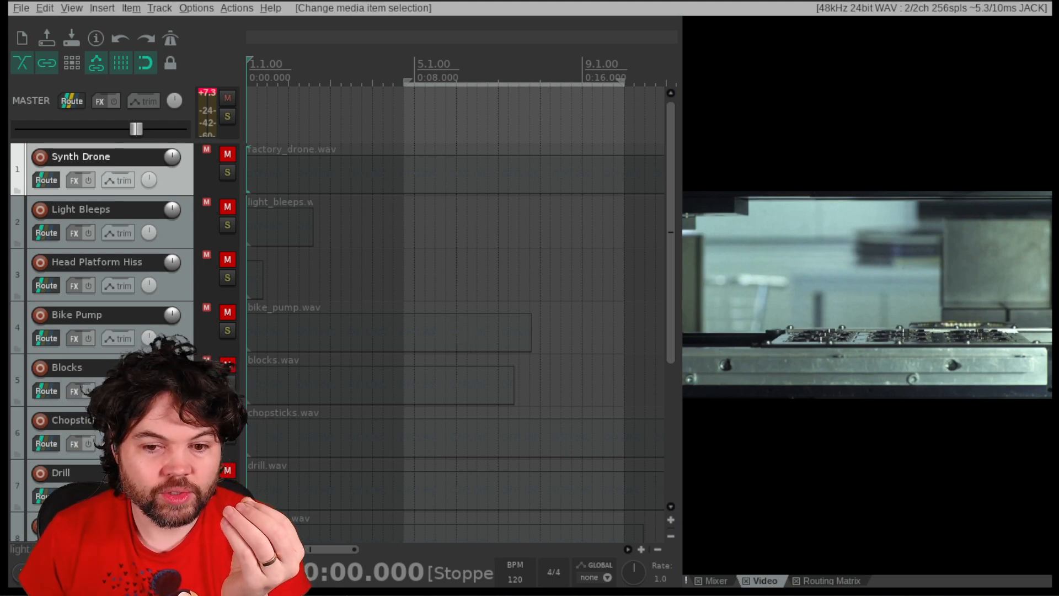
Start playback, audition the Synth Drone track while lowering its volume to -25.6 dB, and mute it again
key("space")
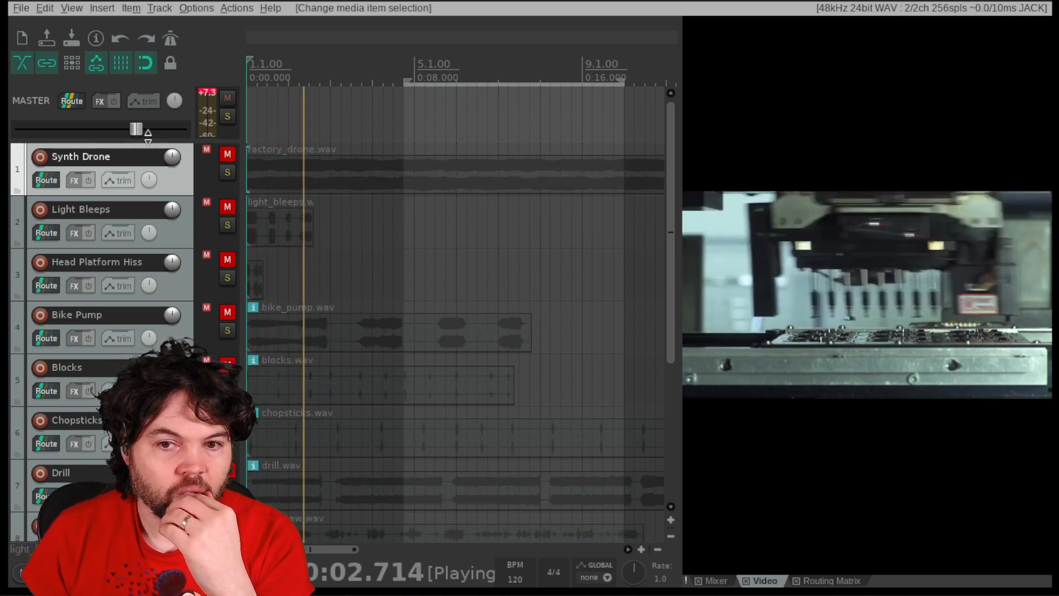
left_click(229, 157)
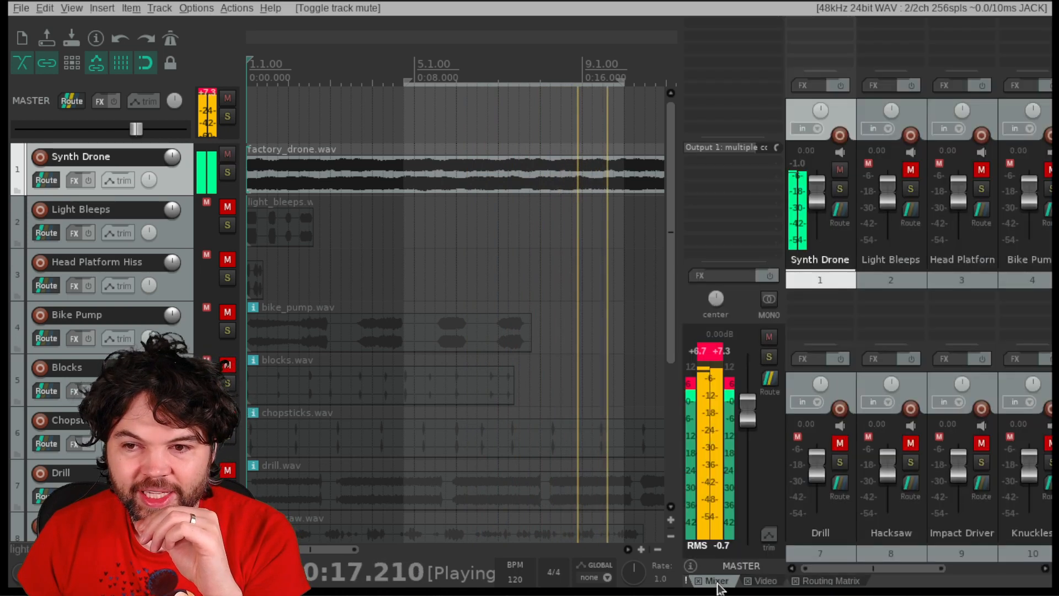
left_click(716, 581)
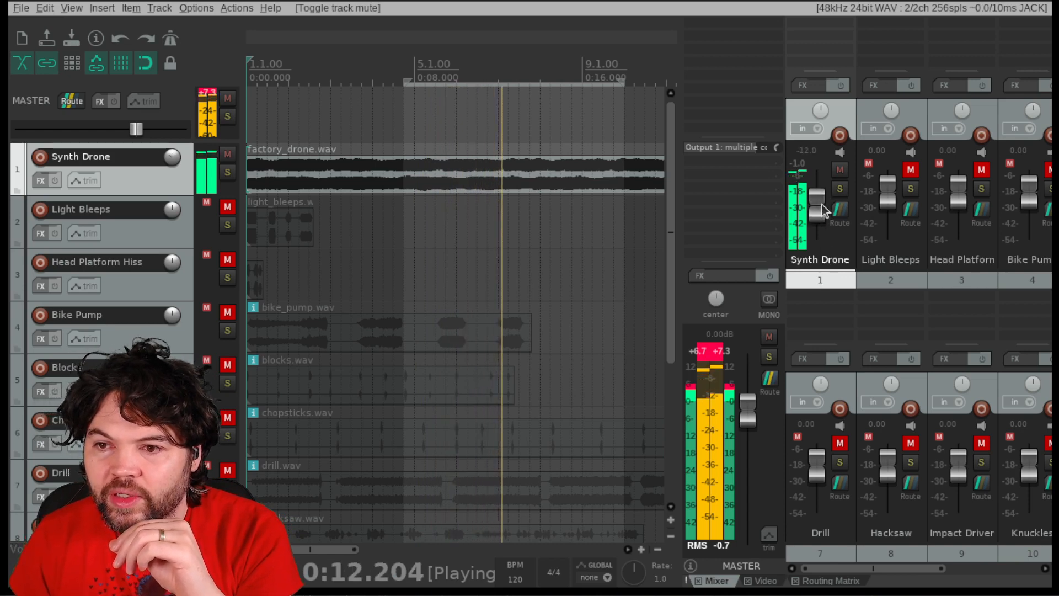
left_click_drag(822, 205, 822, 211)
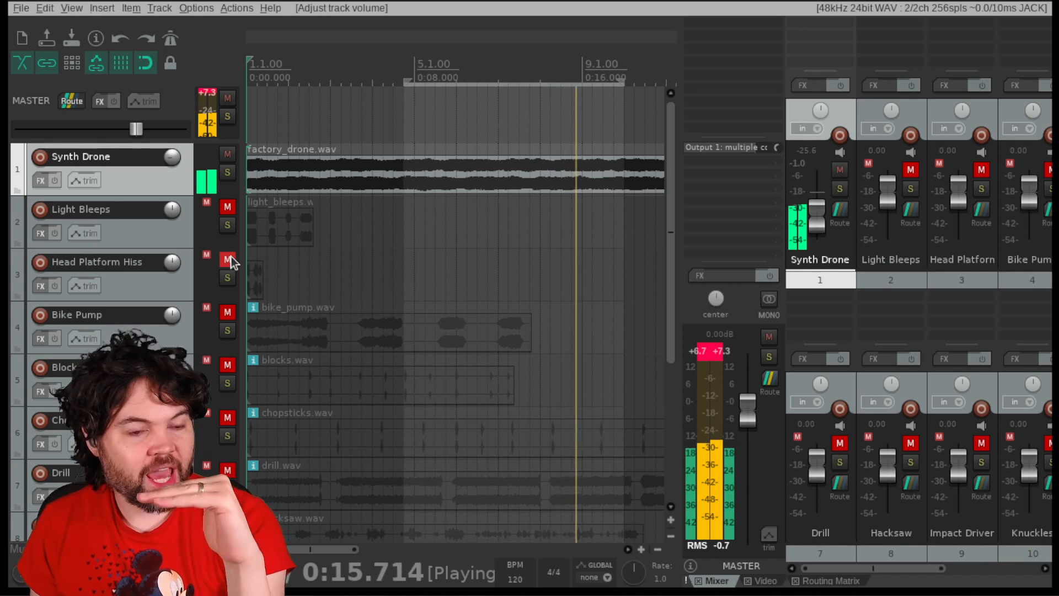
left_click(228, 155)
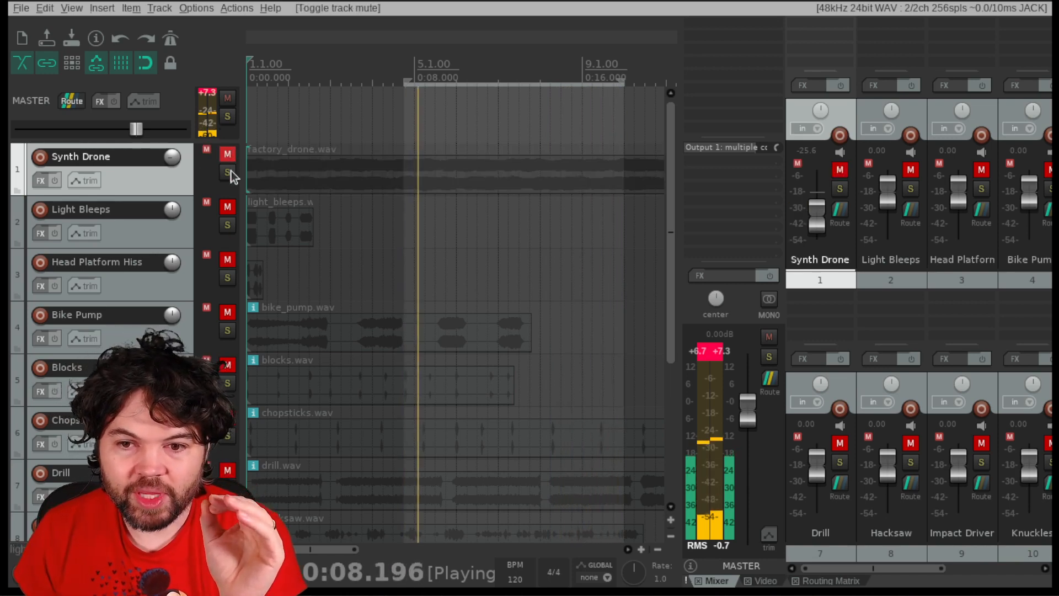
Audition the Bike Pump and Blocks tracks one at a time, checking Blocks against the video, and mute each again
left_click(228, 312)
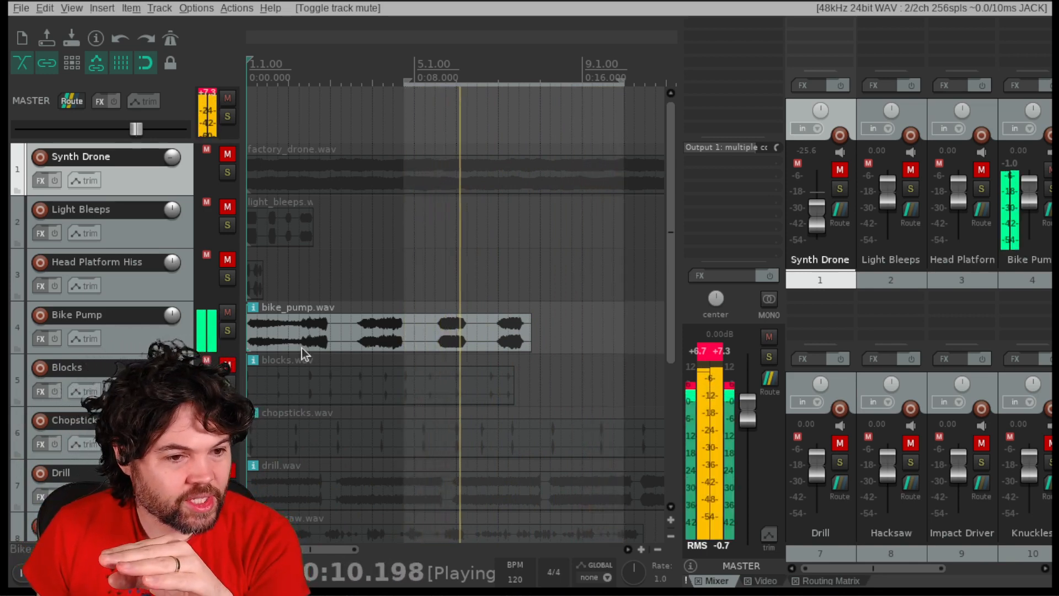
left_click(228, 313)
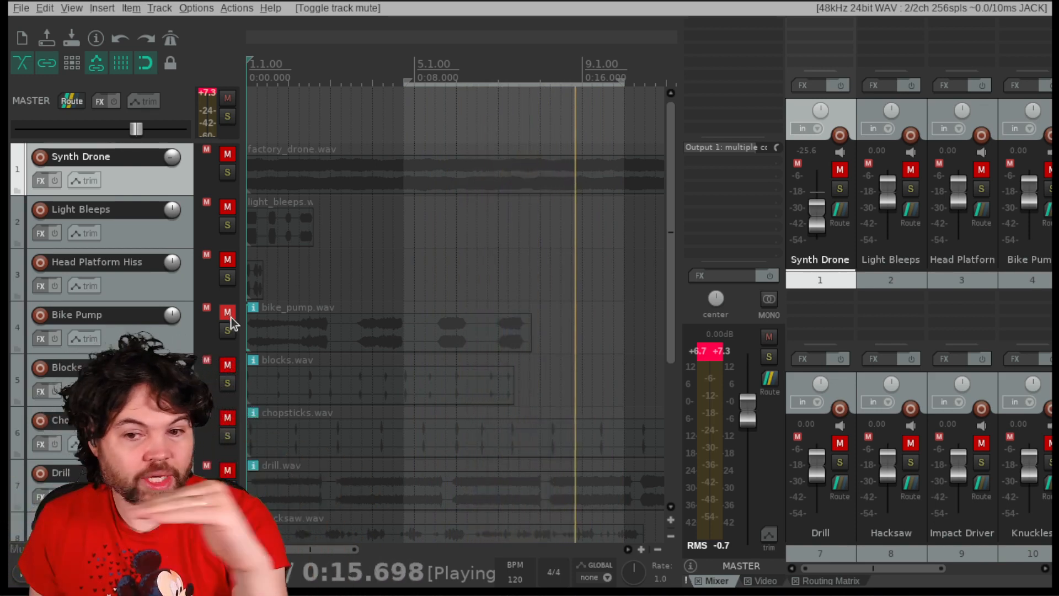
left_click(228, 365)
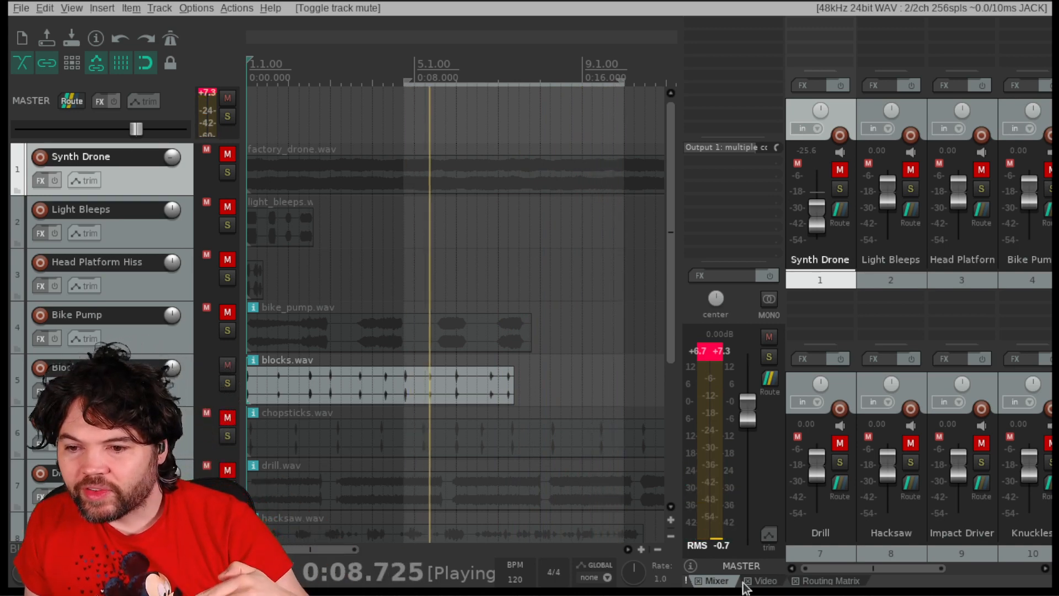
left_click(765, 582)
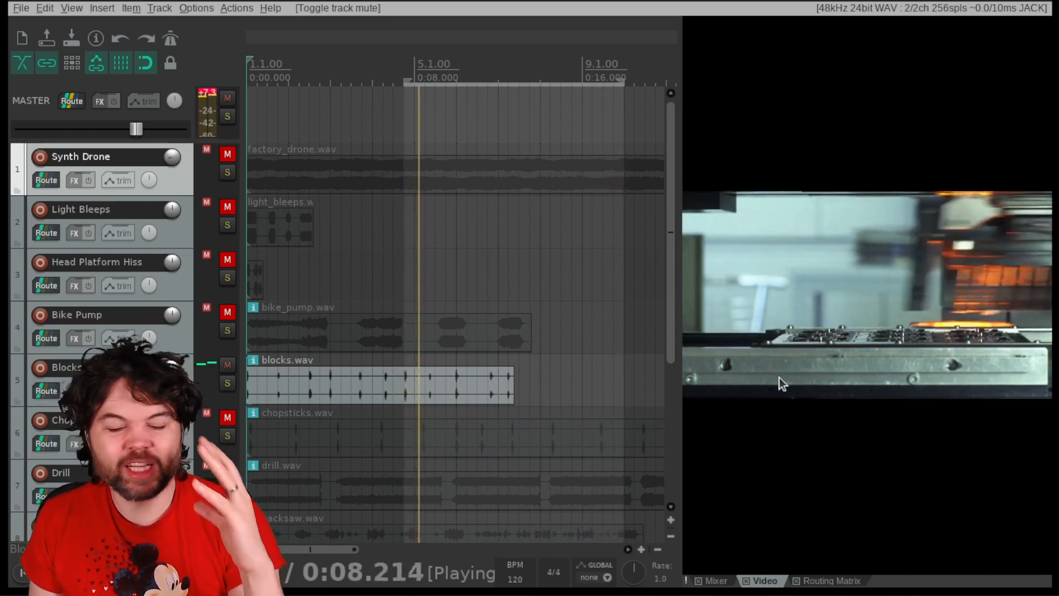
left_click(228, 365)
Rename the Bike Pump track as Main Drive and the Blocks track as PCB Stop
double_click(94, 315)
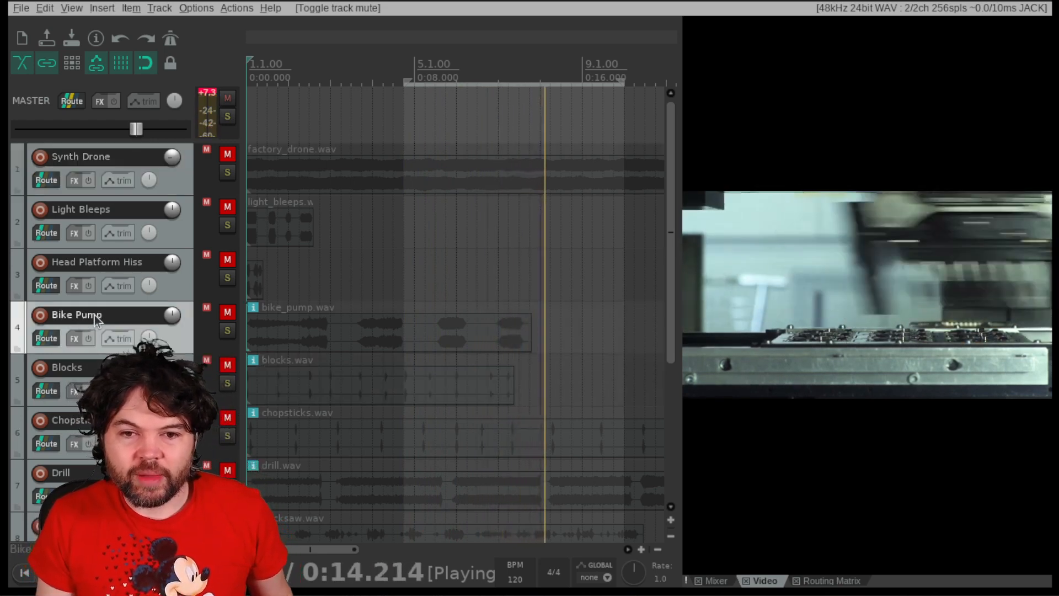
type("Mai")
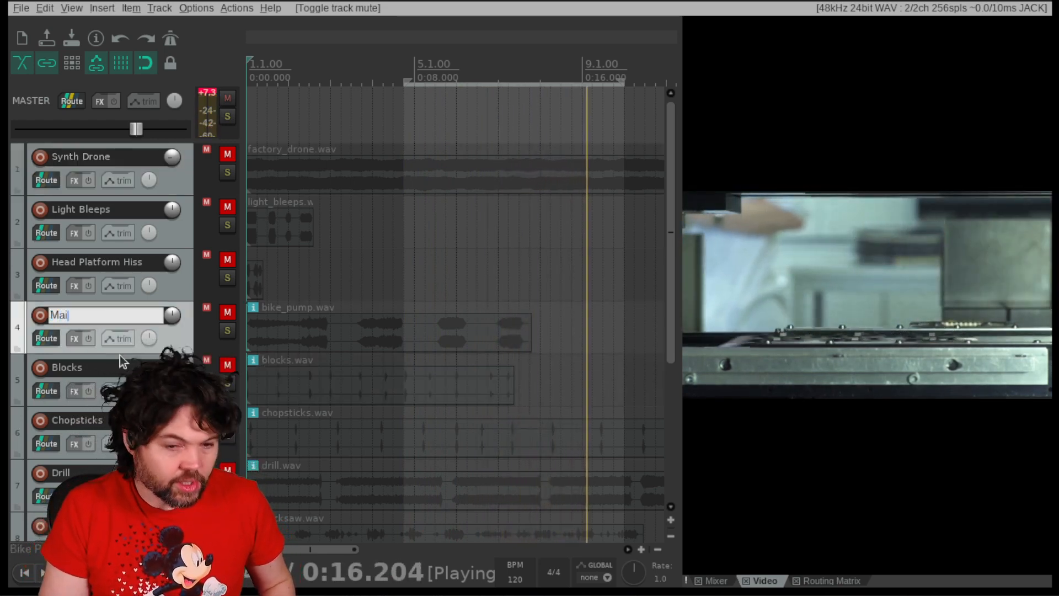
type("n Drive")
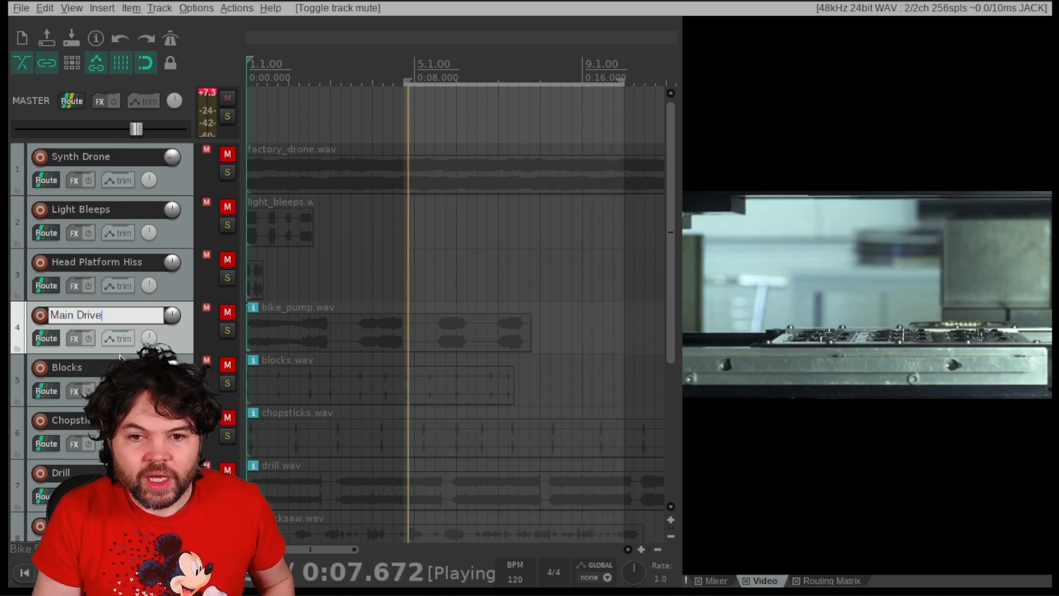
left_click(96, 369)
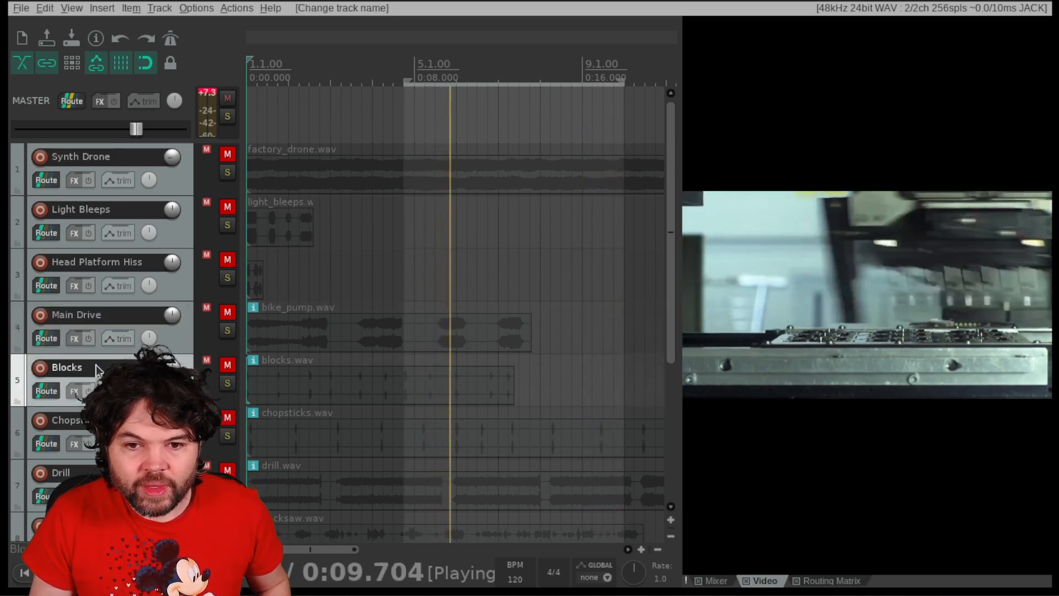
double_click(96, 368)
type("PC")
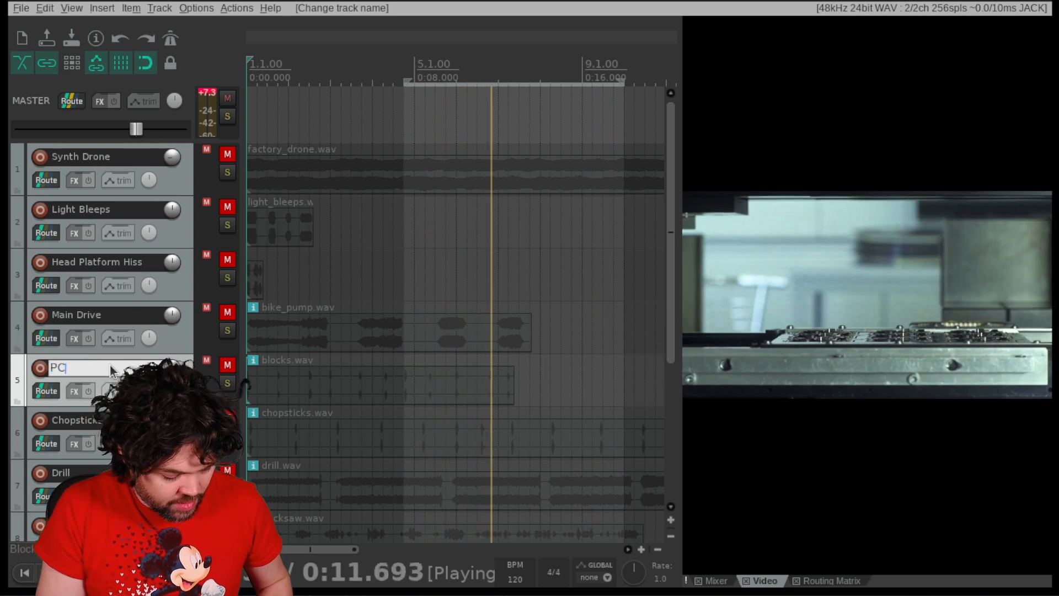
type("B Stop")
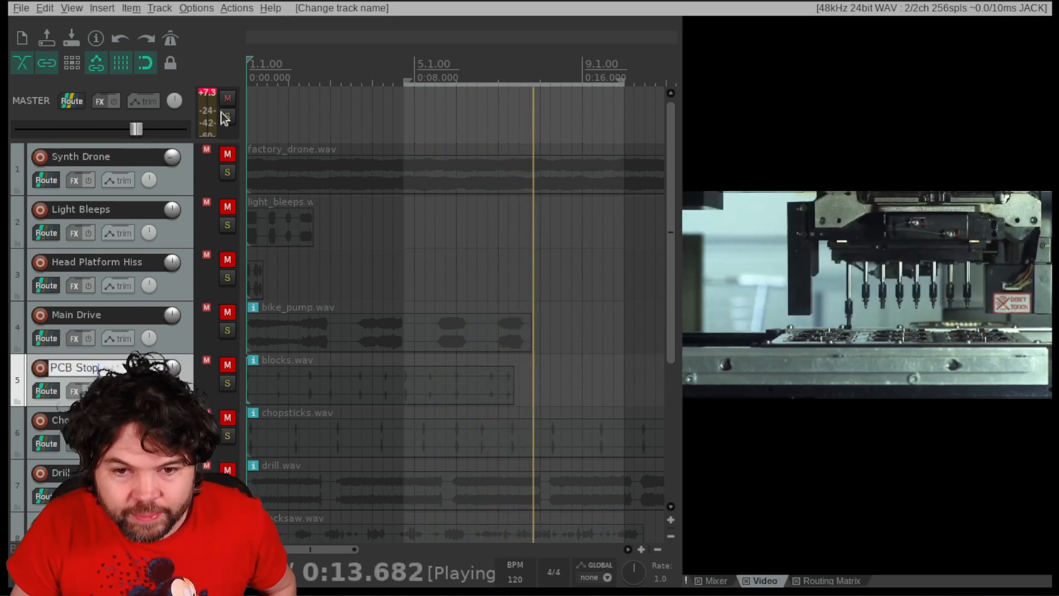
Unmute the Chopsticks track and lower its volume to -17.5 dB, with the video shown again
left_click(227, 420)
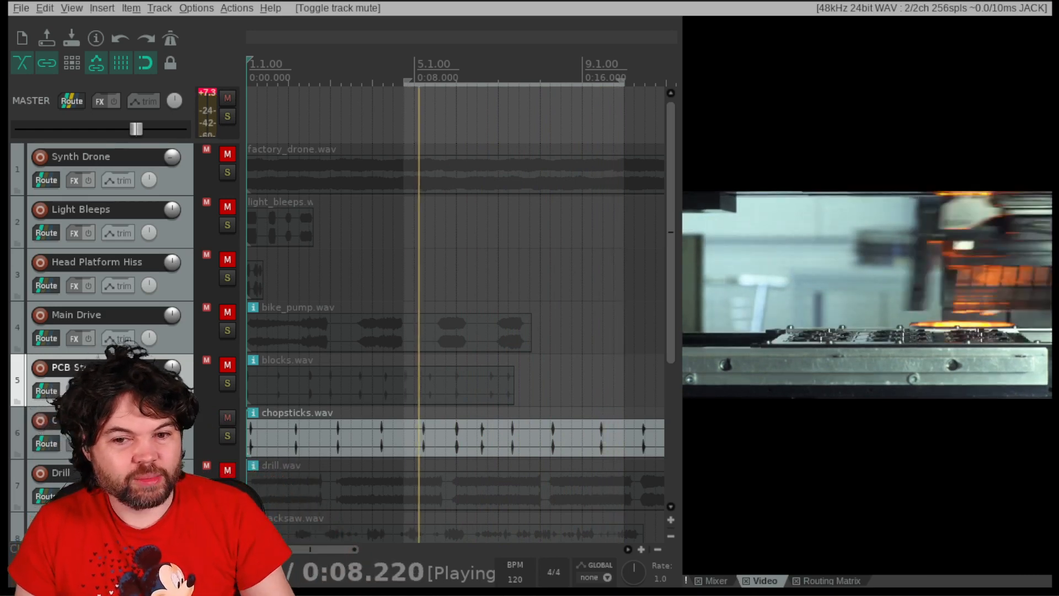
left_click(113, 421)
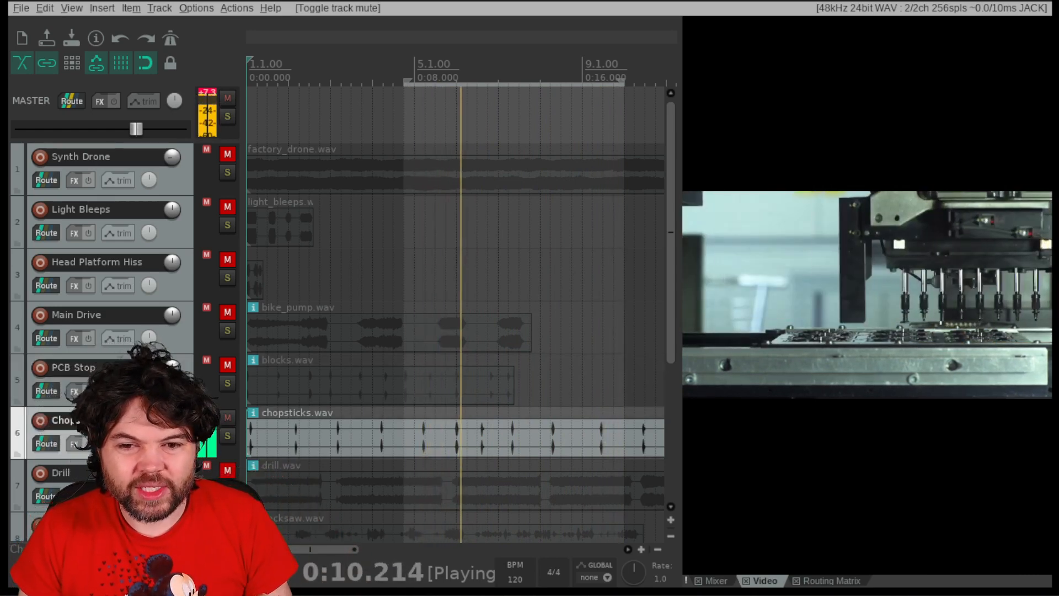
left_click(713, 581)
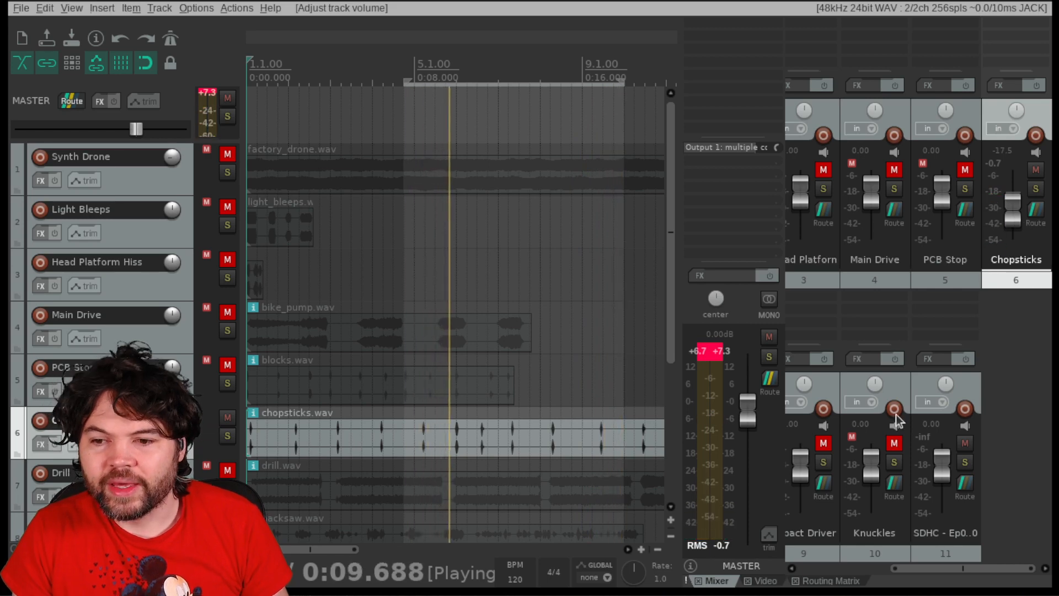
left_click(764, 581)
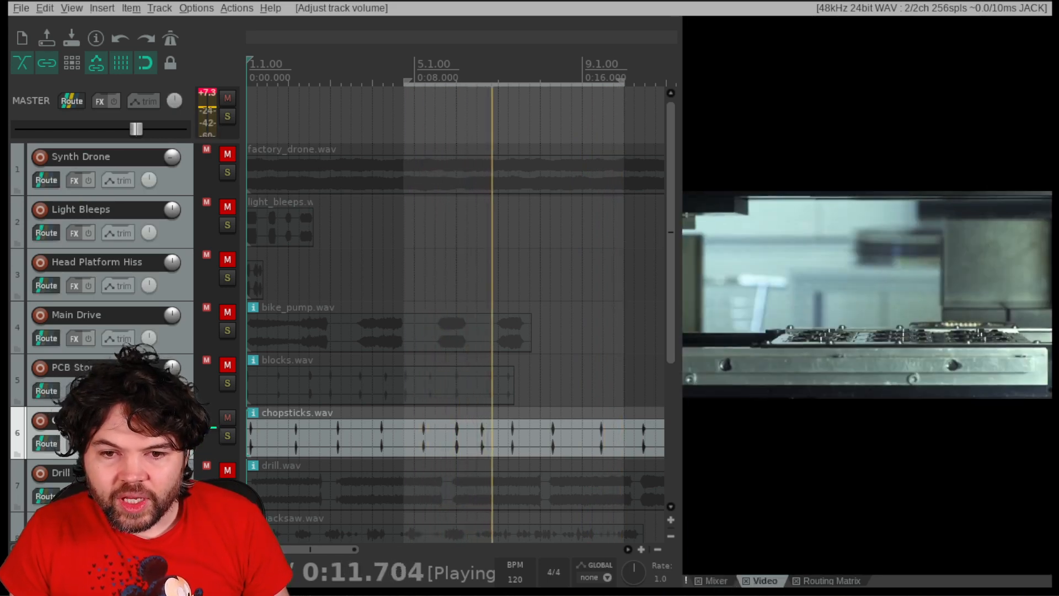
Rename the Chopsticks track as Place Part and mute it
type("Pl")
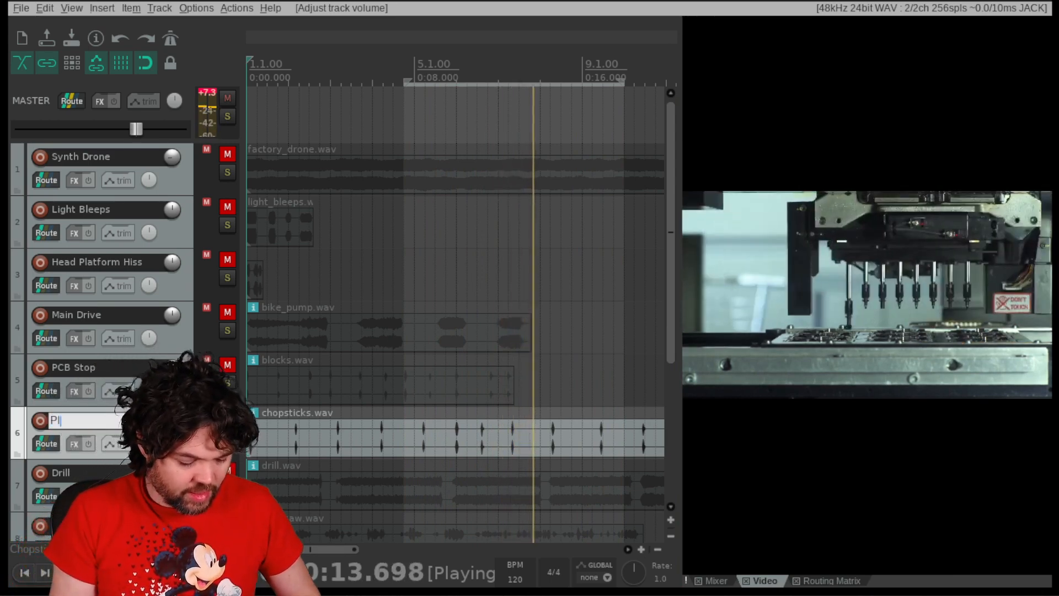
type("ace Part")
key("Return")
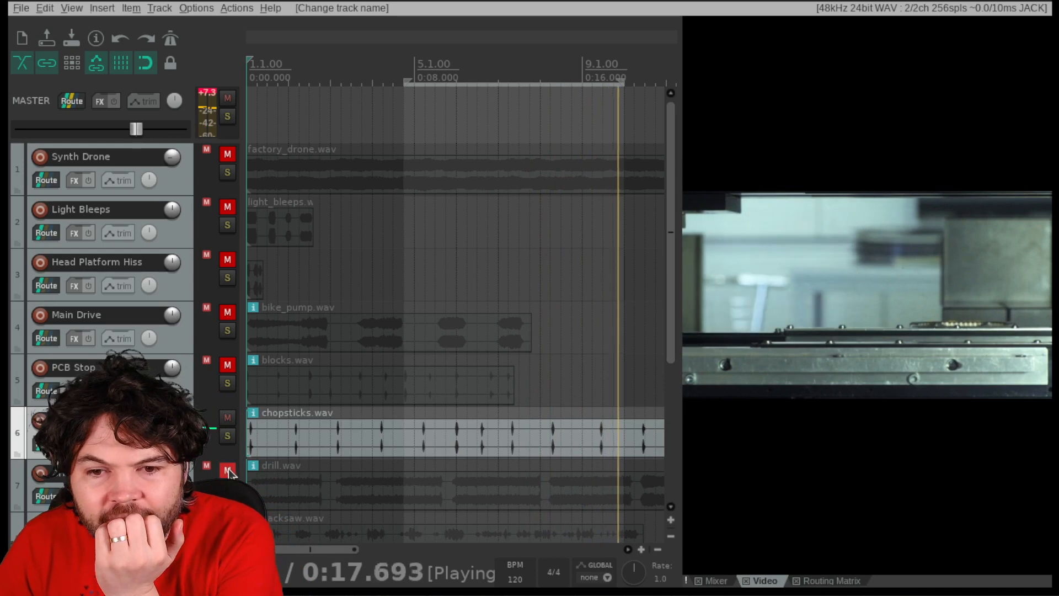
left_click(224, 415)
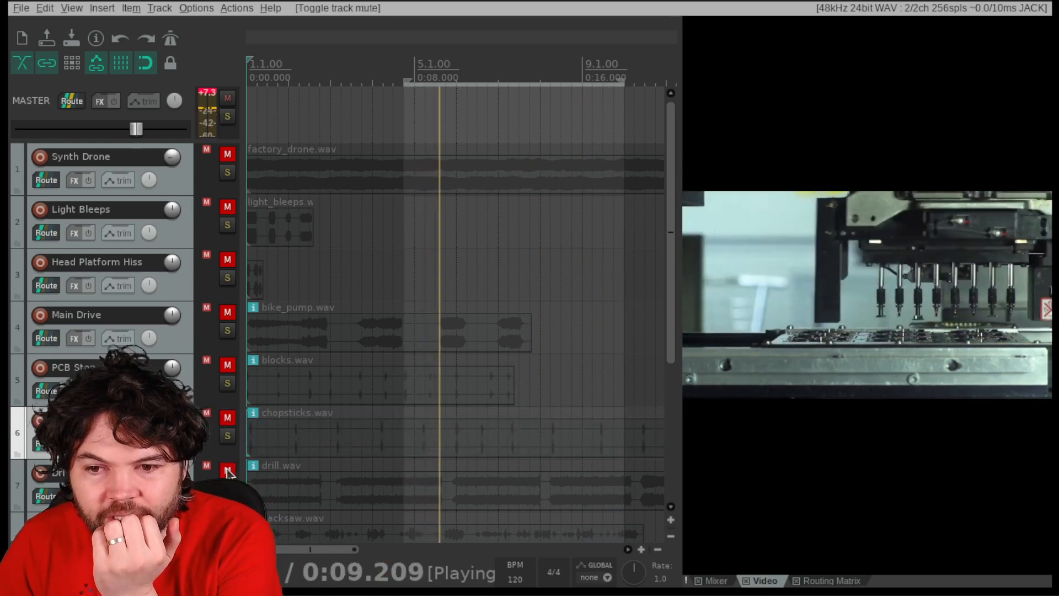
Audition the Drill track against the video, mute it again, and rename it as Part Head Movement
left_click(228, 472)
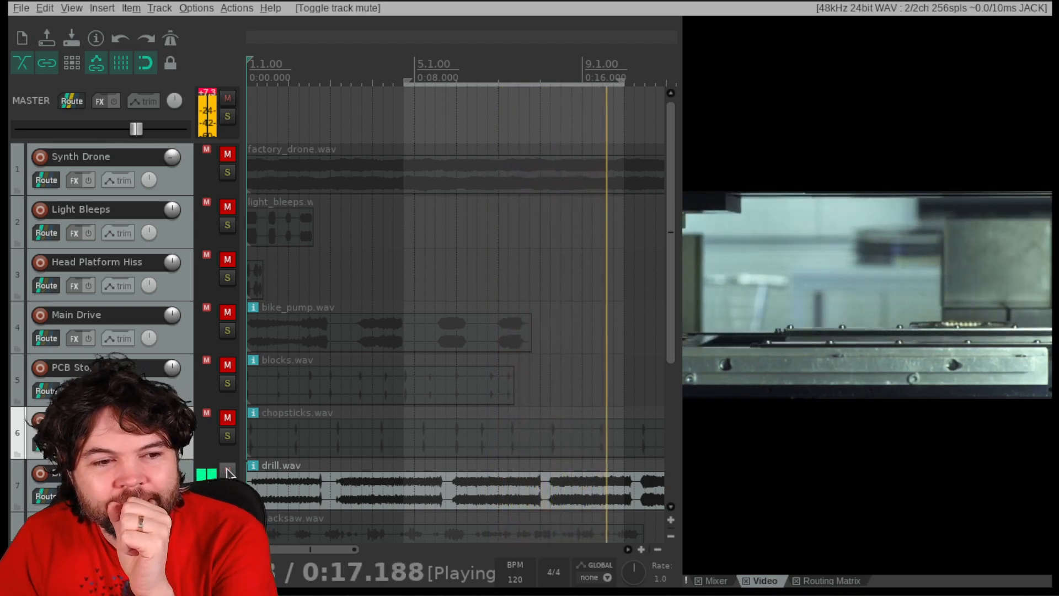
left_click(228, 472)
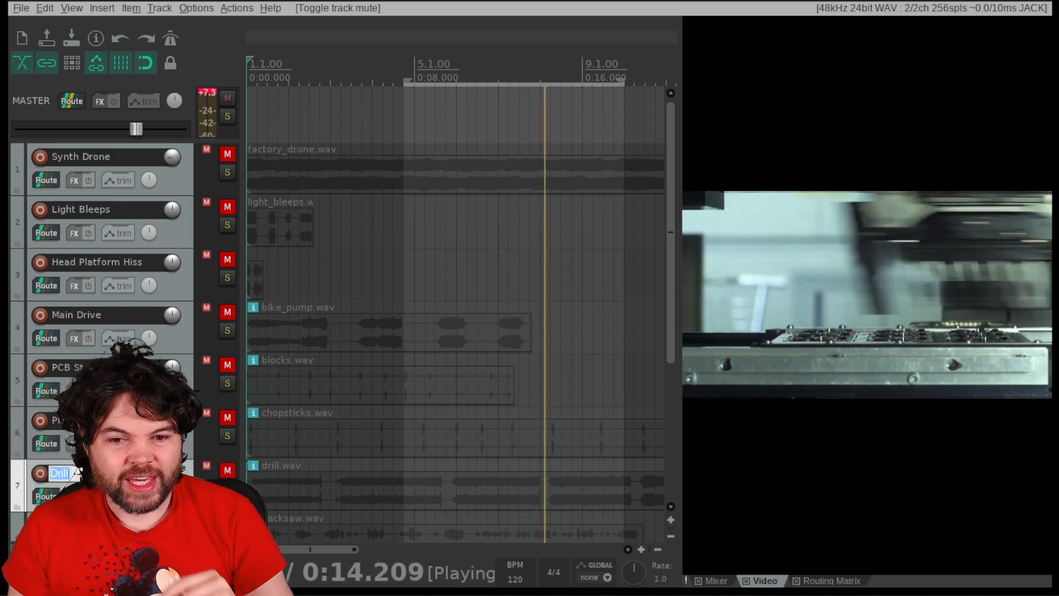
double_click(55, 473)
type("Part")
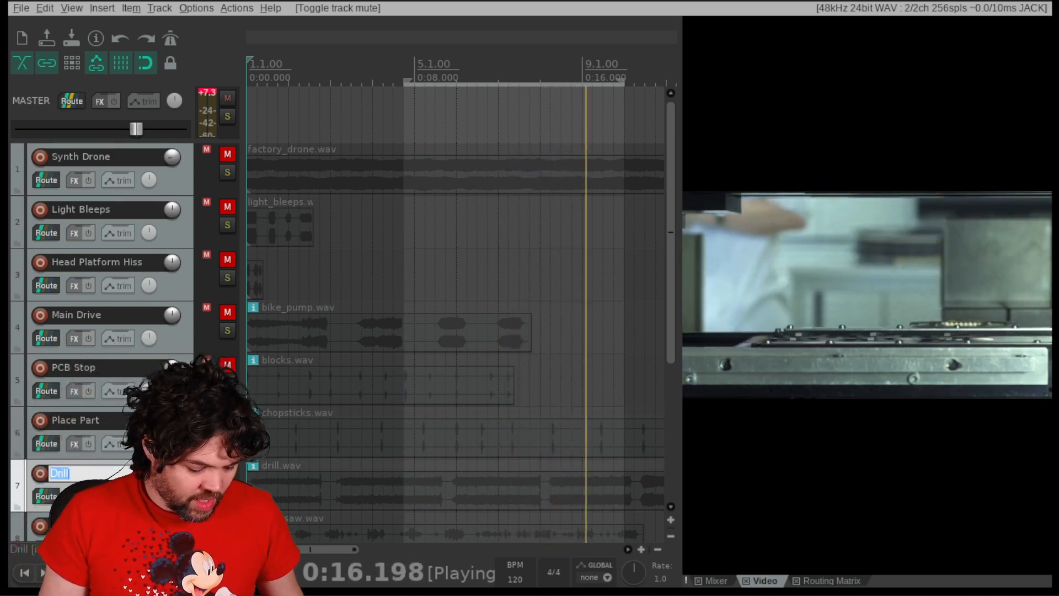
type(" Head Mo")
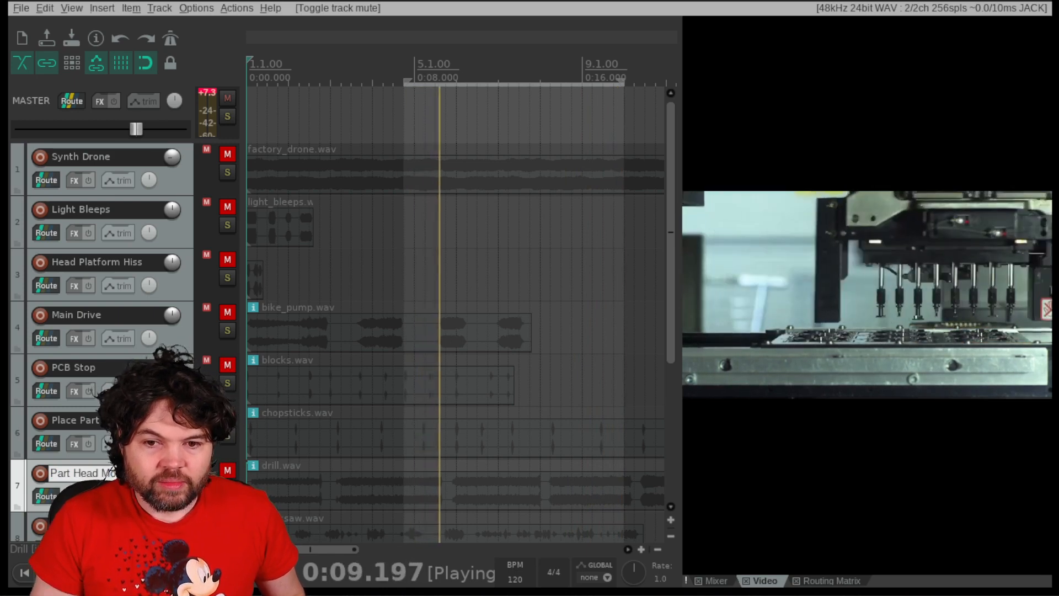
key("Return")
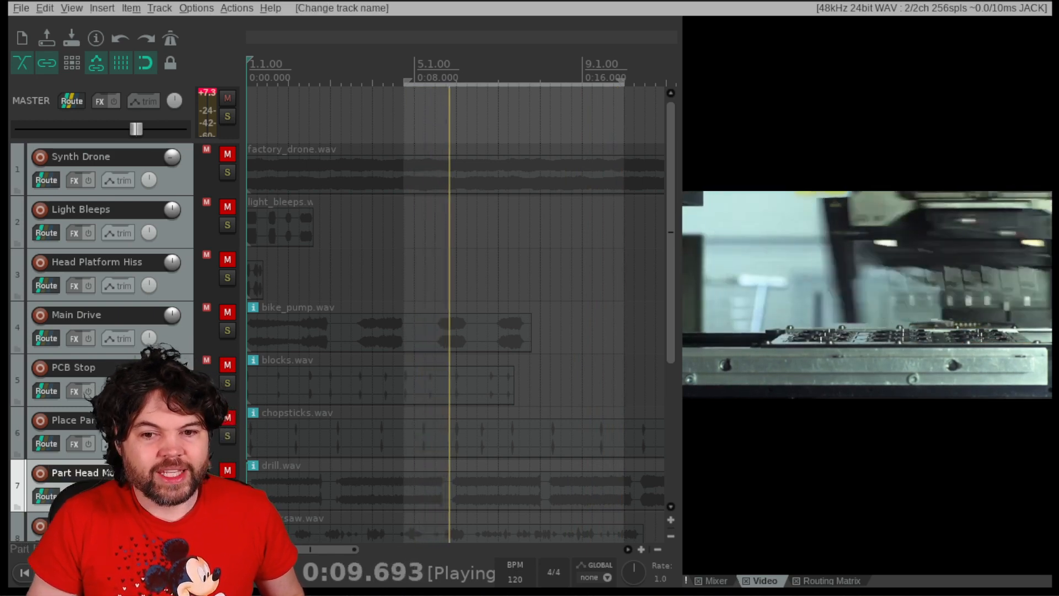
Audition the Hacksaw track, mute it again, and move it below the Knuckles track
scroll(228, 475, "down", 1)
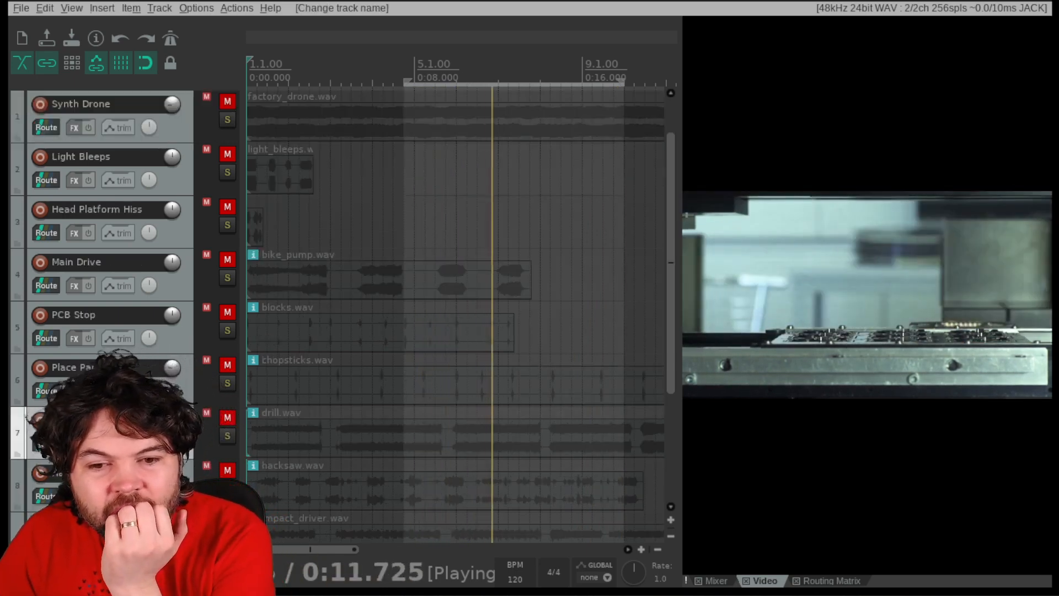
left_click(227, 470)
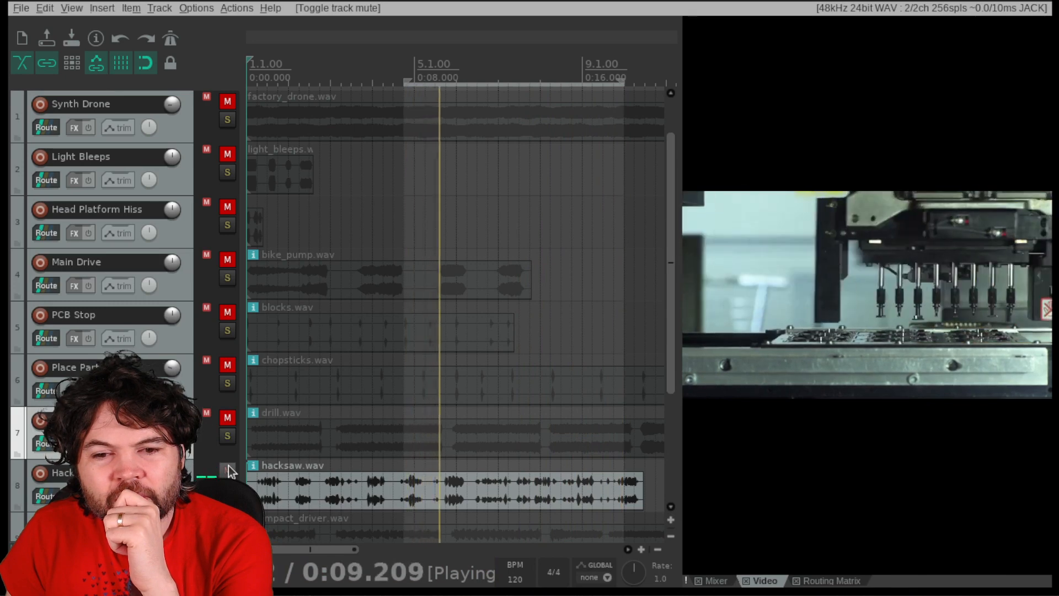
left_click(228, 470)
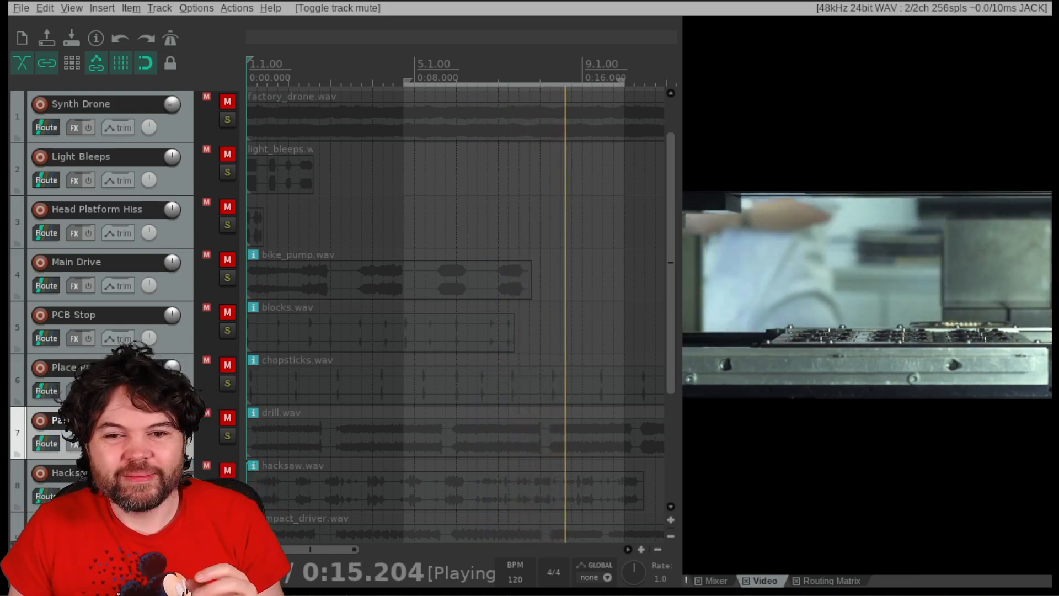
scroll(458, 315, "down", 1)
scroll(132, 381, "down", 1)
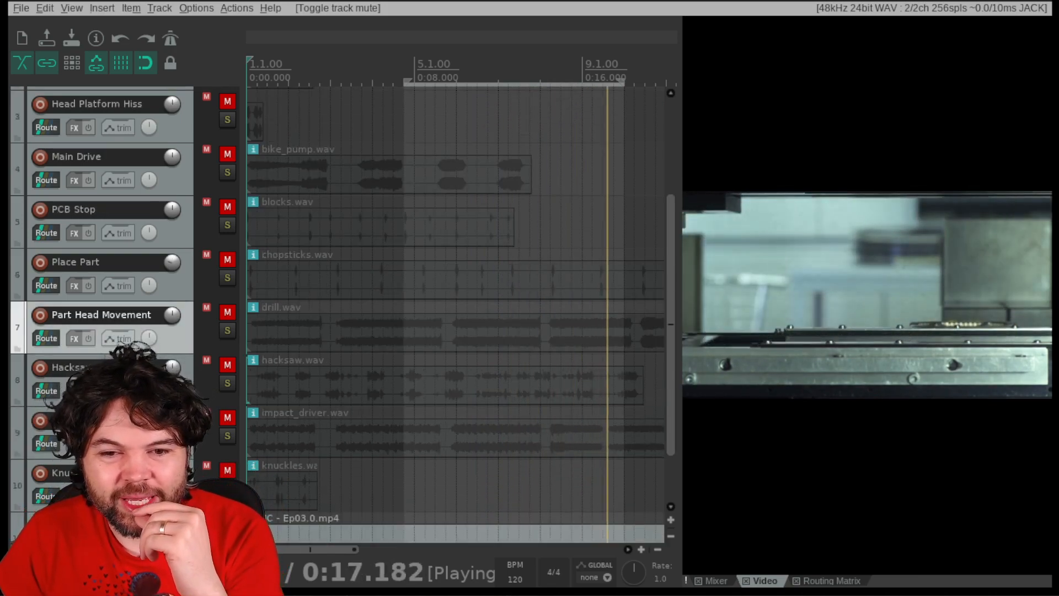
left_click_drag(133, 381, 133, 508)
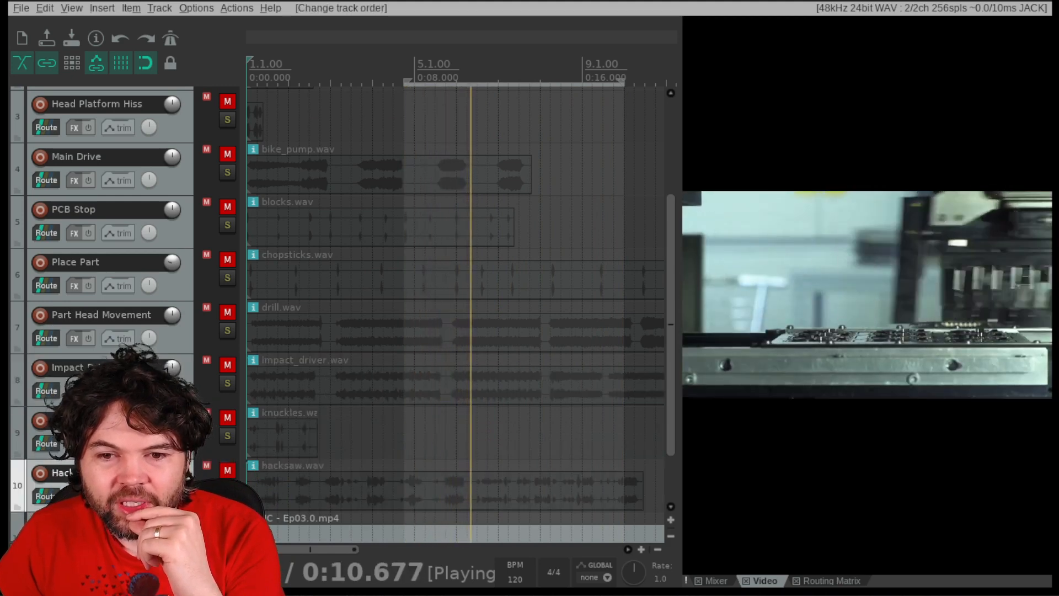
Audition the Impact Driver track, lower its volume to -13.7 dB, and mute it again
left_click(233, 369)
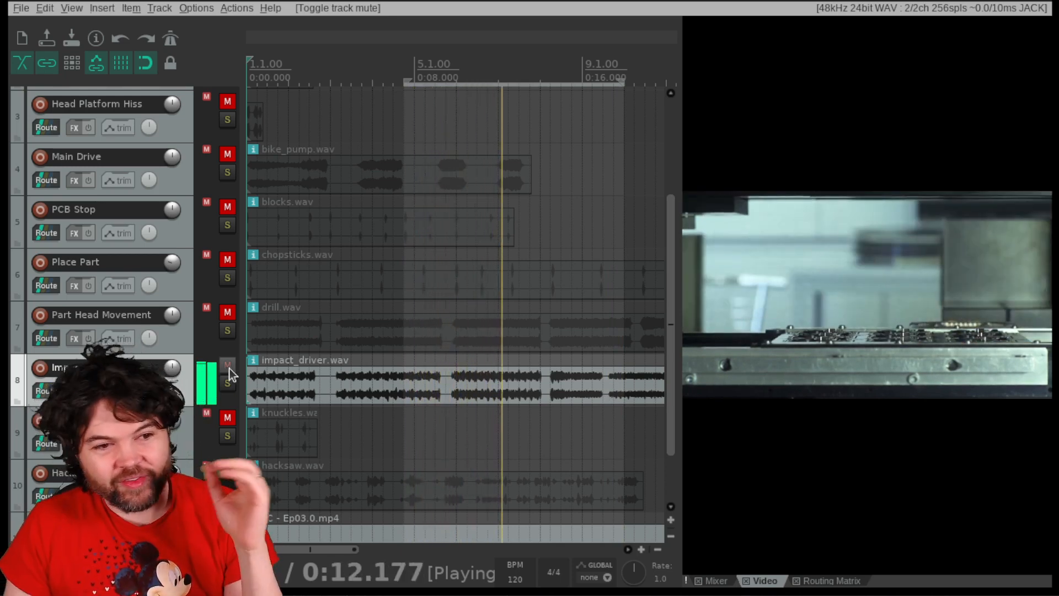
left_click(228, 366)
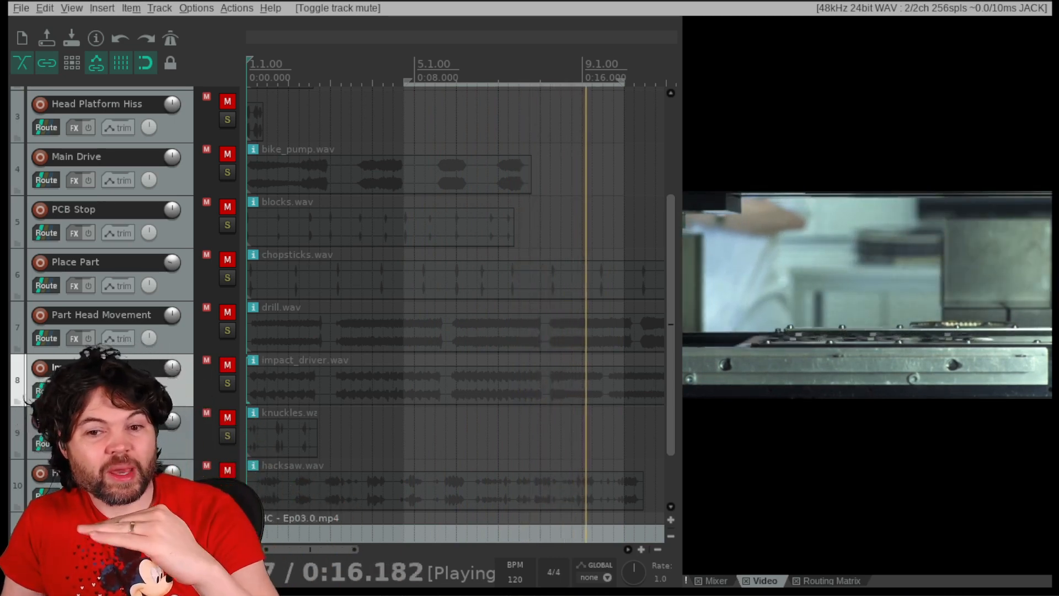
left_click(716, 581)
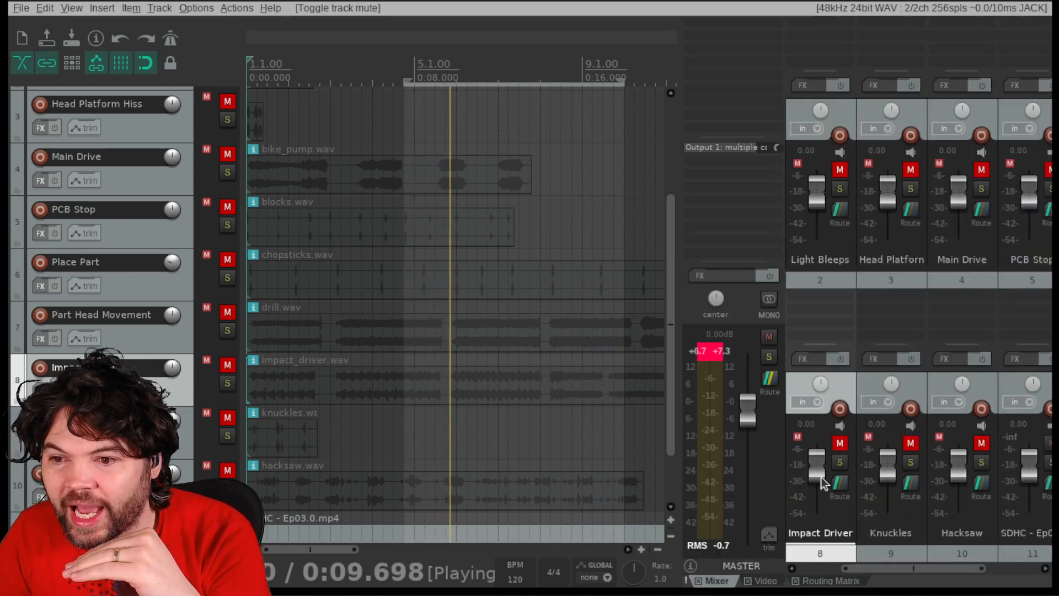
left_click_drag(816, 473, 815, 478)
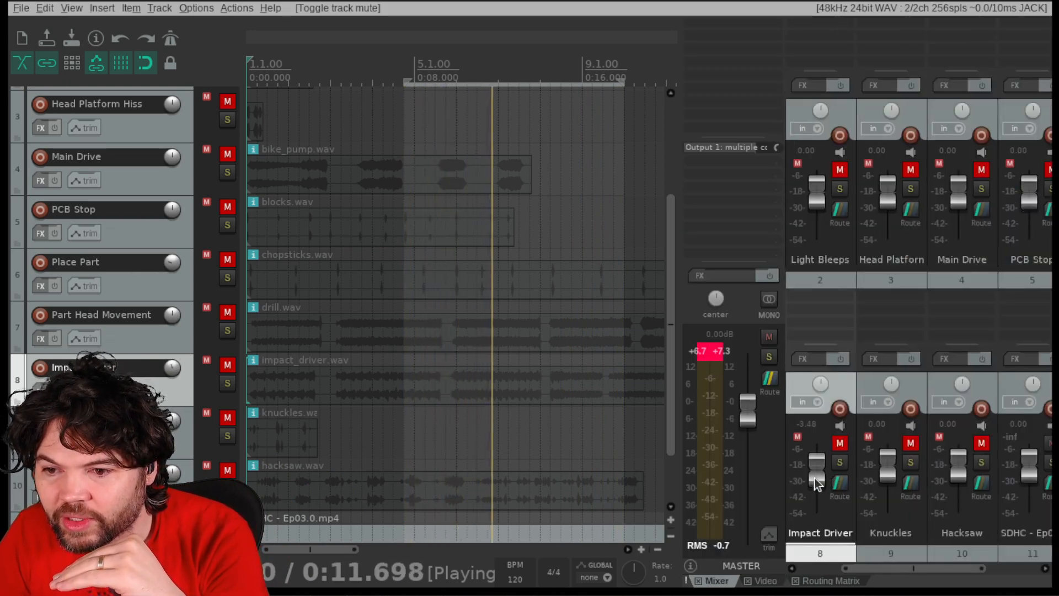
left_click(839, 443)
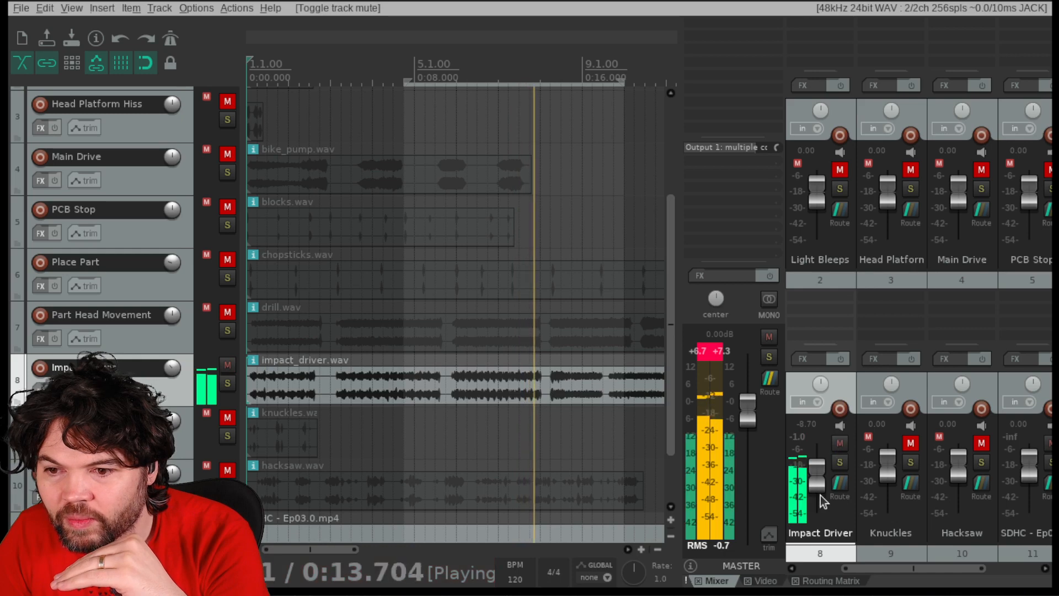
left_click_drag(817, 481, 818, 486)
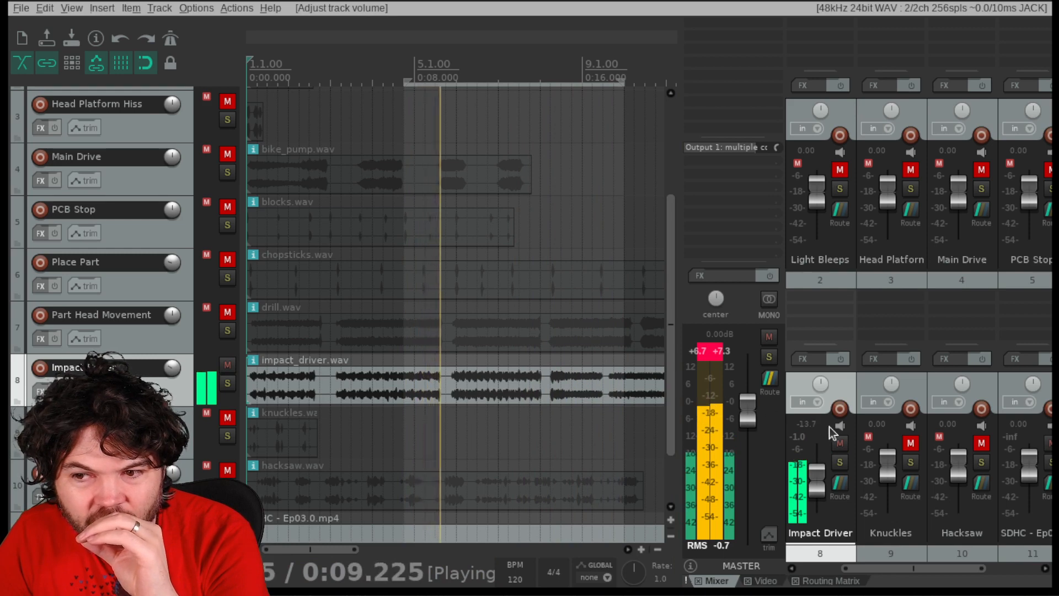
left_click(840, 444)
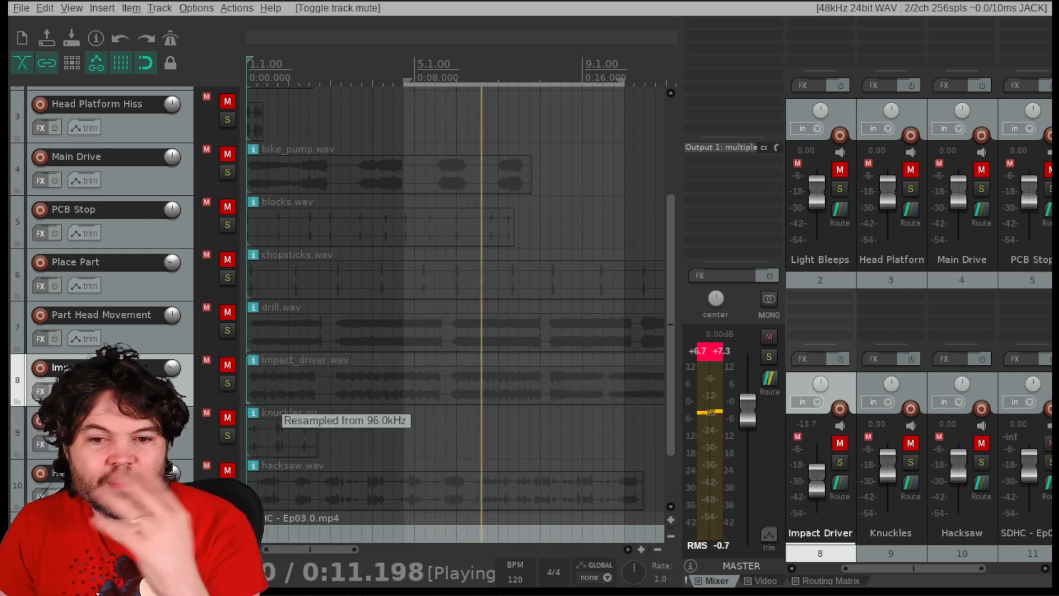
Rename the Impact Driver track as Conveyor Belt
double_click(95, 369)
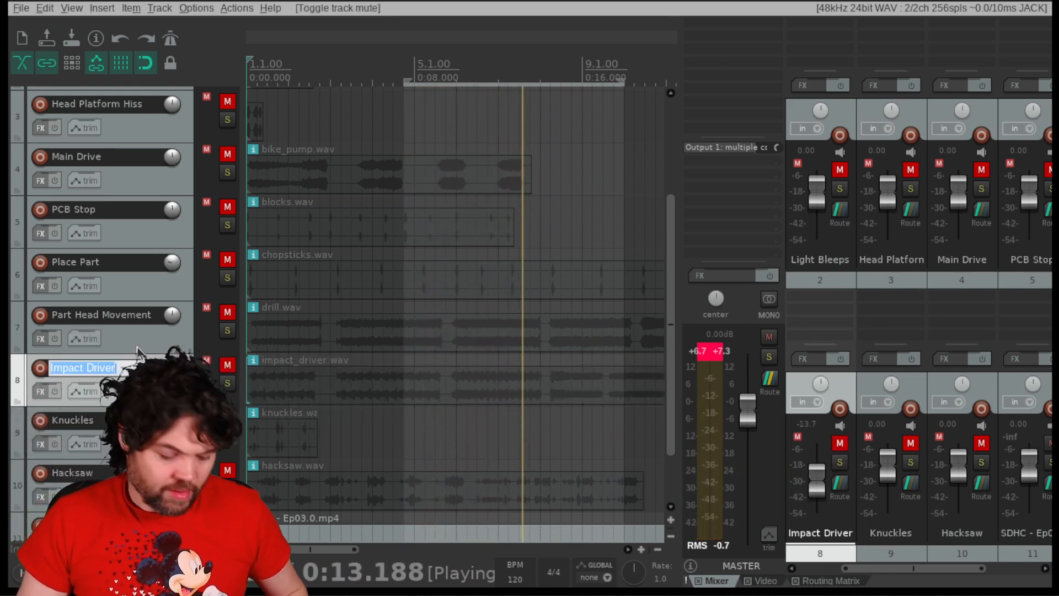
type("Conveyor Belt")
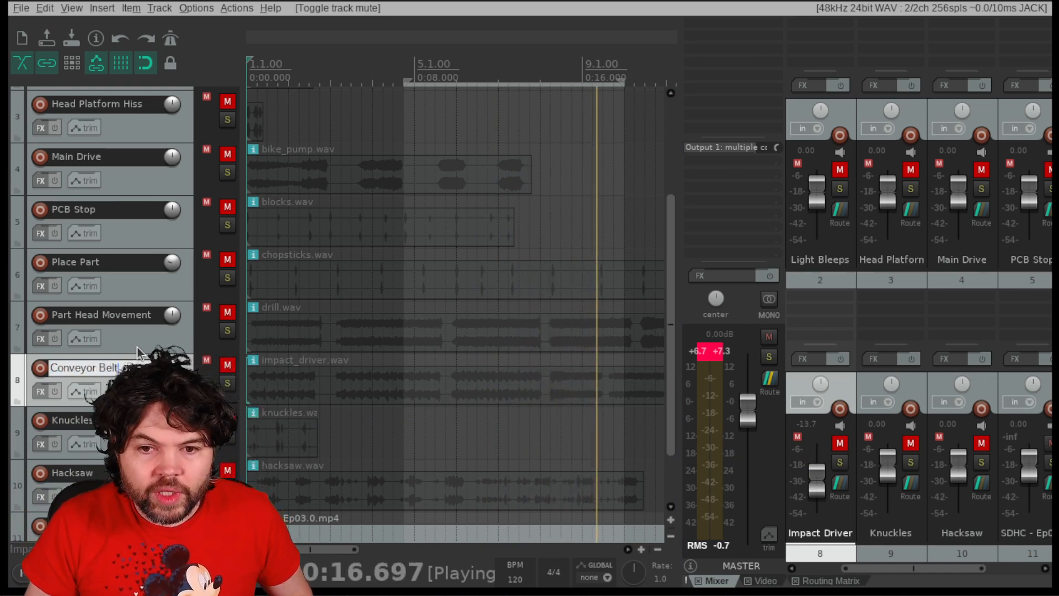
key("Return")
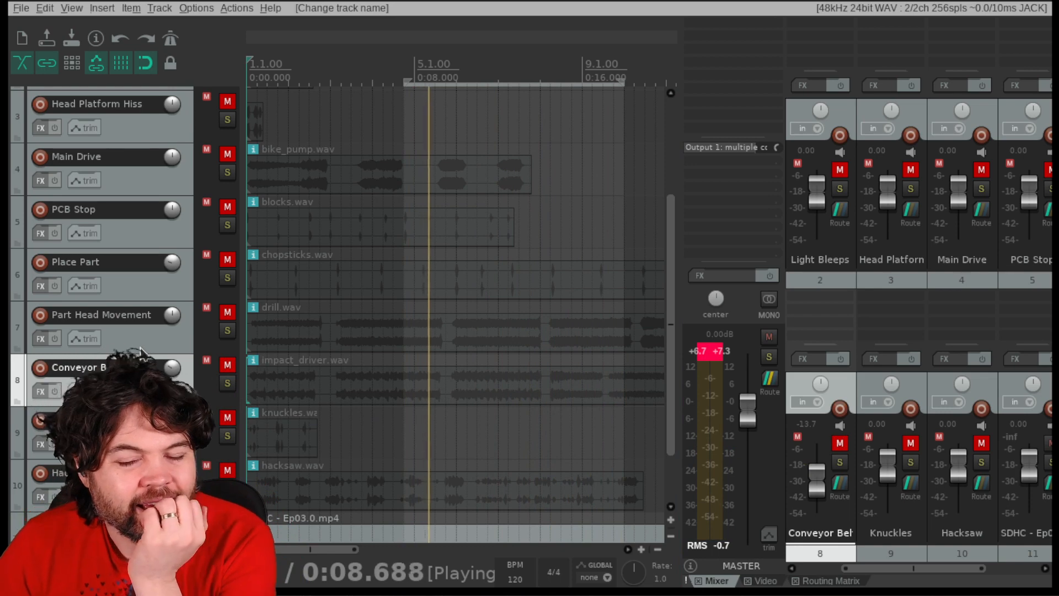
Audition the Knuckles track with its clip at the start of the looped section, return the clip to 0:00.000, and mute the track again
left_click(226, 418)
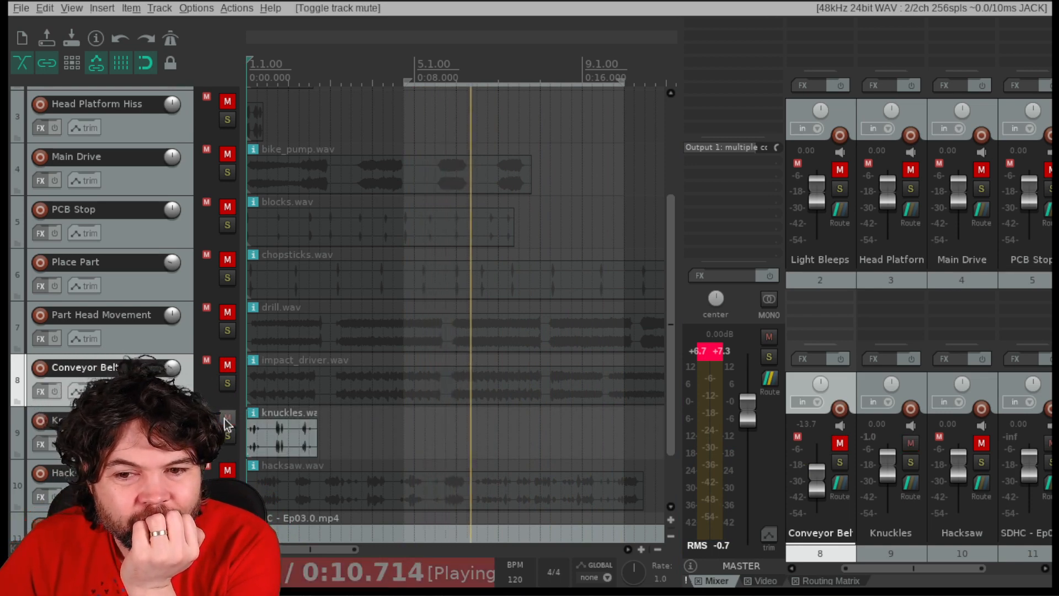
left_click_drag(272, 436, 425, 430)
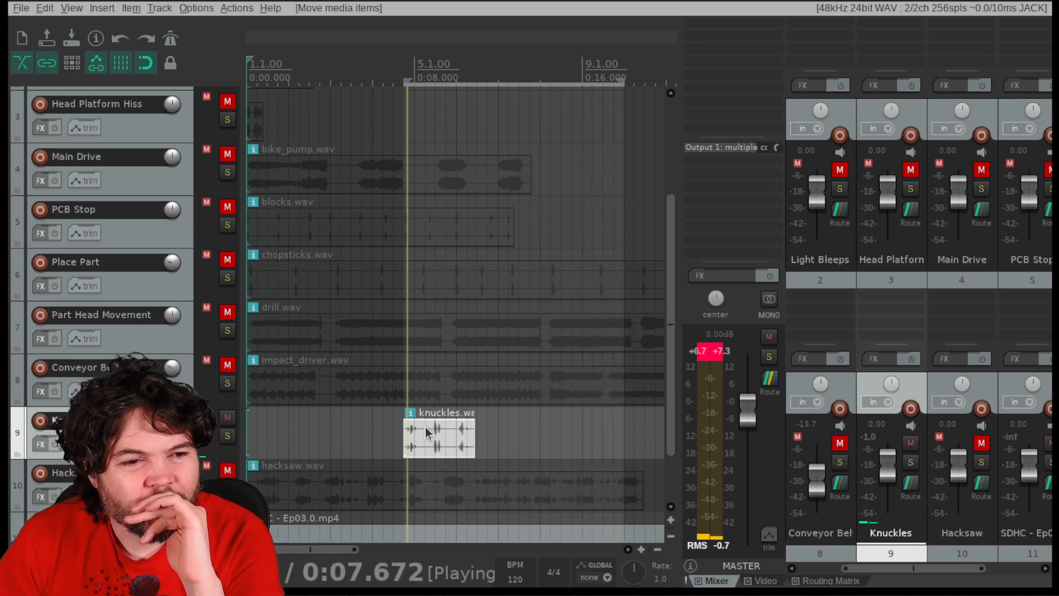
left_click_drag(425, 427, 246, 422)
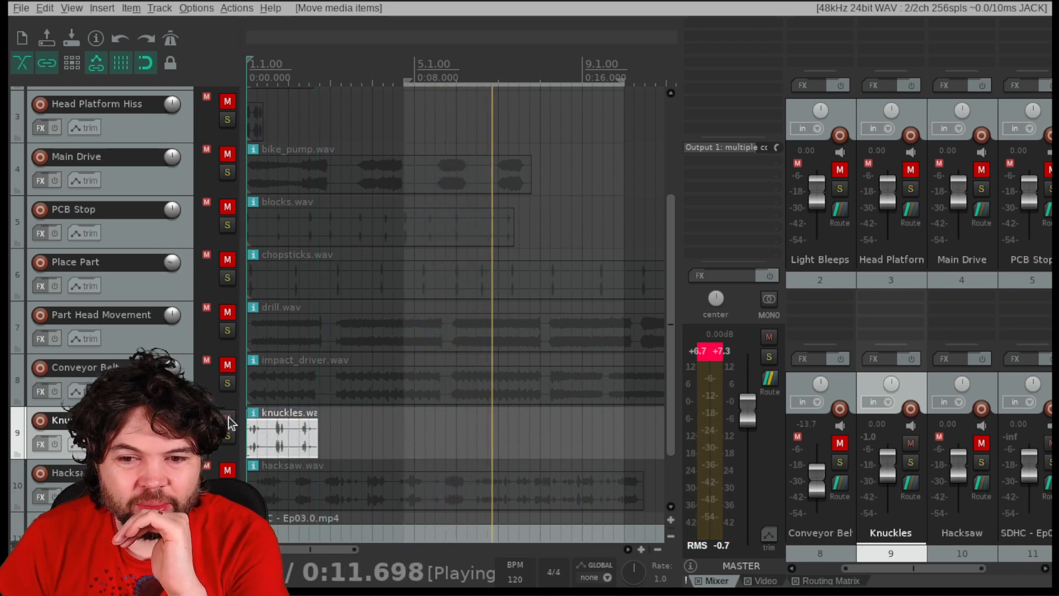
left_click(228, 418)
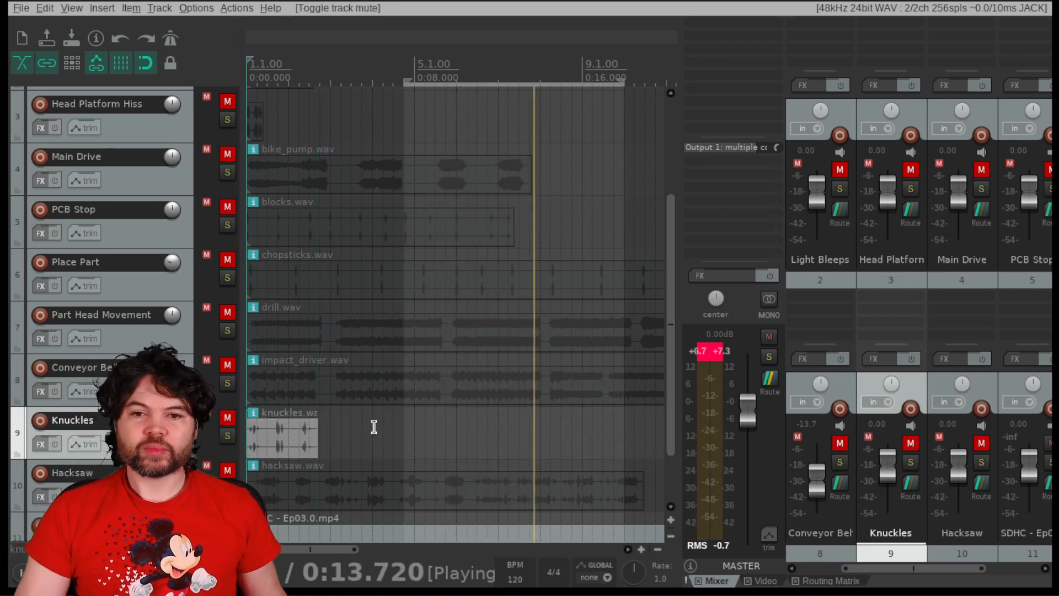
Show the video again and cut the light_bleeps.wav clip into separate bleeps with Dynamic split, removing the silent gaps
scroll(398, 228, "up", 5)
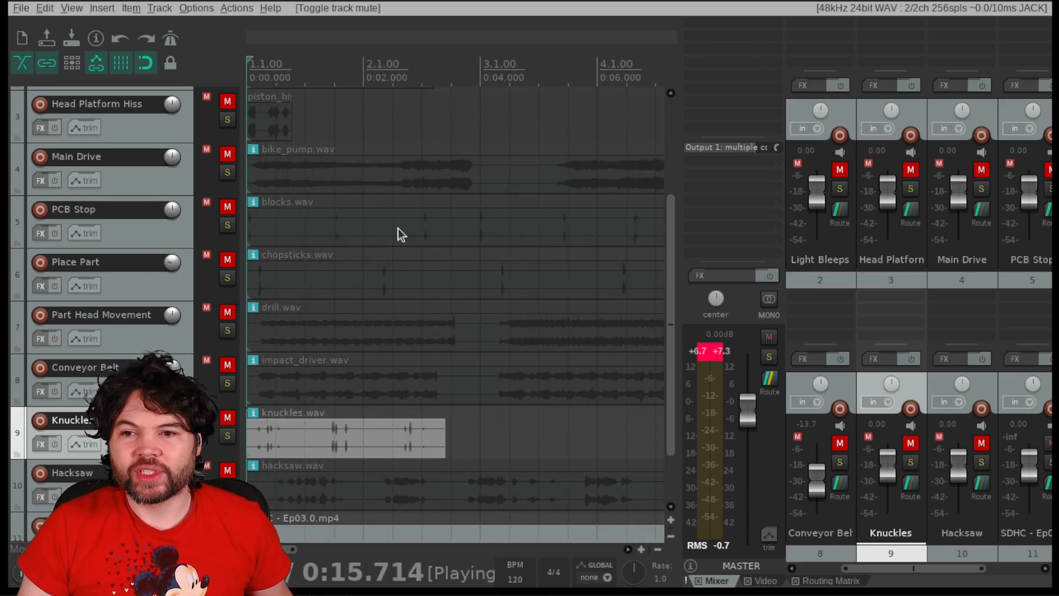
scroll(398, 229, "down", 3)
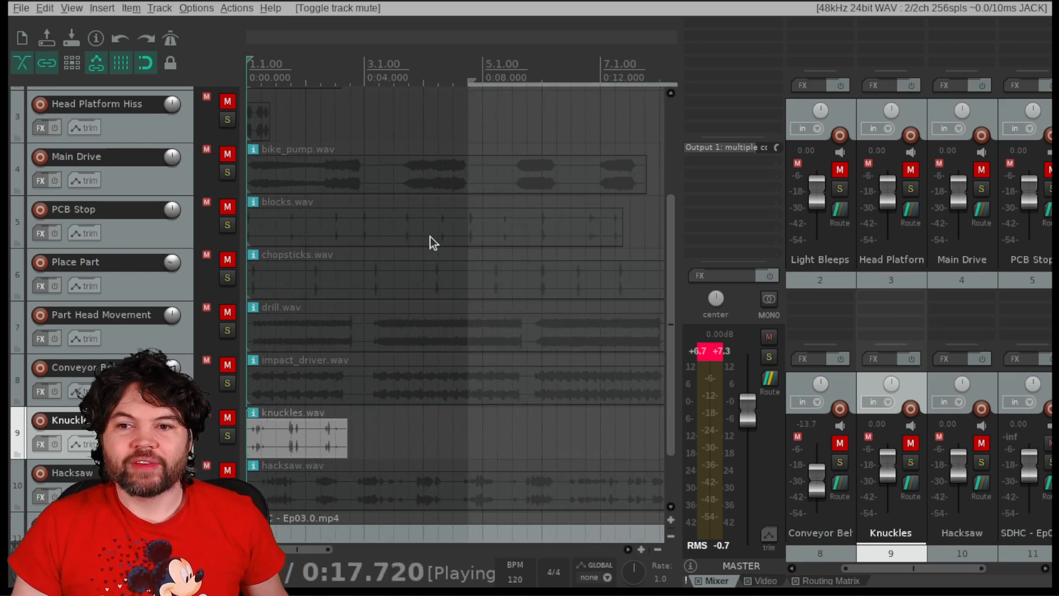
left_click_drag(424, 186, 256, 430)
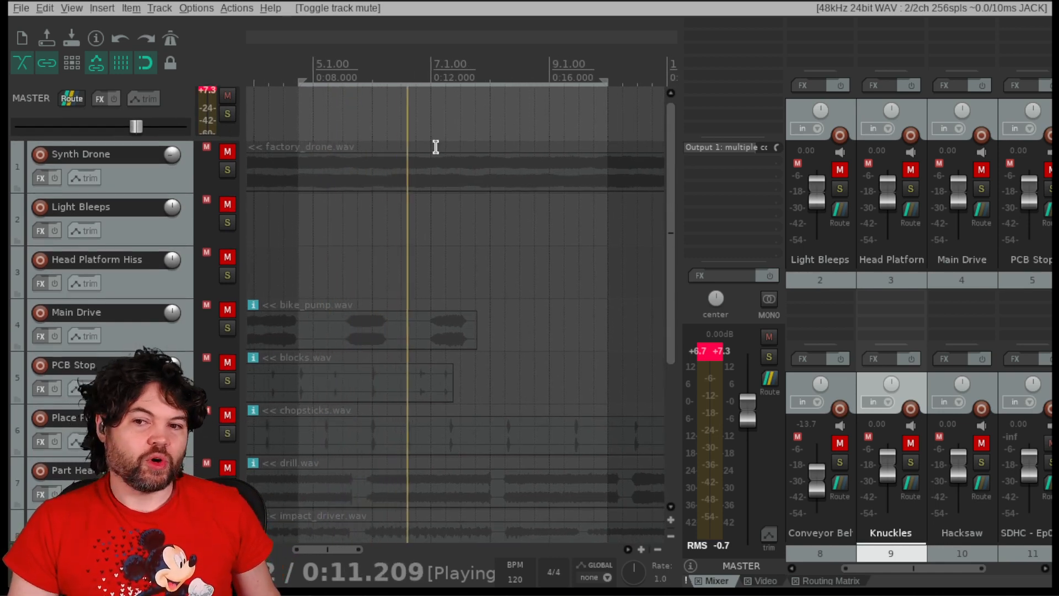
left_click(763, 580)
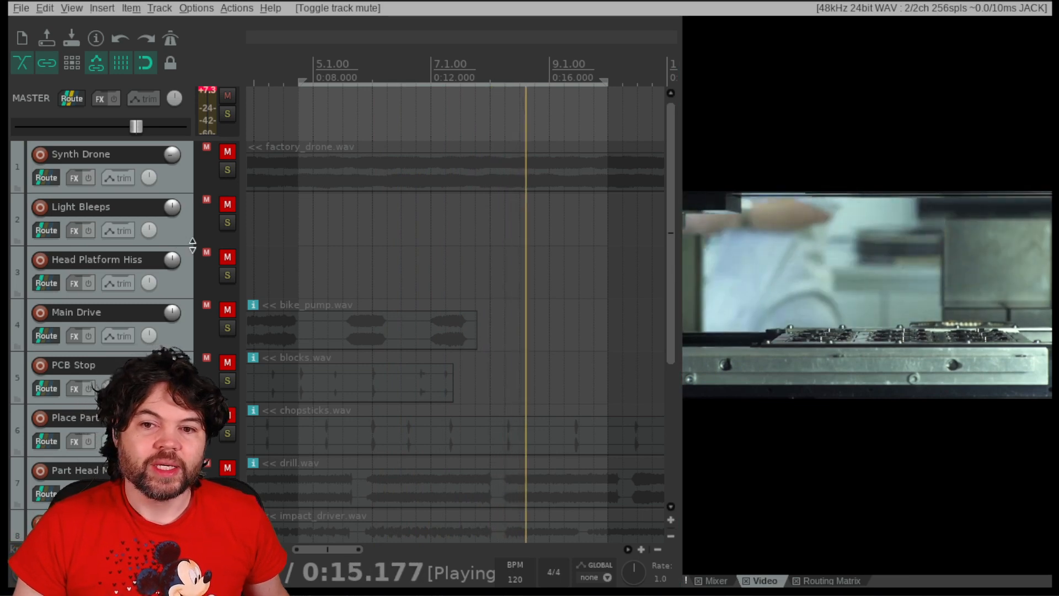
left_click(313, 227)
left_click(513, 222)
left_click(613, 221)
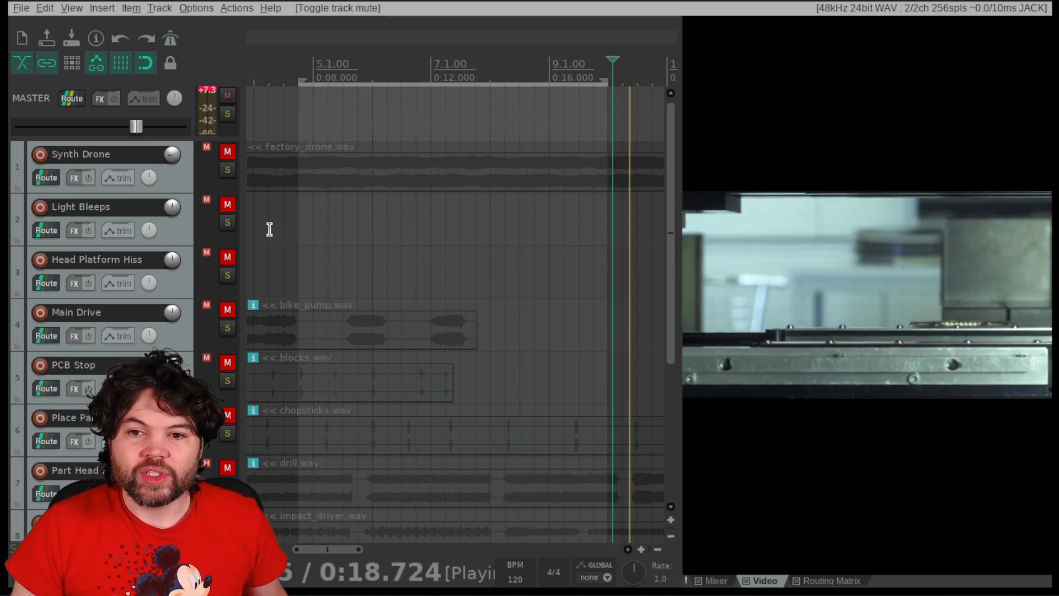
left_click_drag(268, 230, 880, 236)
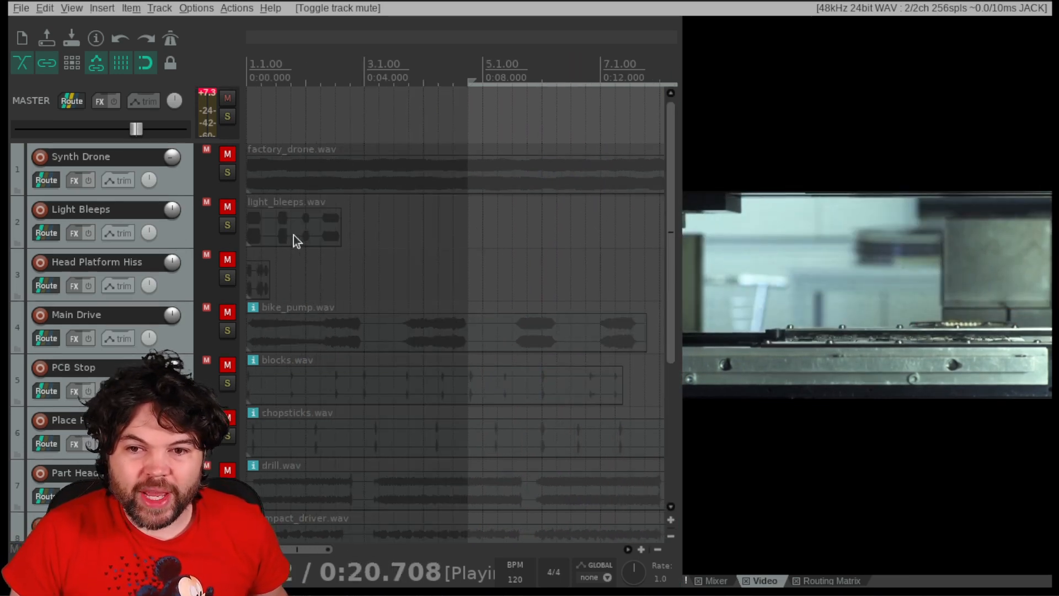
scroll(274, 240, "up", 2)
left_click_drag(361, 228, 1058, 262)
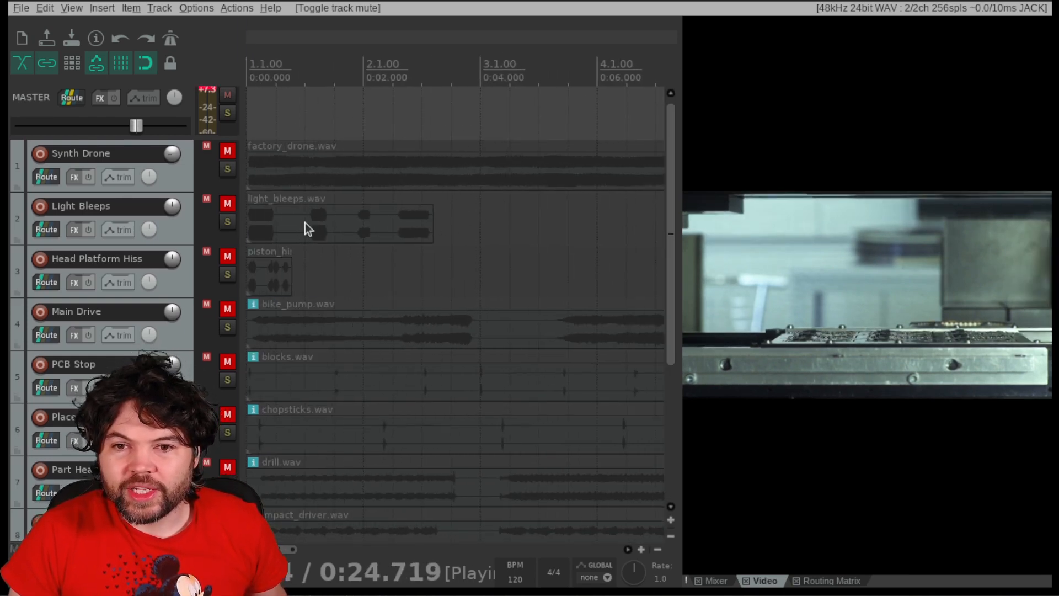
left_click(273, 222)
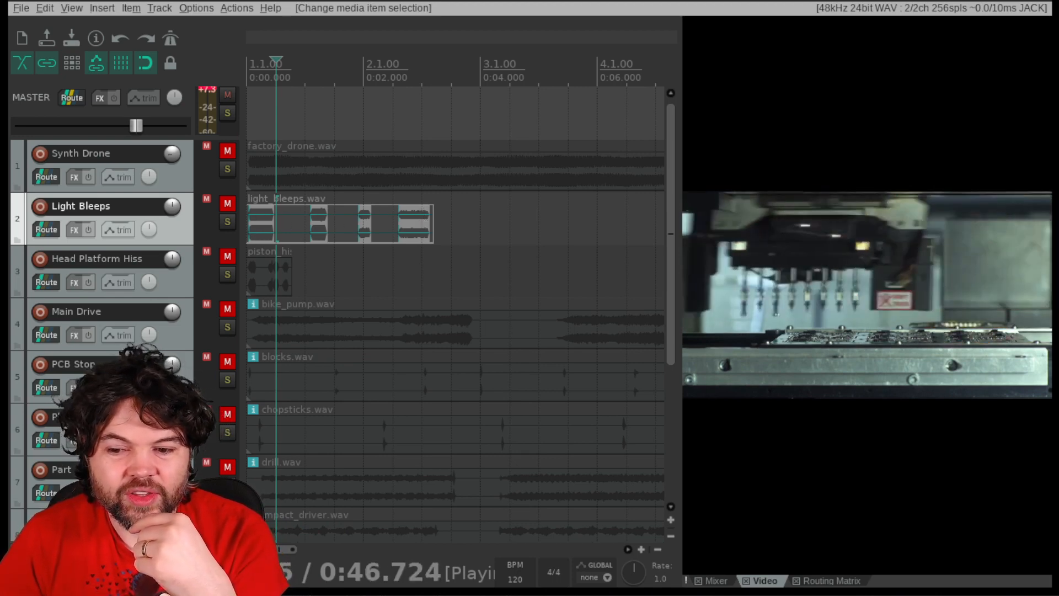
key("Return")
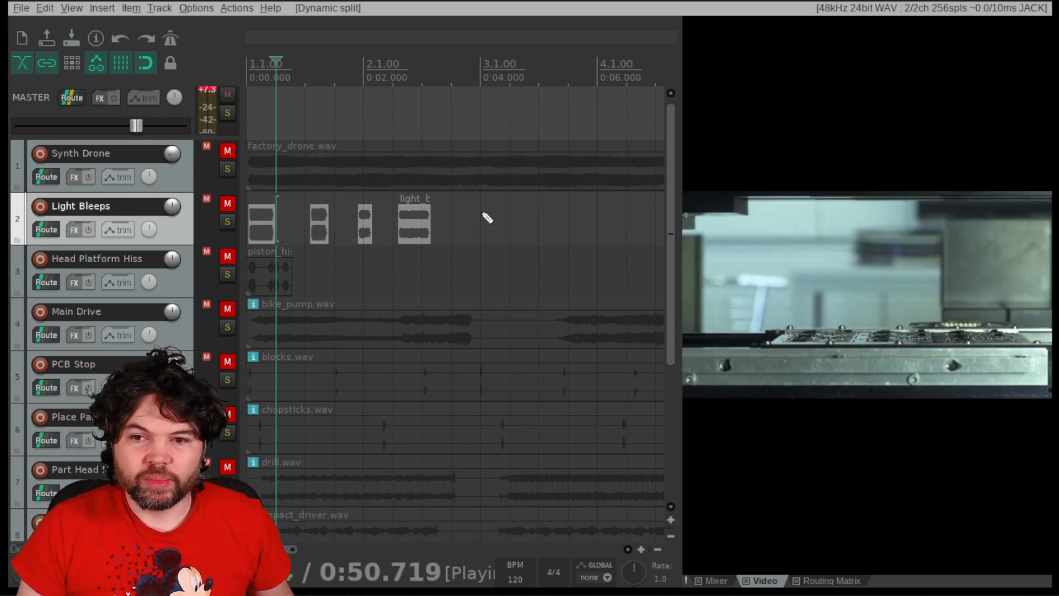
Select all four bleep clips and move them together into the looped section, with the first one starting just before 0:08.000
scroll(484, 215, "down", 1)
left_click_drag(508, 216, 554, 241)
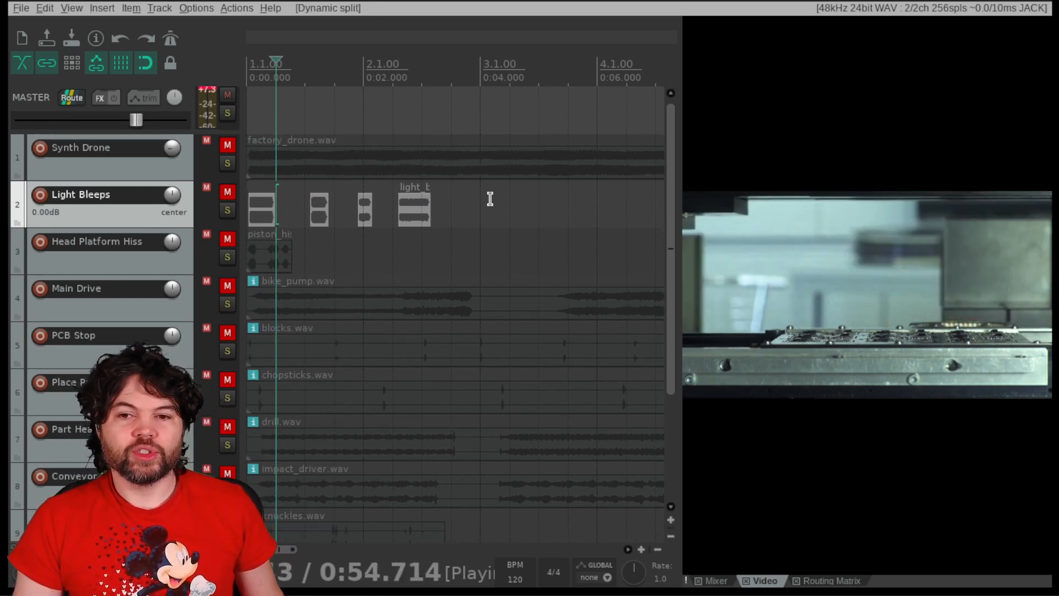
left_click(319, 209)
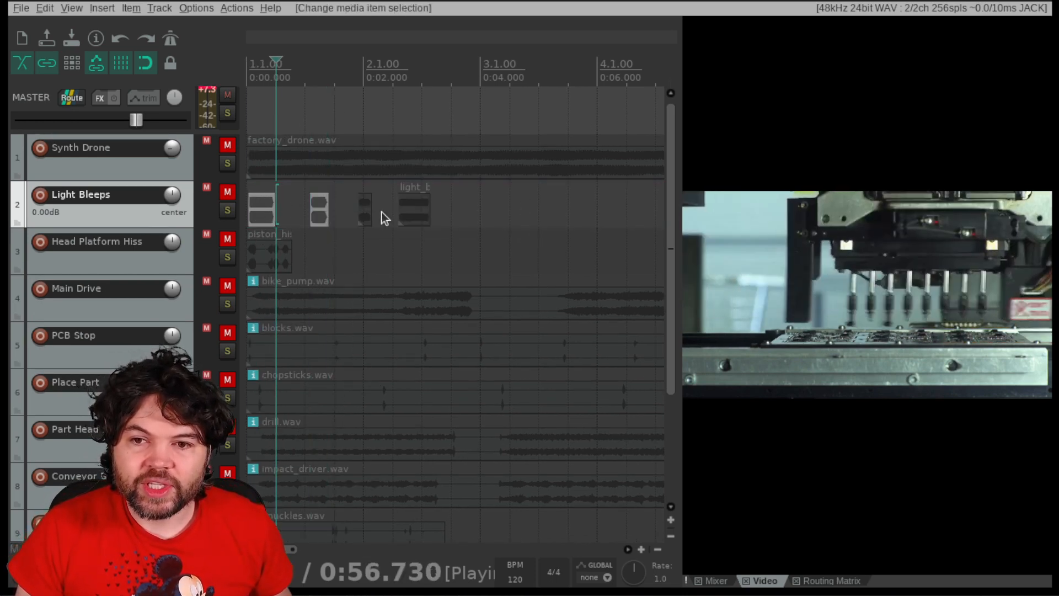
left_click(362, 212, "ctrl")
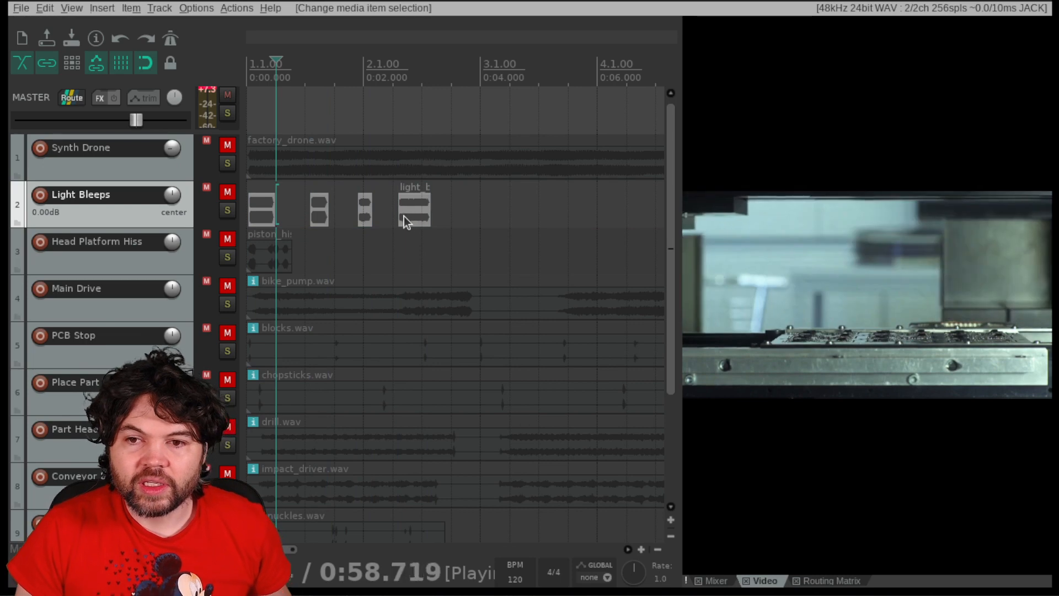
left_click_drag(404, 217, 354, 198)
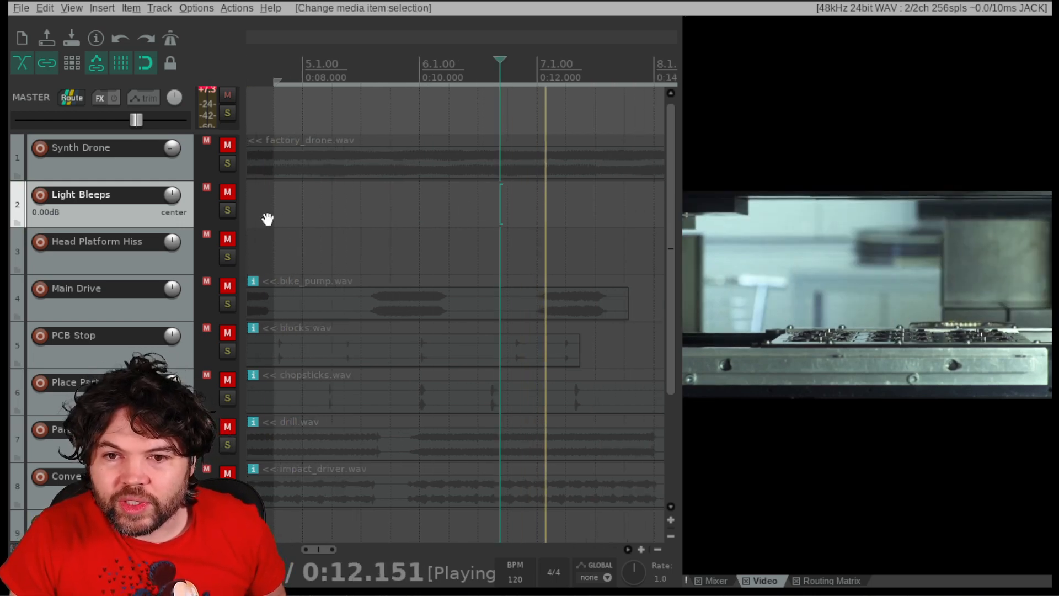
left_click_drag(268, 220, 929, 227)
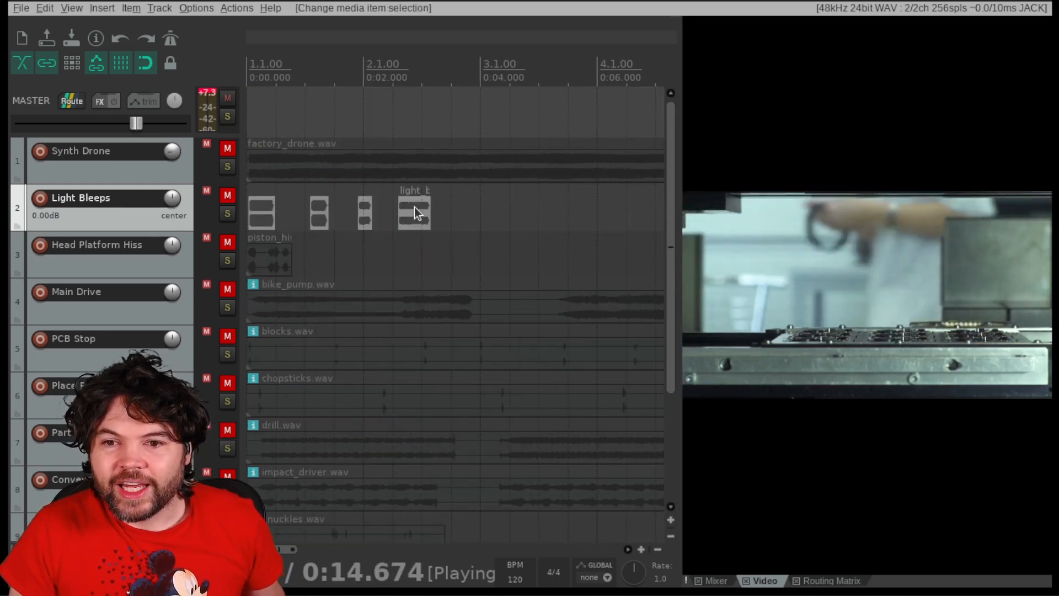
left_click_drag(415, 212, 551, 214)
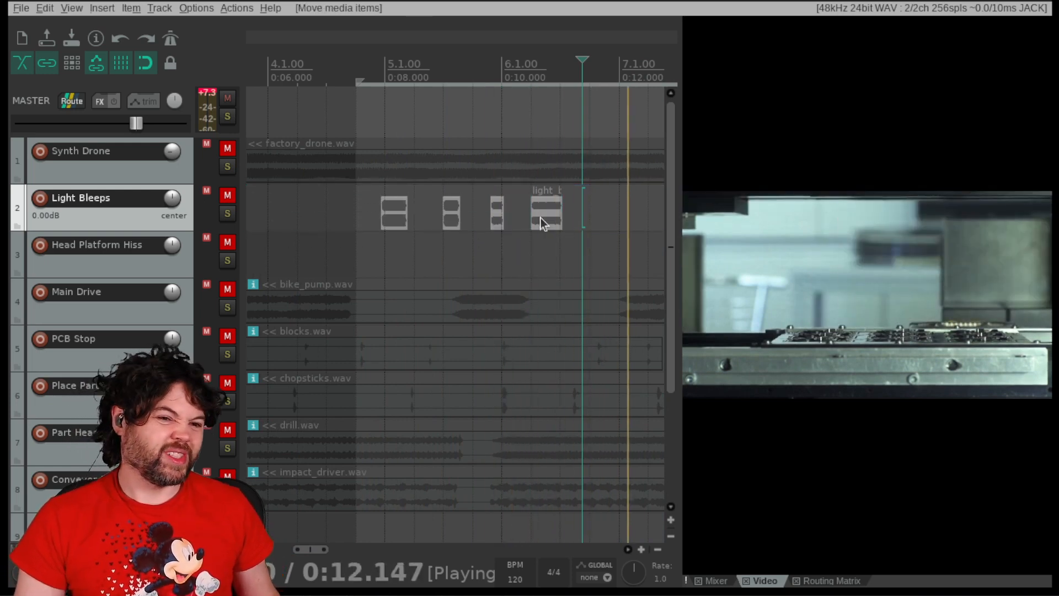
Unmute the Light Bleeps track and place the edit cursor at the start of the looped section to audition the bleeps against the video
left_click(227, 196)
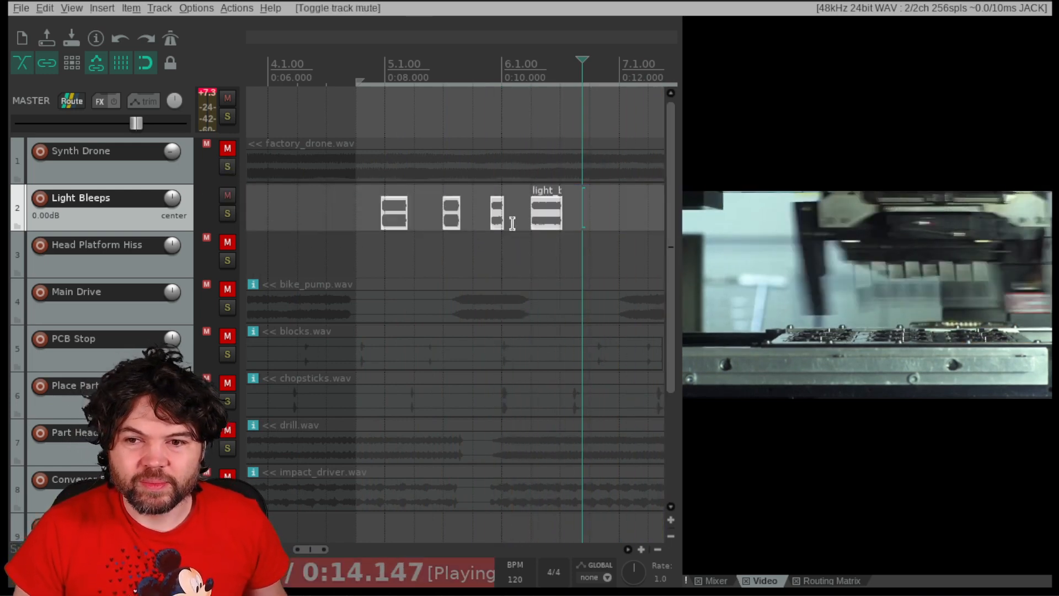
scroll(520, 217, "up", 1)
scroll(520, 217, "up", 4)
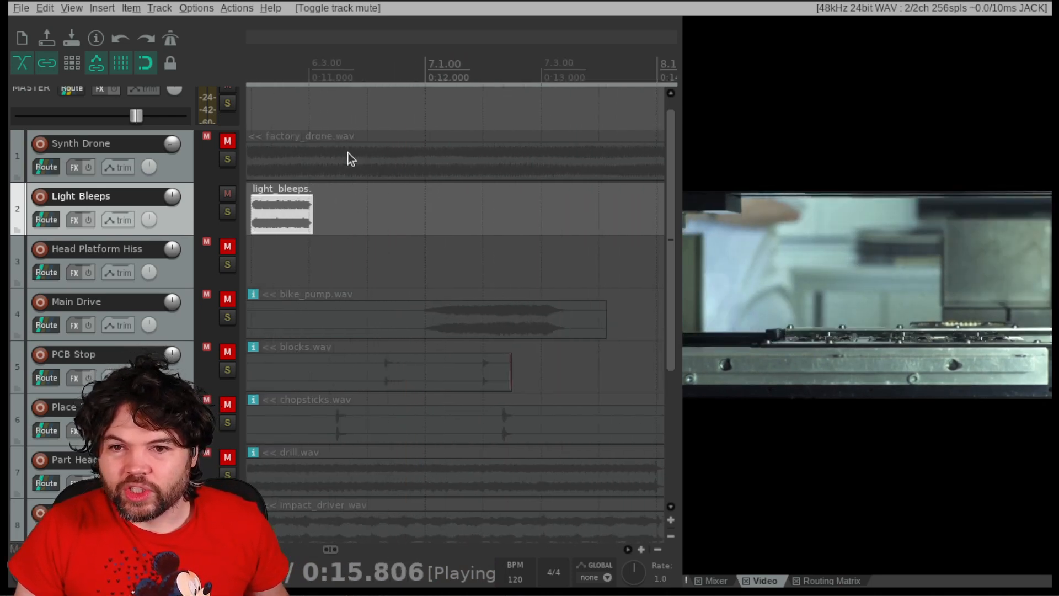
scroll(392, 208, "left", 5)
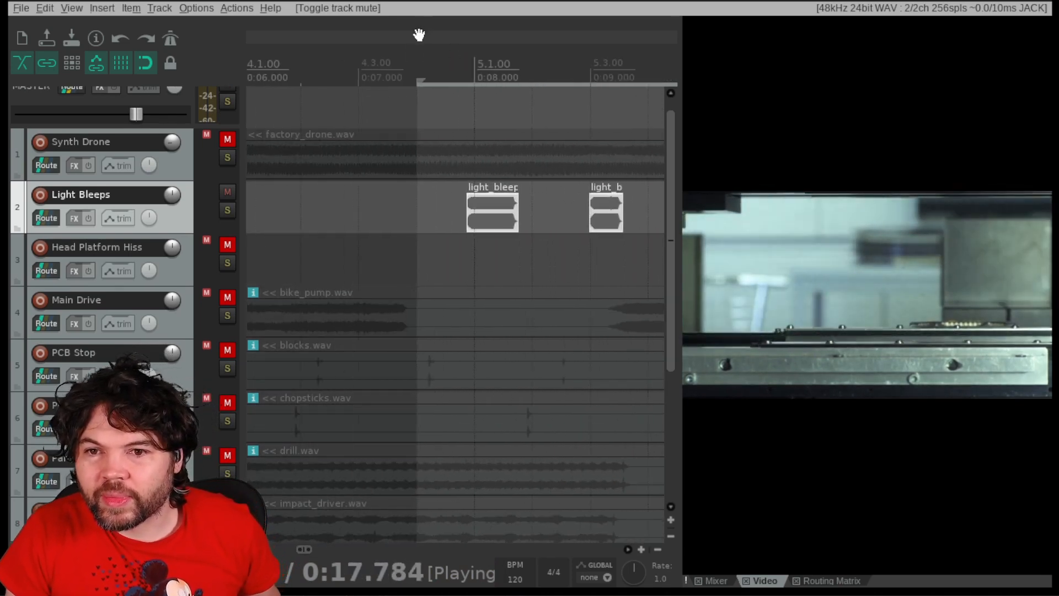
left_click(419, 65)
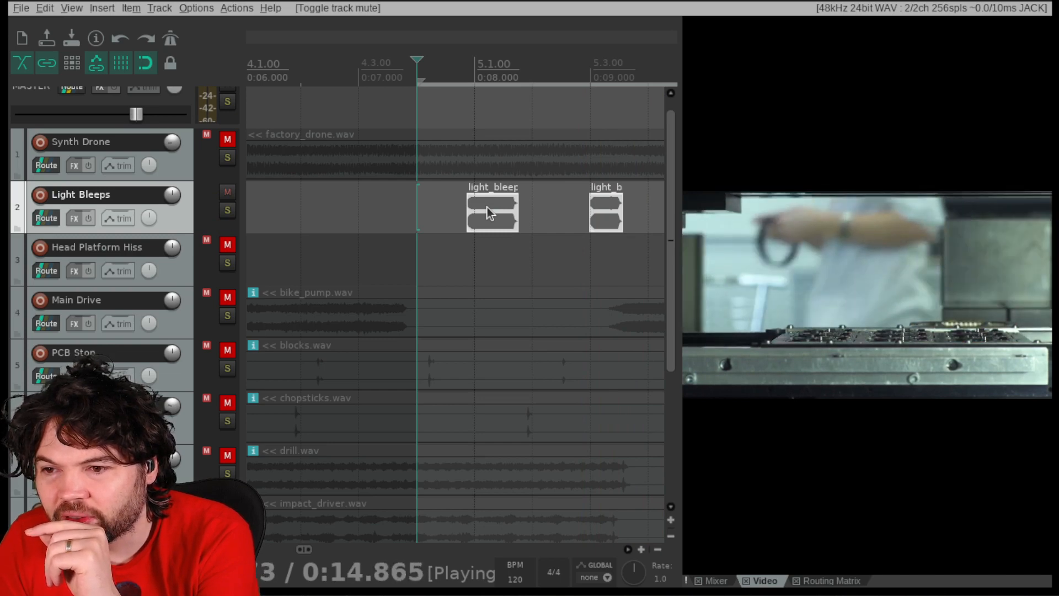
Select the last three bleep clips and move them about 4 seconds earlier, out of the looped section
left_click(605, 209)
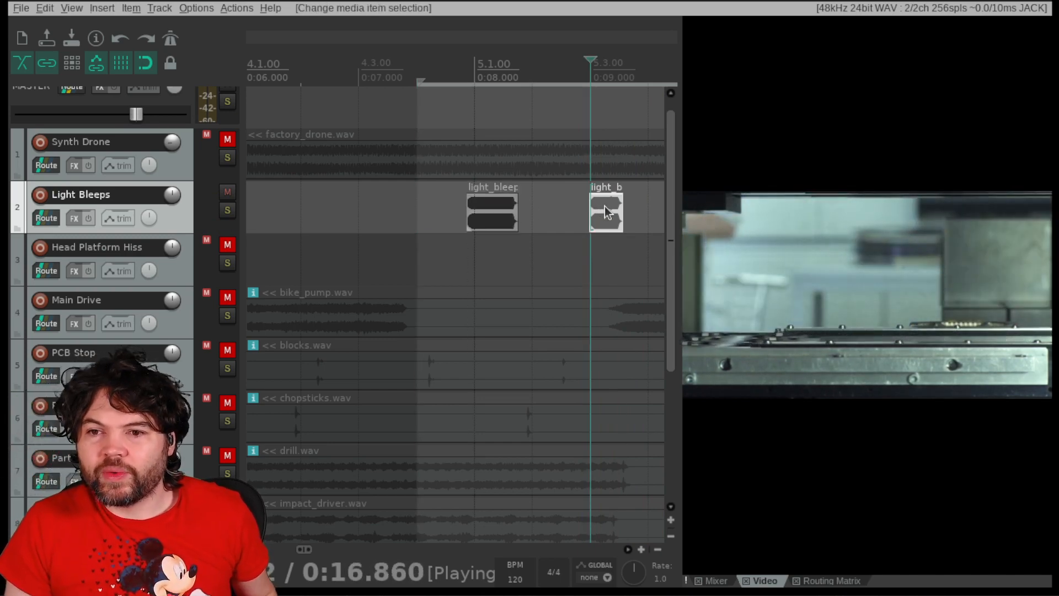
scroll(607, 210, "down", 1)
left_click(554, 195)
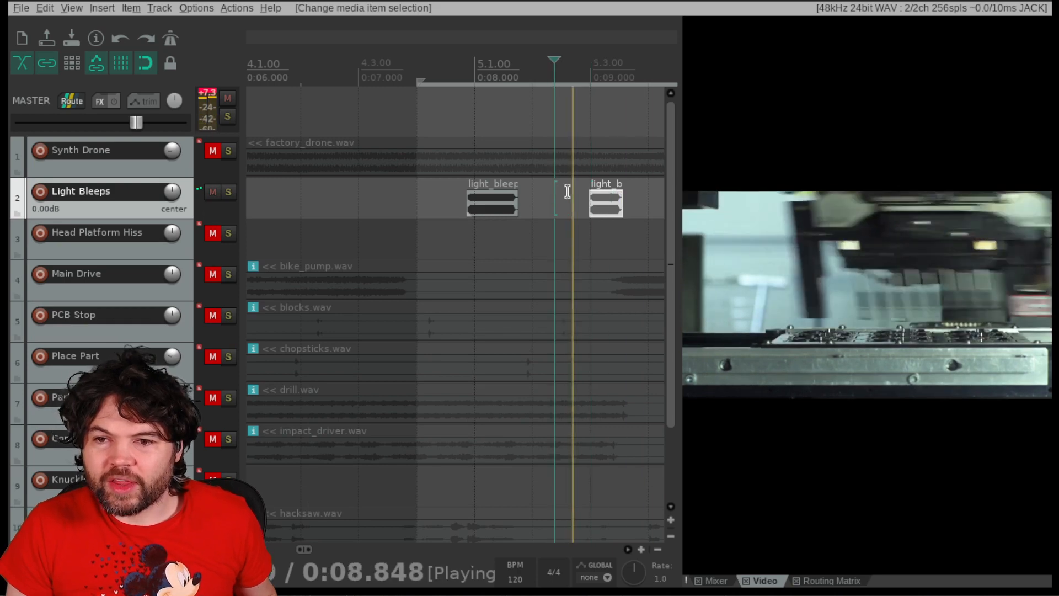
scroll(567, 152, "down", 1)
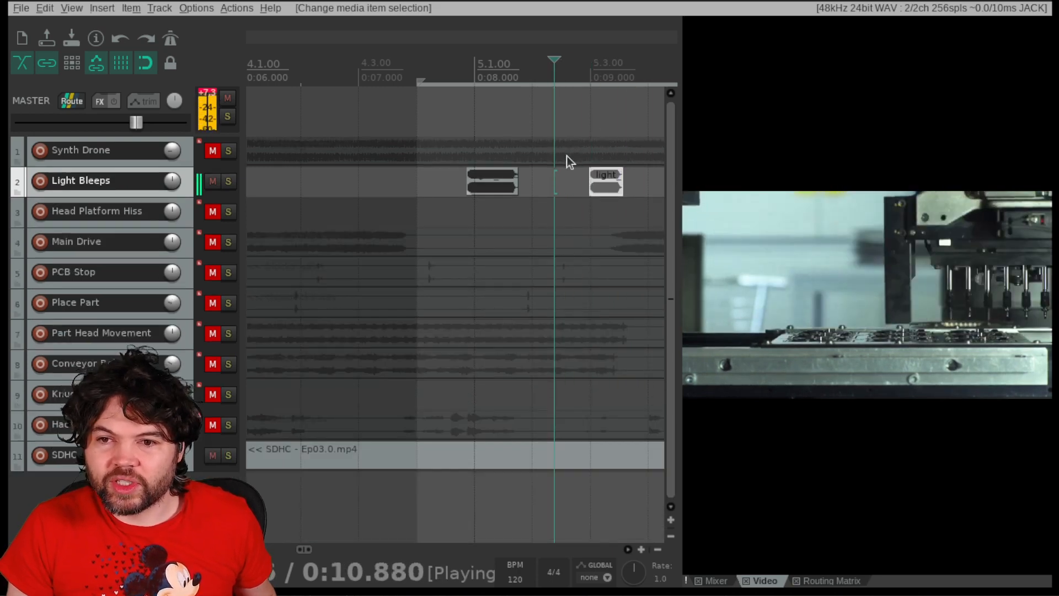
scroll(562, 158, "down", 2)
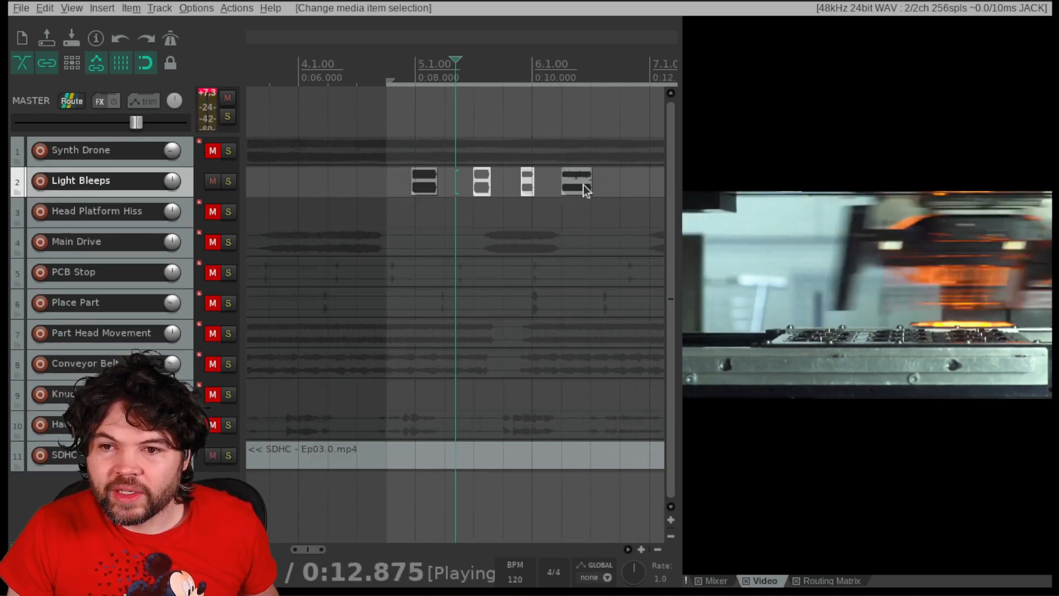
left_click_drag(581, 185, 354, 187)
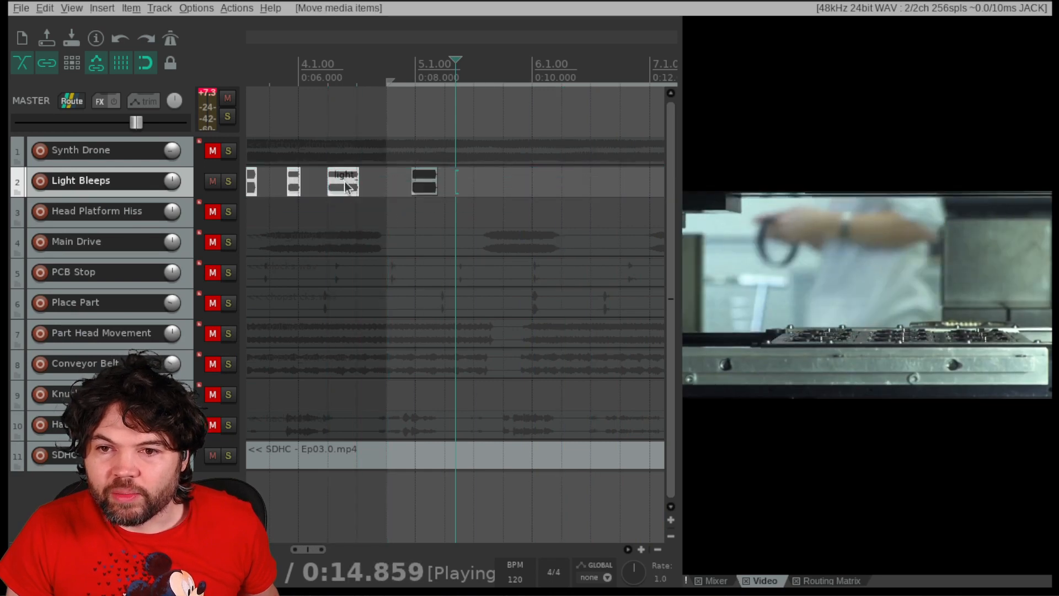
Select the remaining bleep in the looped section and audition it against the video, stopping with the cursor at 0:07.882
left_click(425, 182)
scroll(426, 181, "up", 1)
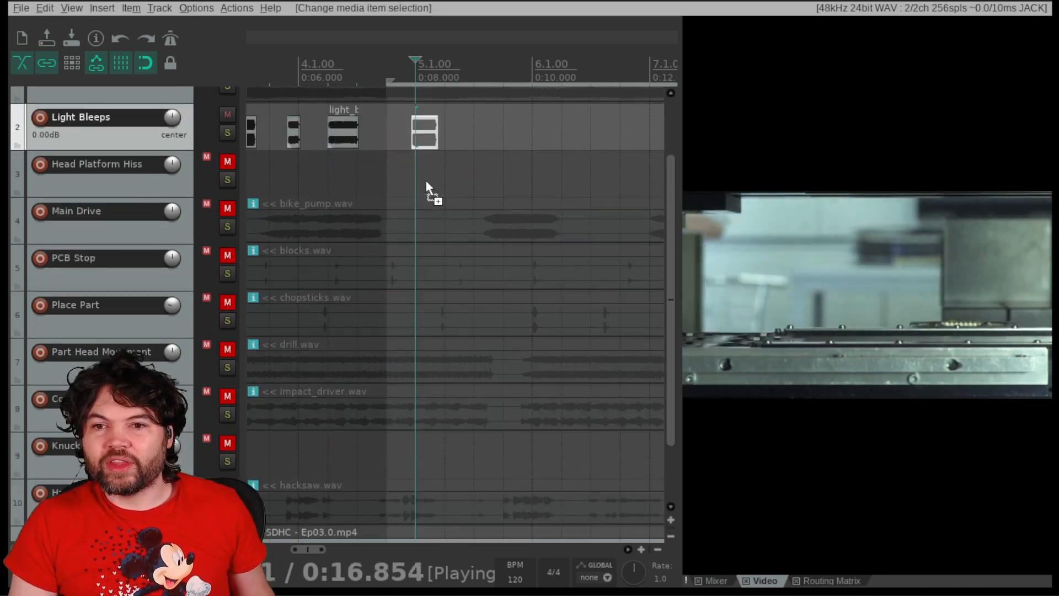
scroll(426, 182, "down", 1)
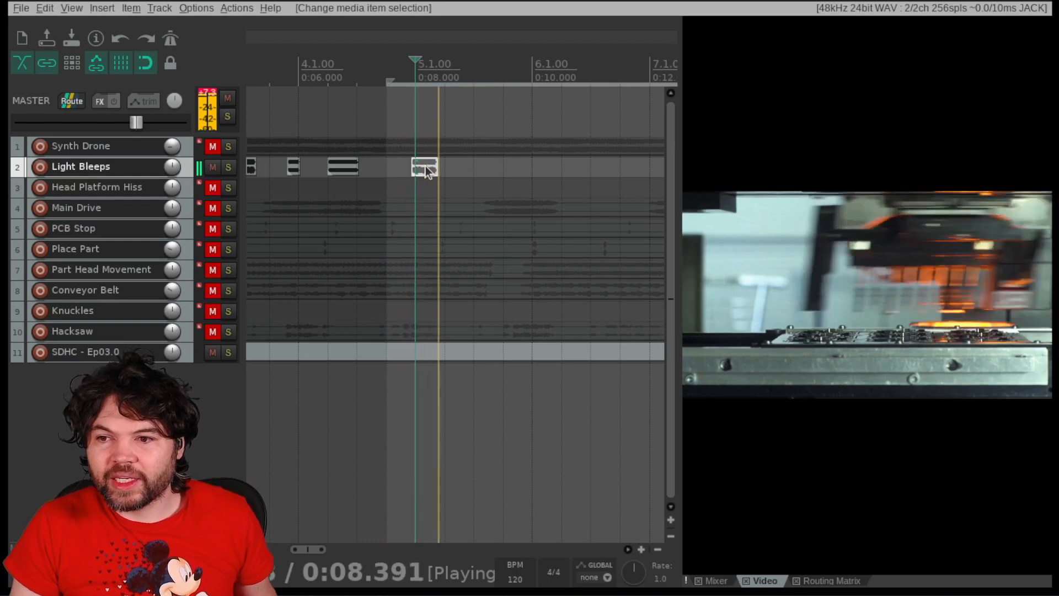
left_click(409, 61)
key("space")
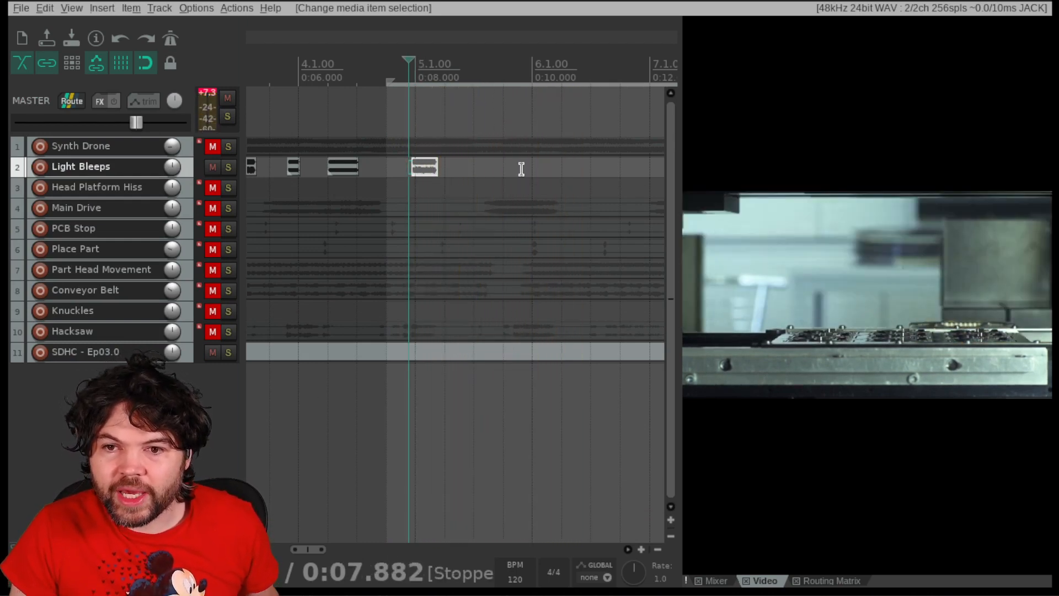
Scrub the video to the moment the machine's light comes on and move the bleep clip to start there, at 0:08.148
scroll(446, 169, "up", 6)
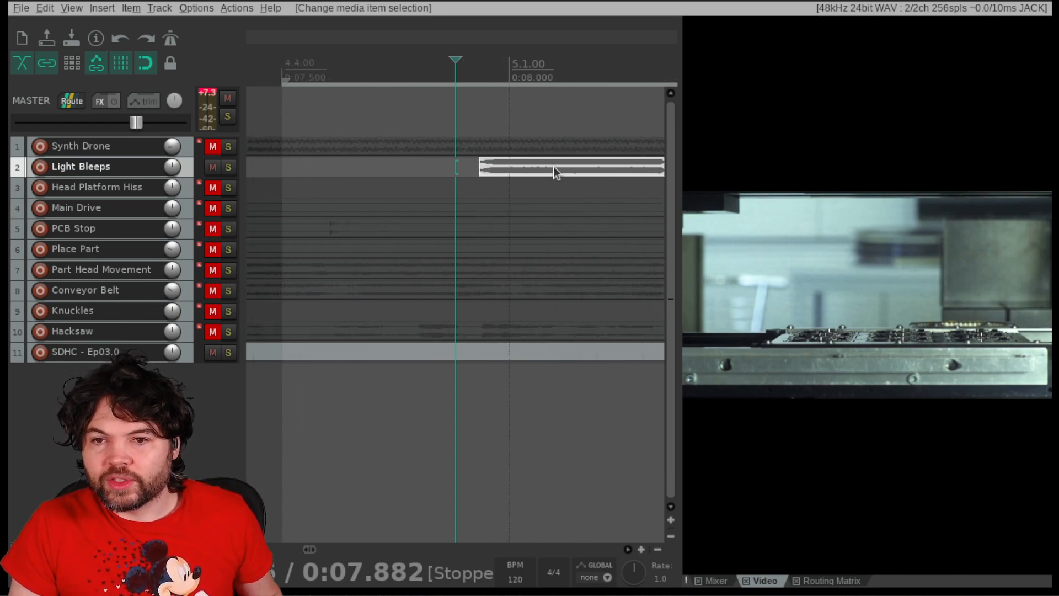
scroll(545, 170, "up", 5)
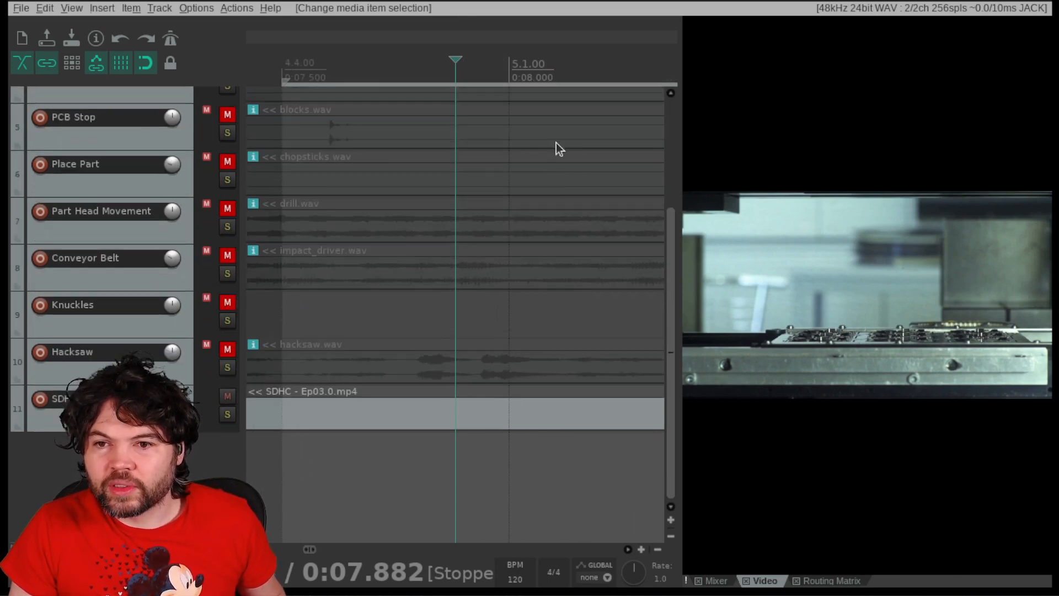
left_click_drag(544, 90, 346, 227)
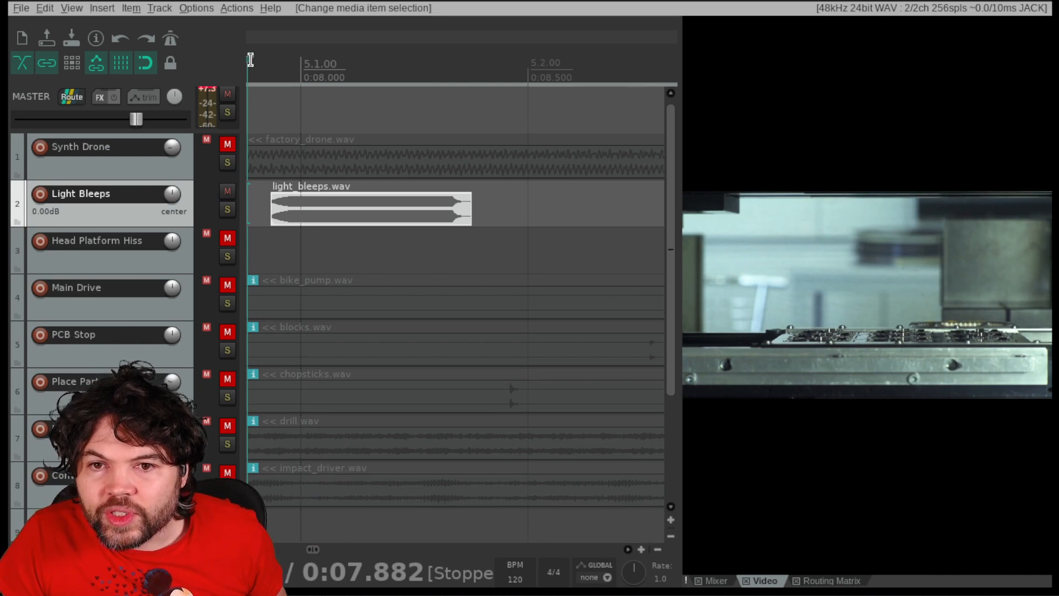
mouse_move(271, 72)
left_mouse_down()
mouse_move(285, 72)
mouse_move(273, 61)
left_mouse_up()
key("ctrl+z")
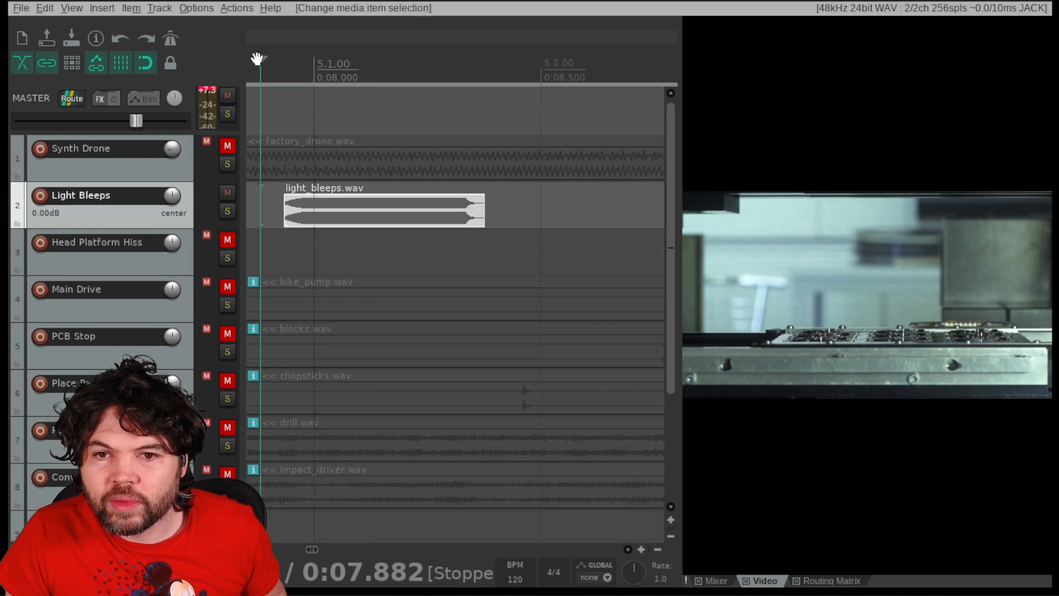
left_click(278, 60)
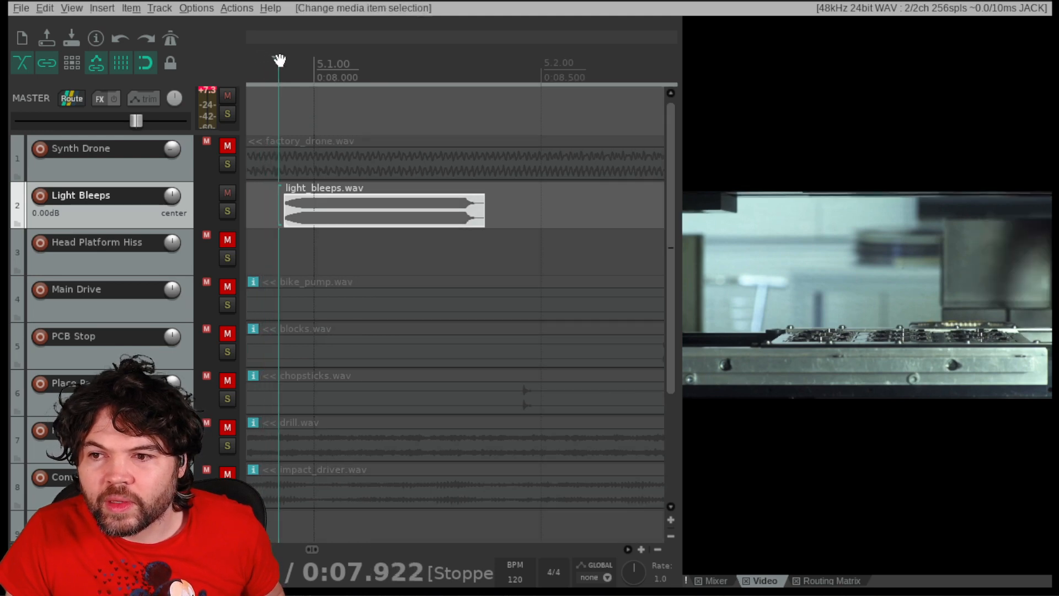
left_click(288, 60)
left_click(320, 59)
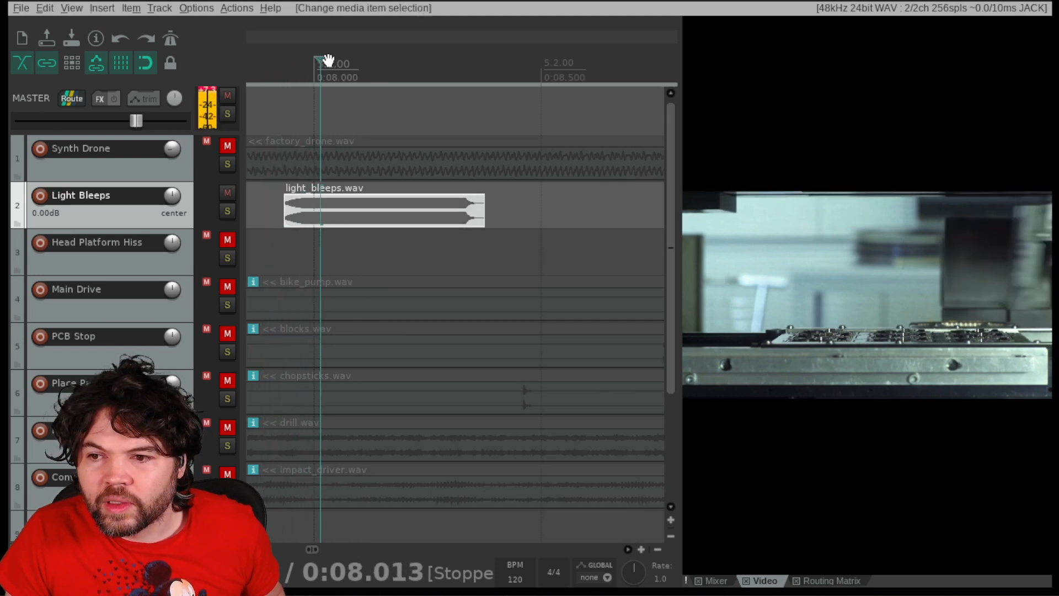
left_click(355, 60)
left_click(364, 60)
left_click(373, 59)
left_click(383, 60)
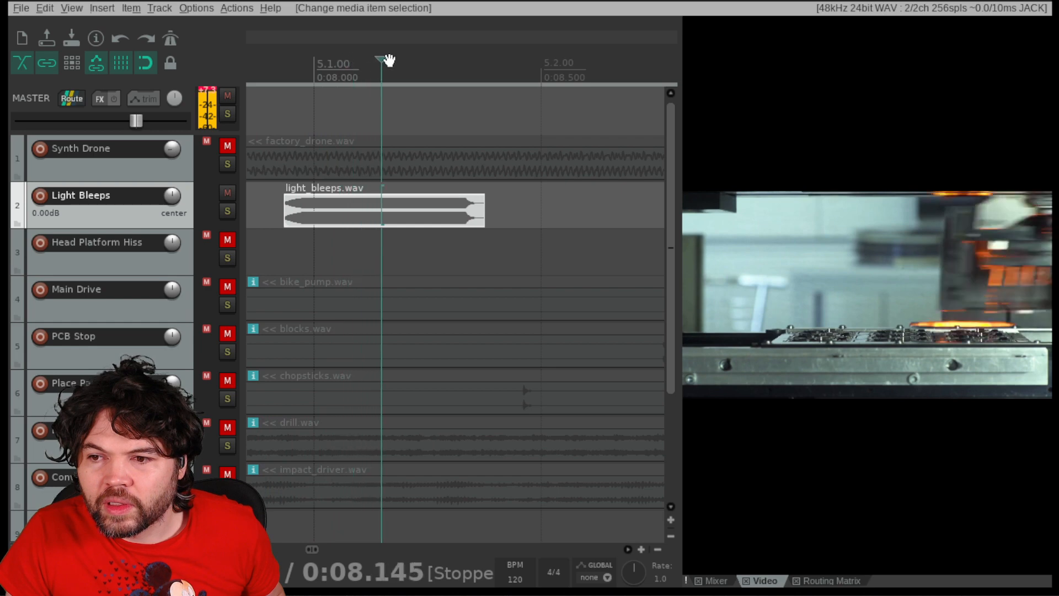
left_click(385, 59)
left_click(371, 60)
left_click(377, 60)
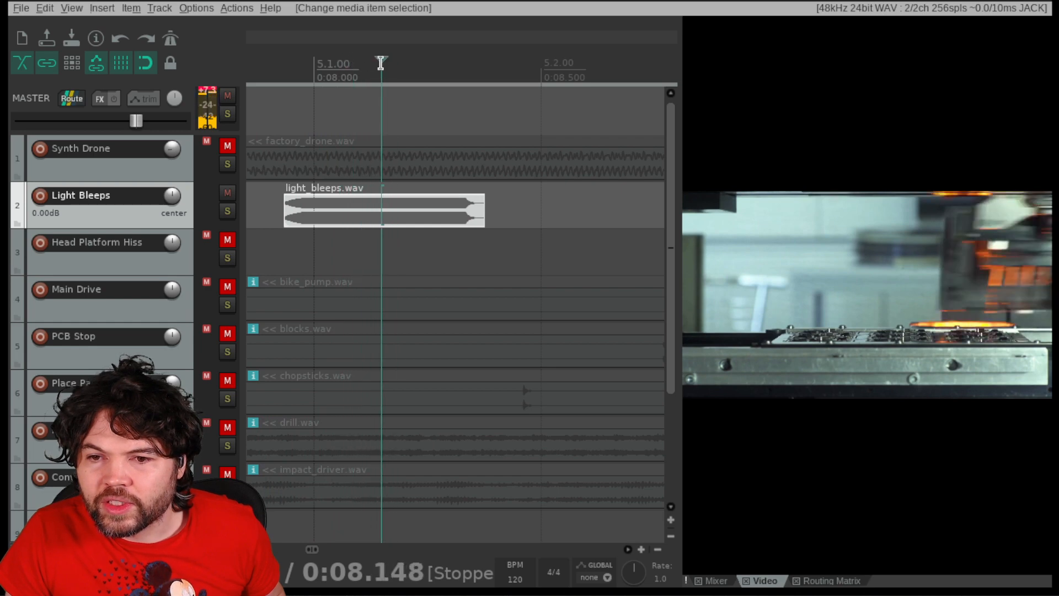
left_click_drag(318, 206, 394, 206)
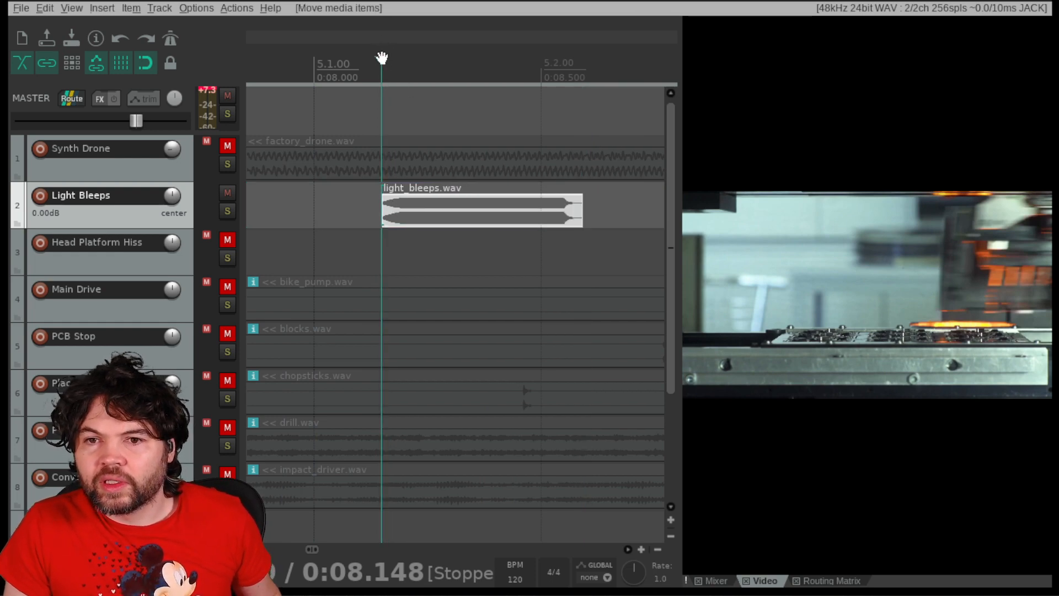
Time-stretch the bleep to end where the light goes off at 0:08.550, and audition the section from 0:08.000
left_click_drag(402, 62, 563, 65)
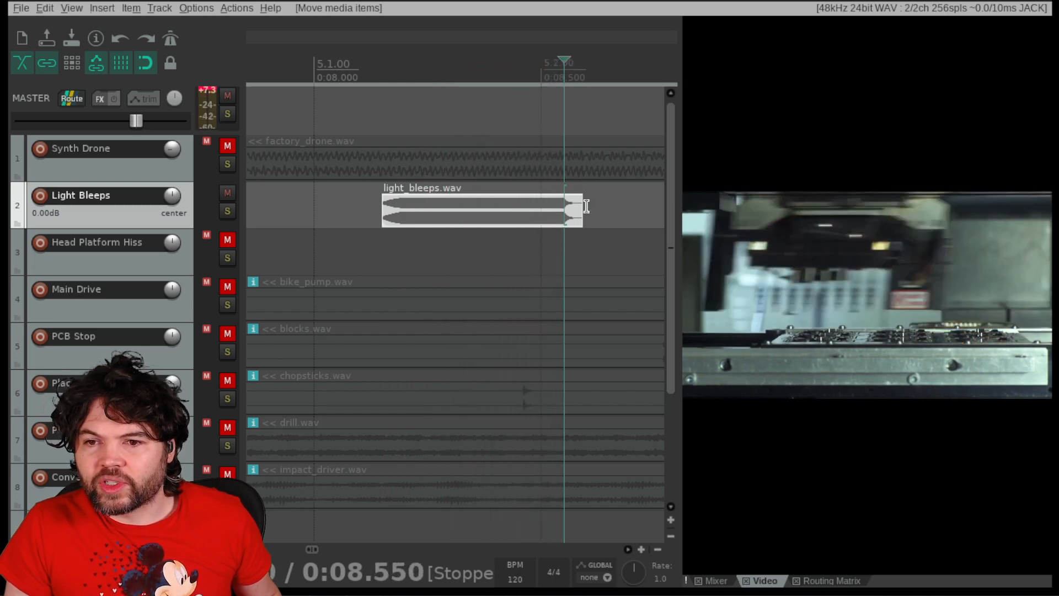
left_click_drag(583, 209, 563, 207)
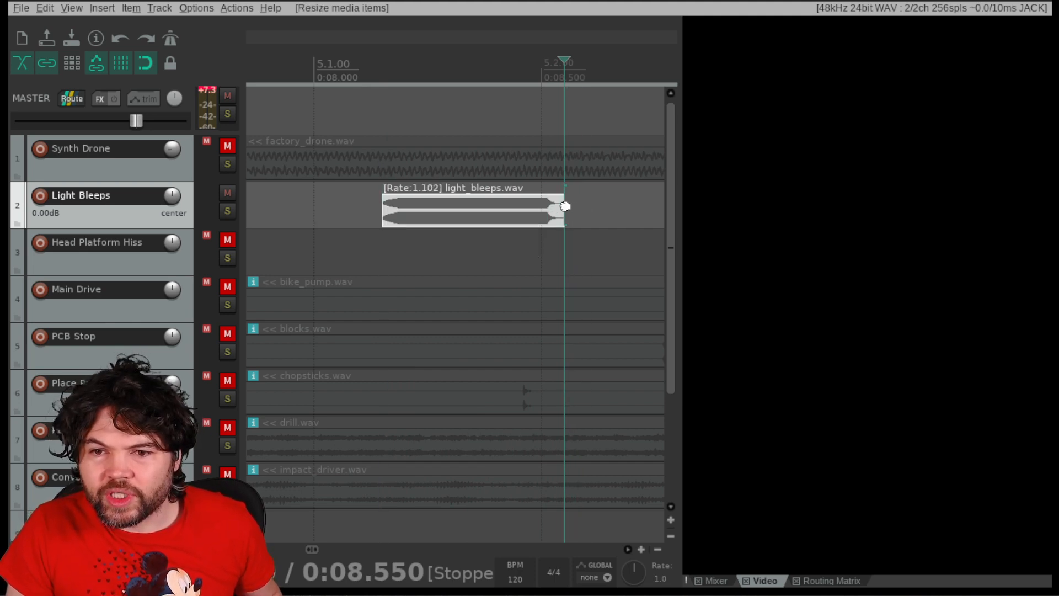
left_click(368, 65)
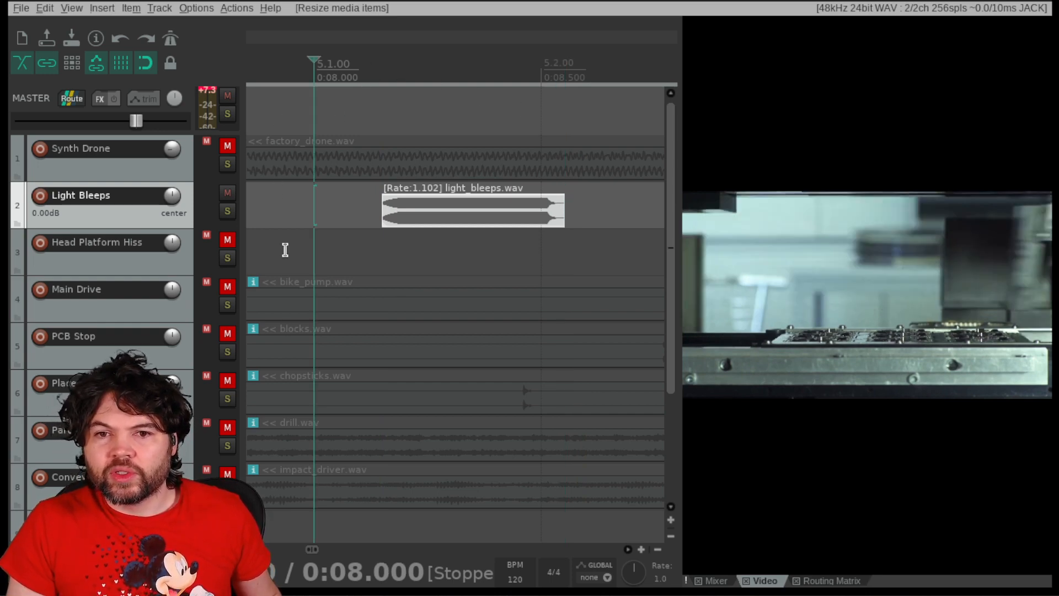
key("space")
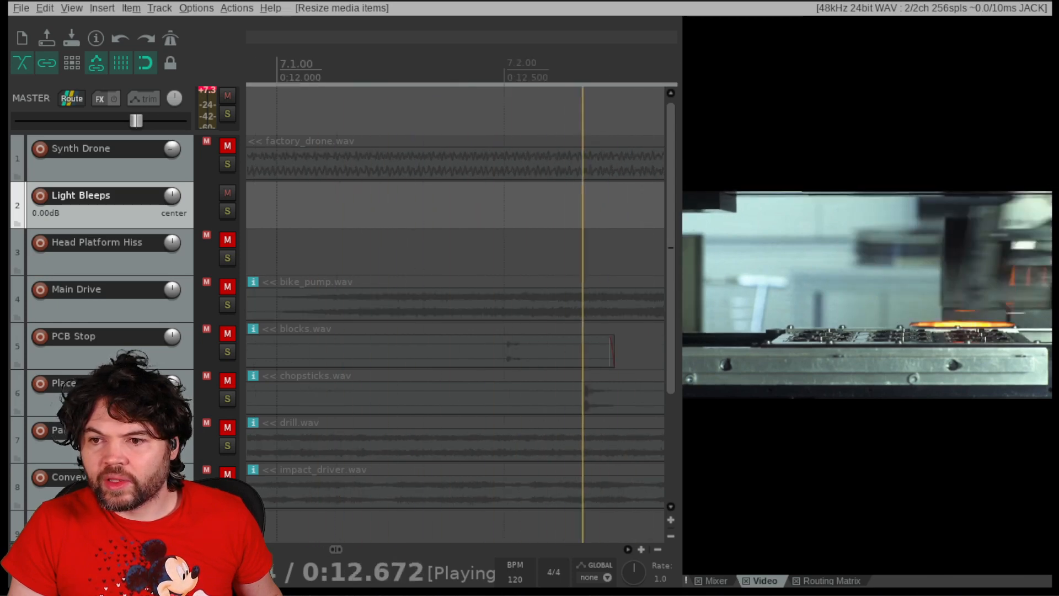
key("ctrl+space")
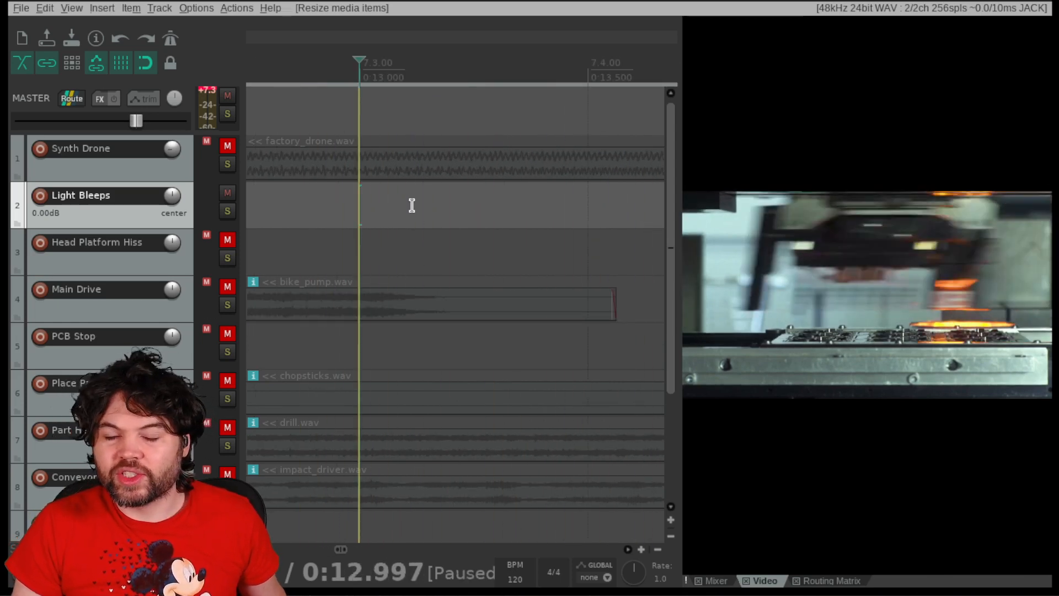
Copy the stretched bleep on the Light Bleeps track to about 0:15 in the looped section
scroll(412, 206, "down", 8)
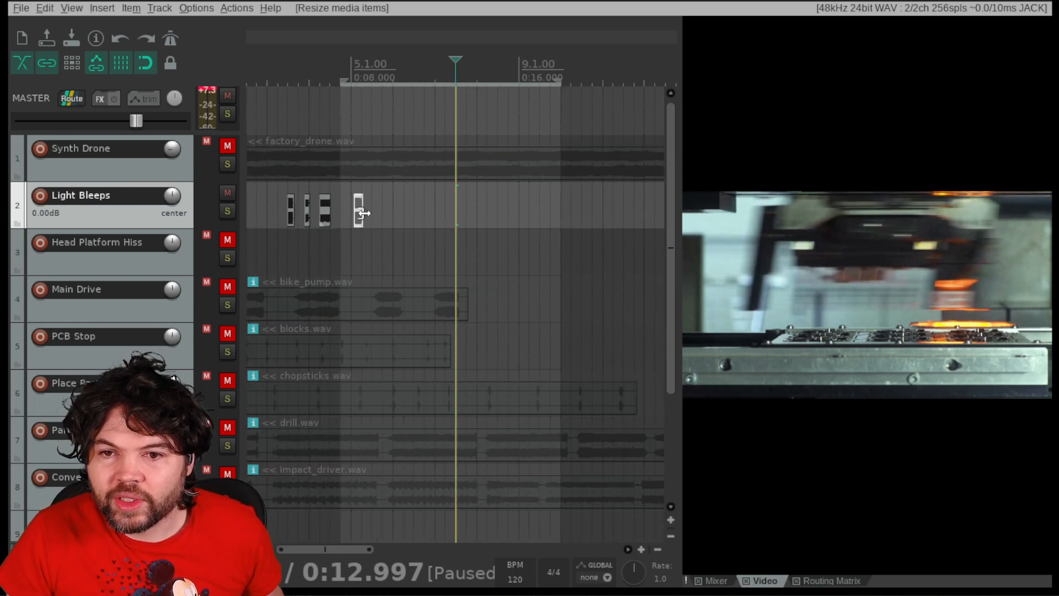
left_click(356, 208)
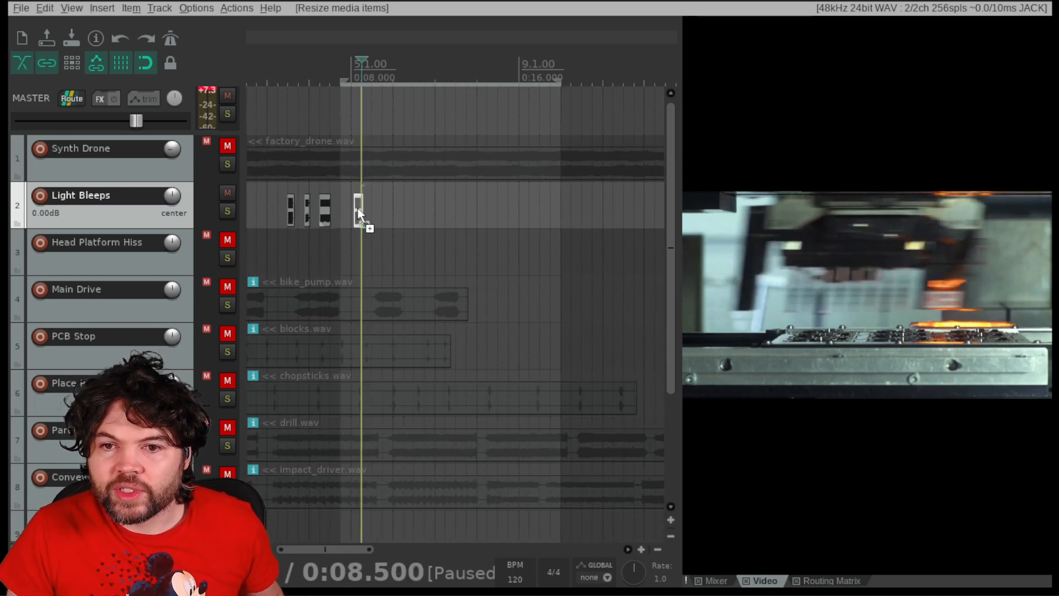
left_click_drag(357, 208, 487, 207)
key("ctrl+z")
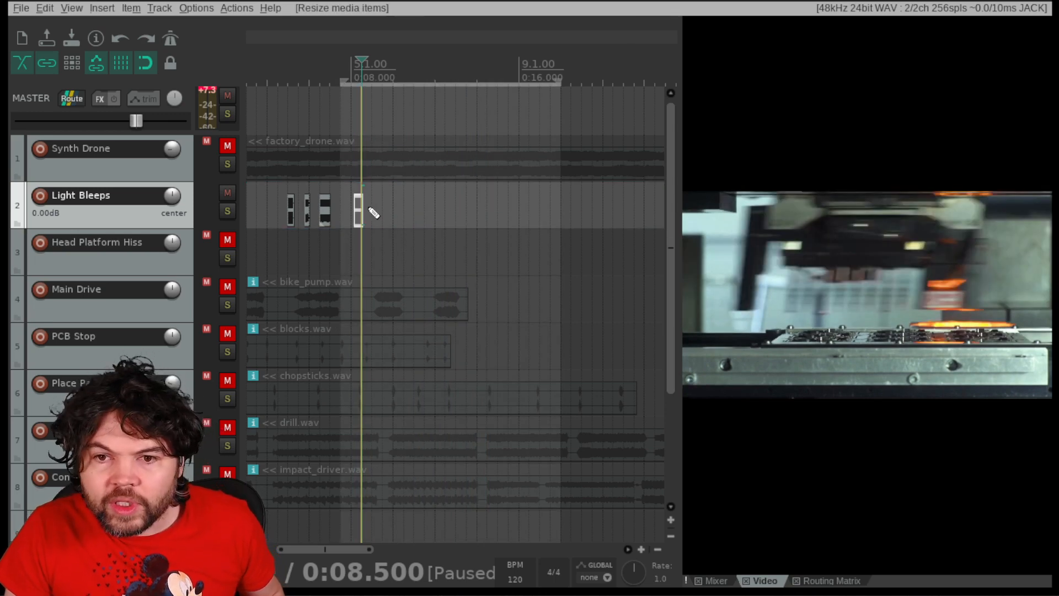
left_click_drag(362, 212, 507, 208)
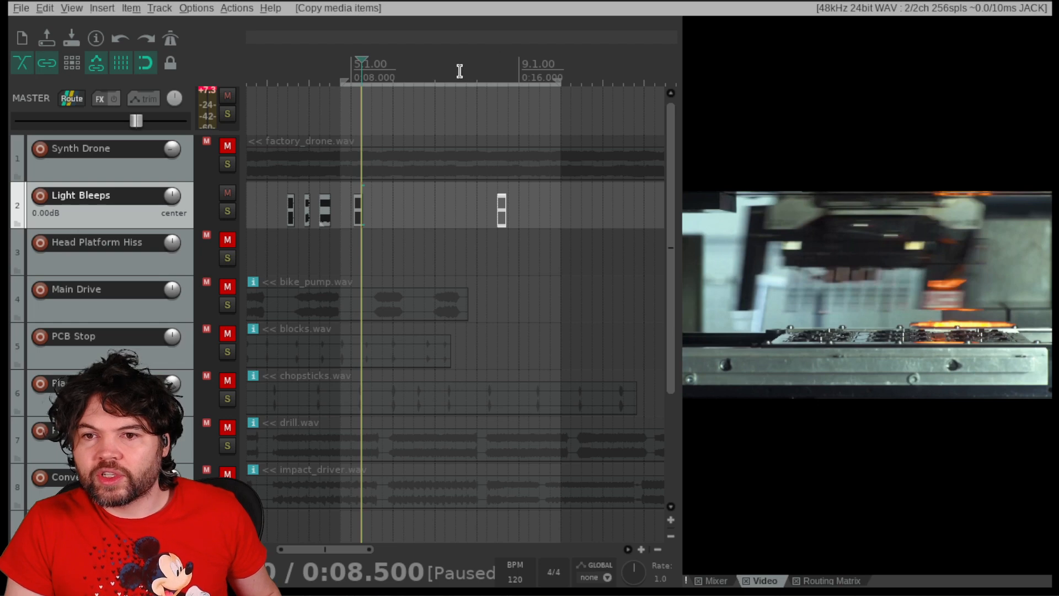
left_click_drag(459, 71, 469, 71)
key("ctrl+z")
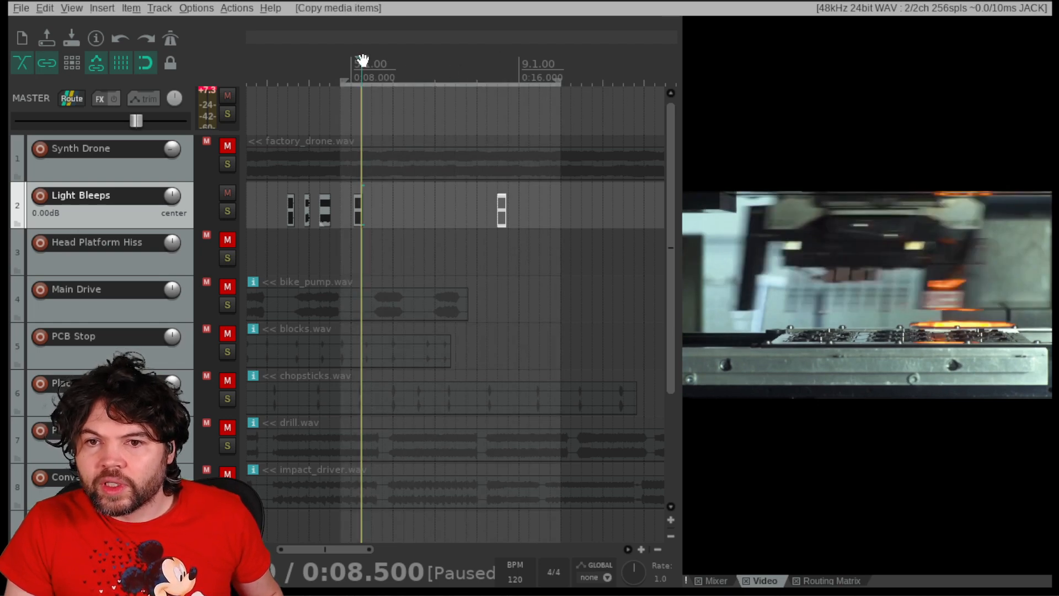
Scrub the video ahead to 0:13.463 and move the copied bleep to start there
left_click_drag(362, 60, 507, 69)
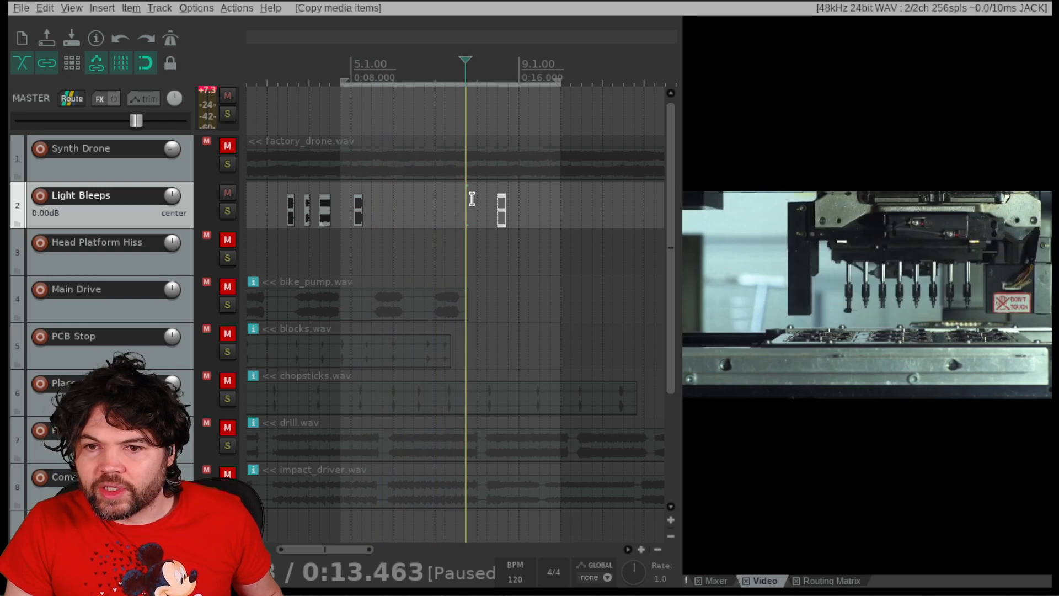
scroll(472, 200, "up", 5)
left_click_drag(595, 208, 457, 204)
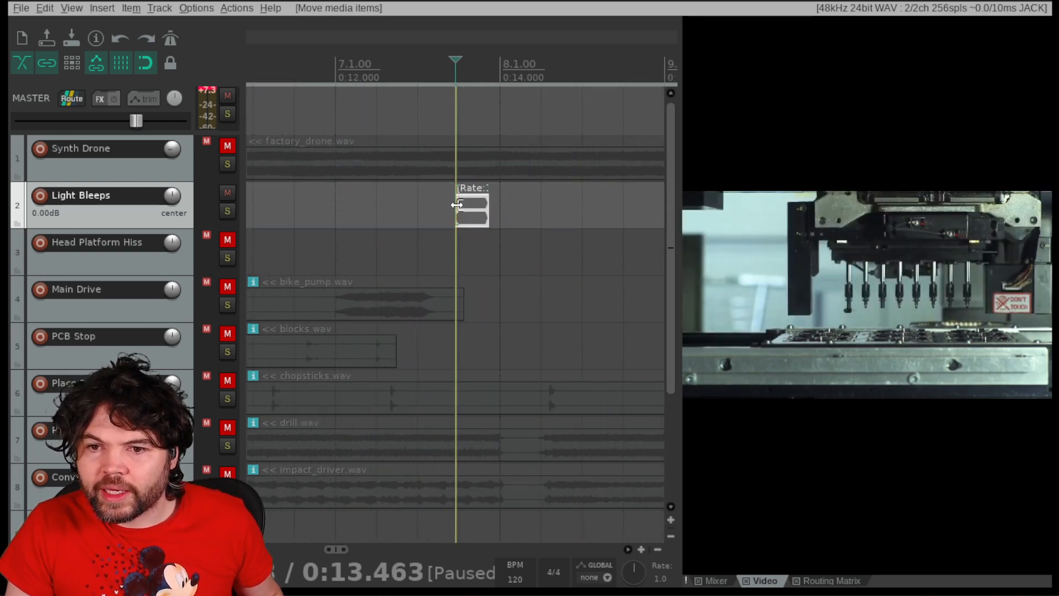
Scrub back through the video to the onset of the next light flash and move the copied bleep to start there, at 0:12.709
scroll(476, 208, "up", 8)
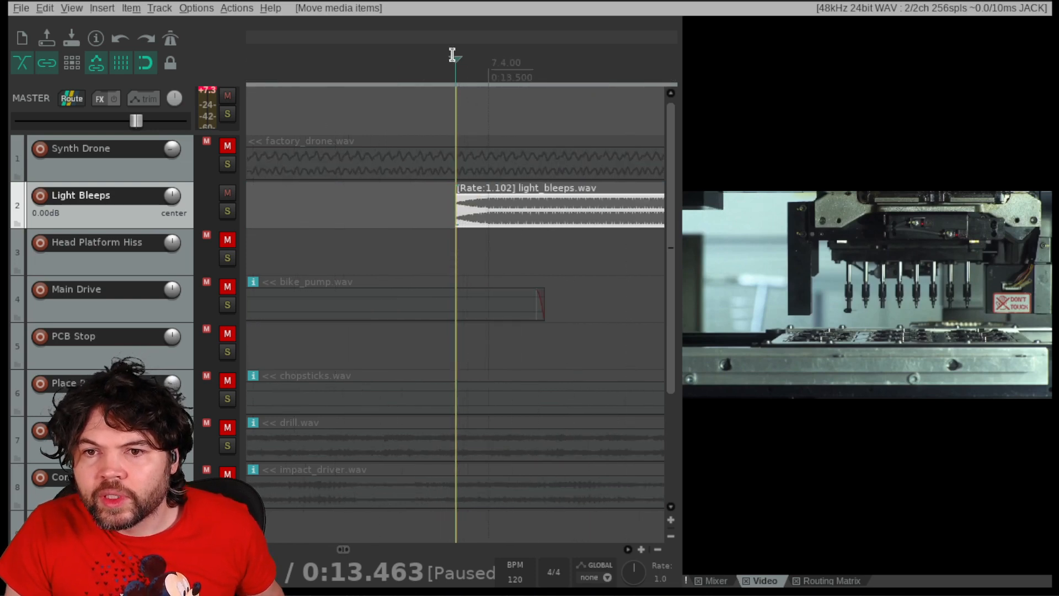
left_click_drag(447, 60, 262, 63)
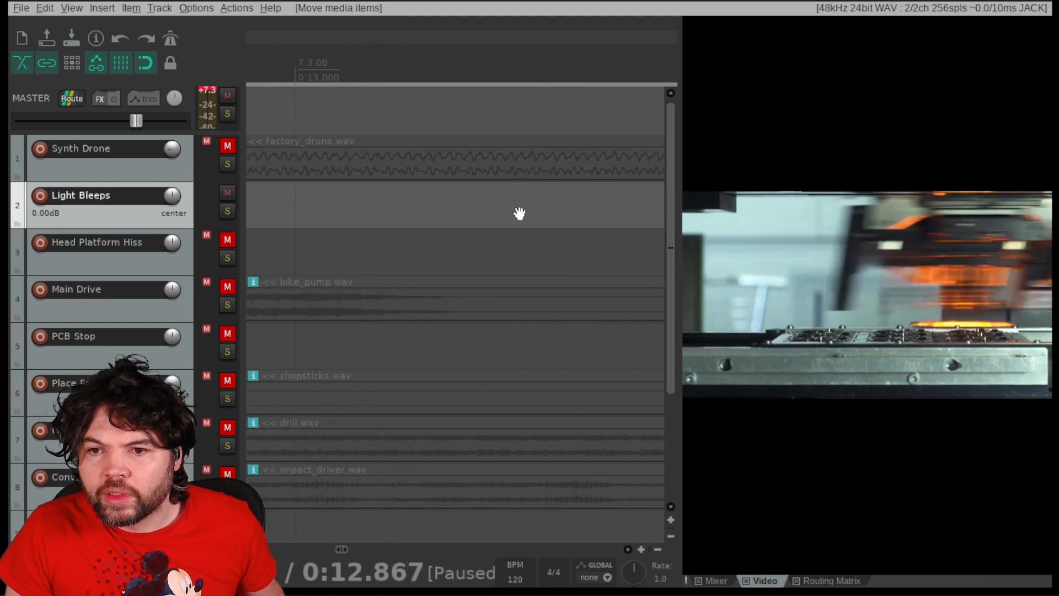
left_click_drag(520, 213, 413, 200)
left_click_drag(553, 205, 373, 208)
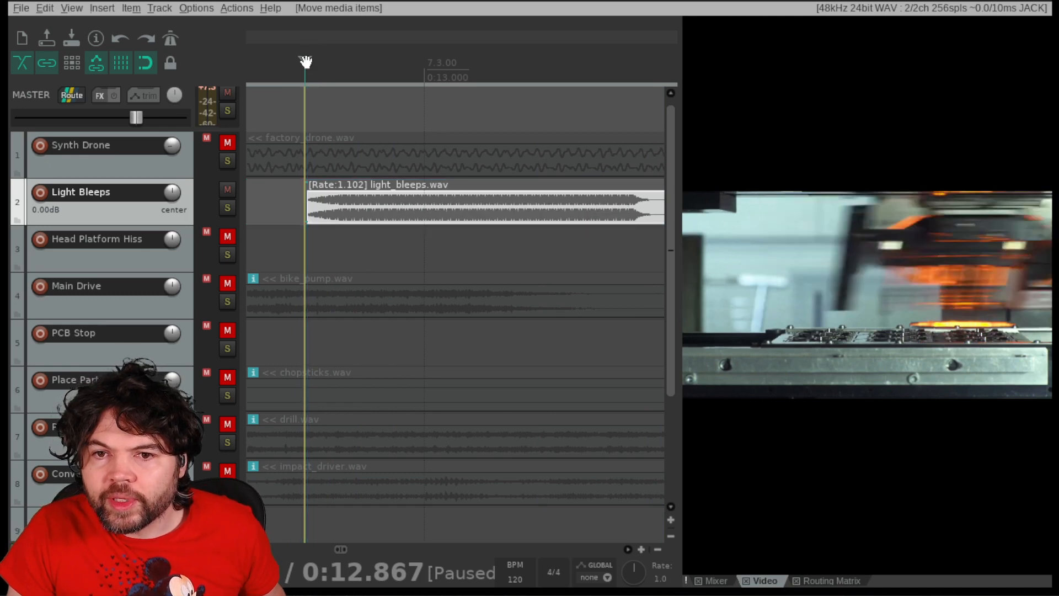
left_click_drag(267, 62, 434, 68)
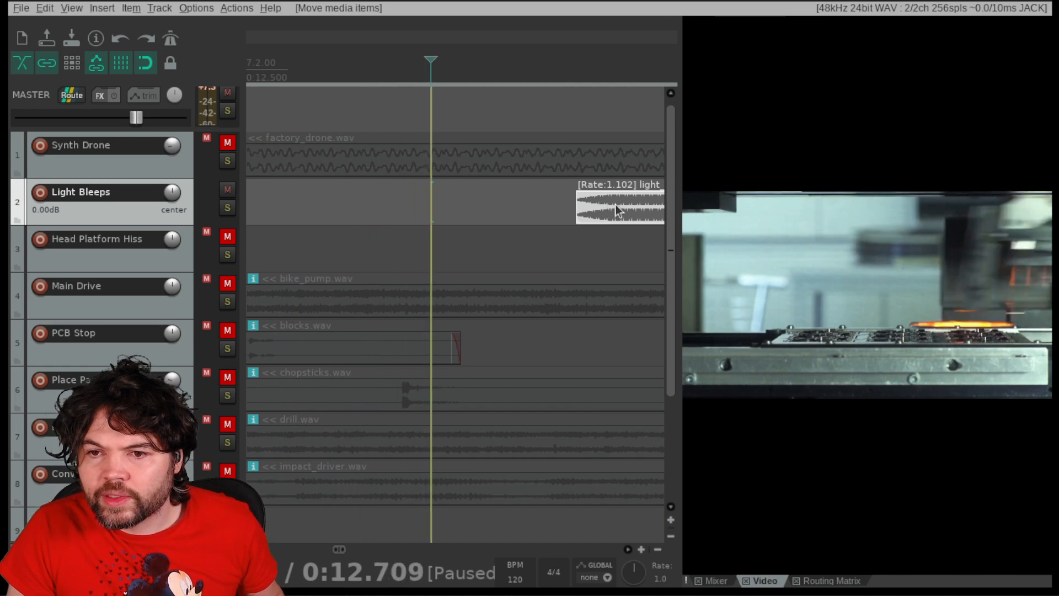
left_click_drag(616, 204, 466, 211)
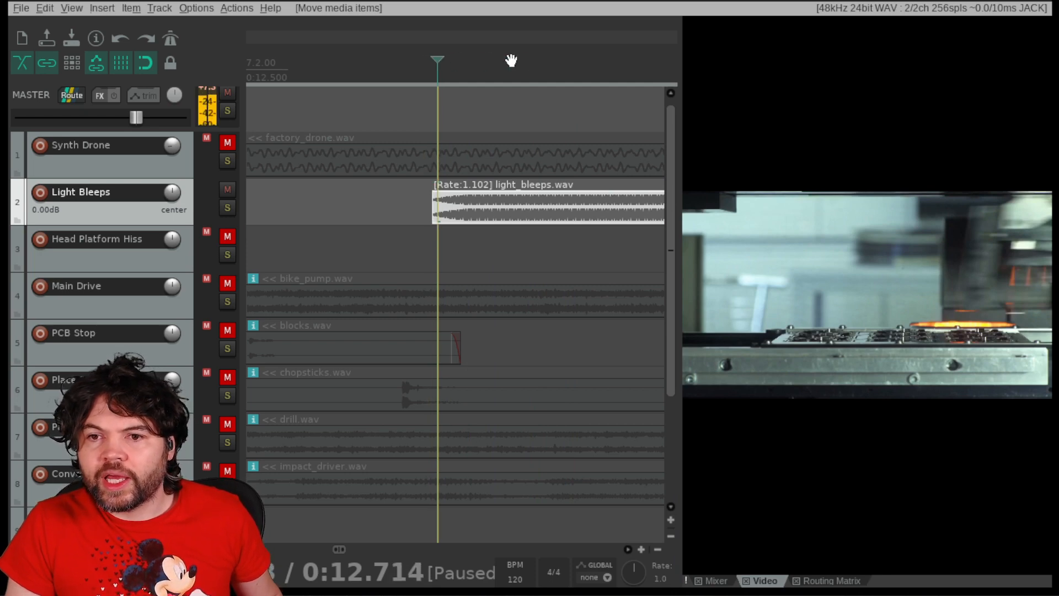
Scrub the video to the end of the light flash at 0:13.009, time-stretch the copied bleep to end there, and audition the looped section
left_click_drag(511, 60, 674, 60)
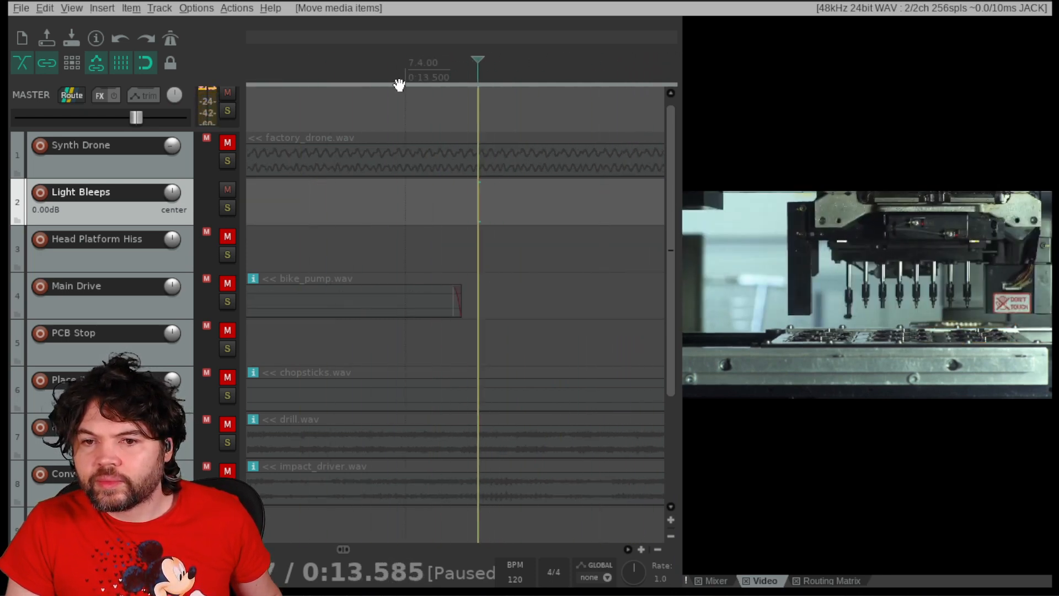
left_click_drag(400, 85, 348, 87)
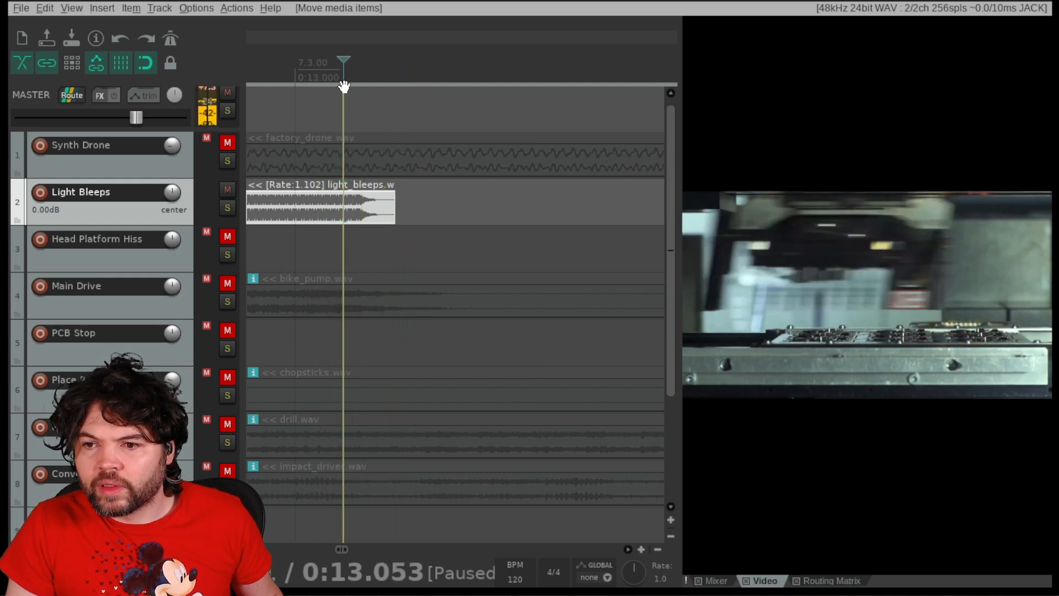
left_click_drag(338, 86, 312, 86)
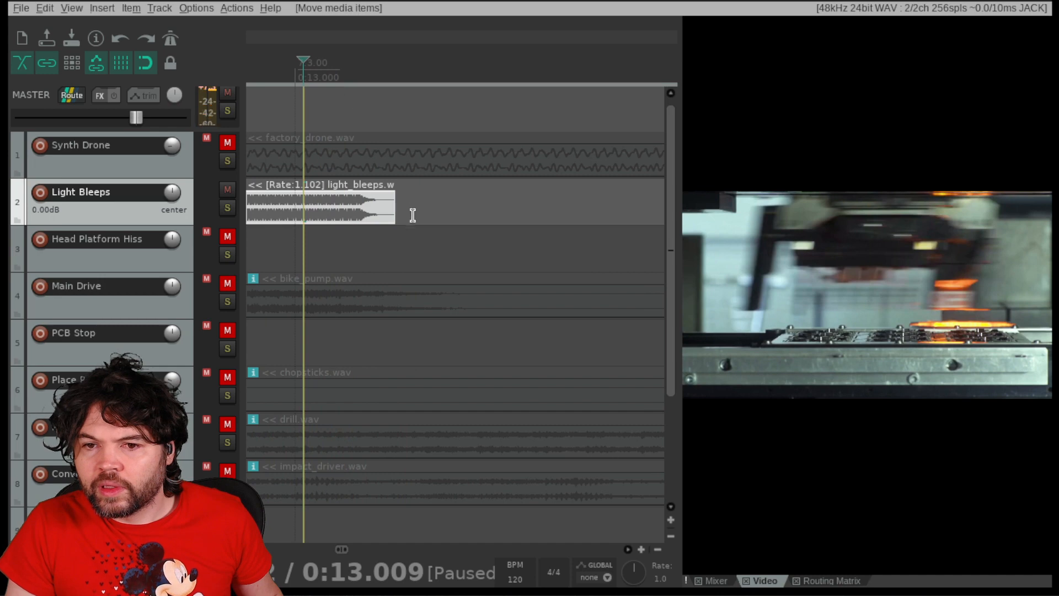
left_click_drag(394, 202, 313, 202)
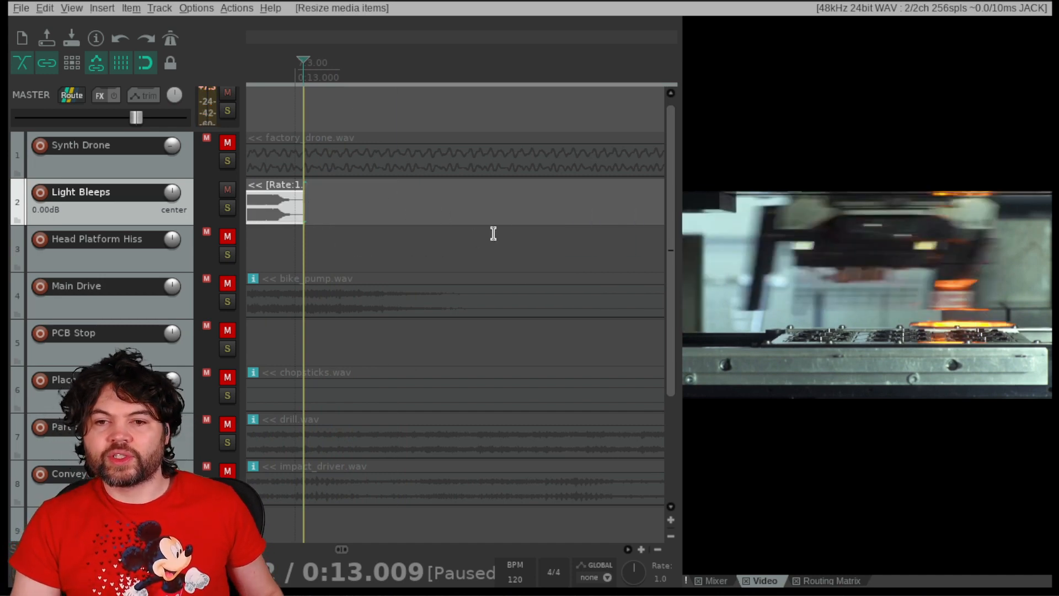
scroll(492, 191, "down", 8)
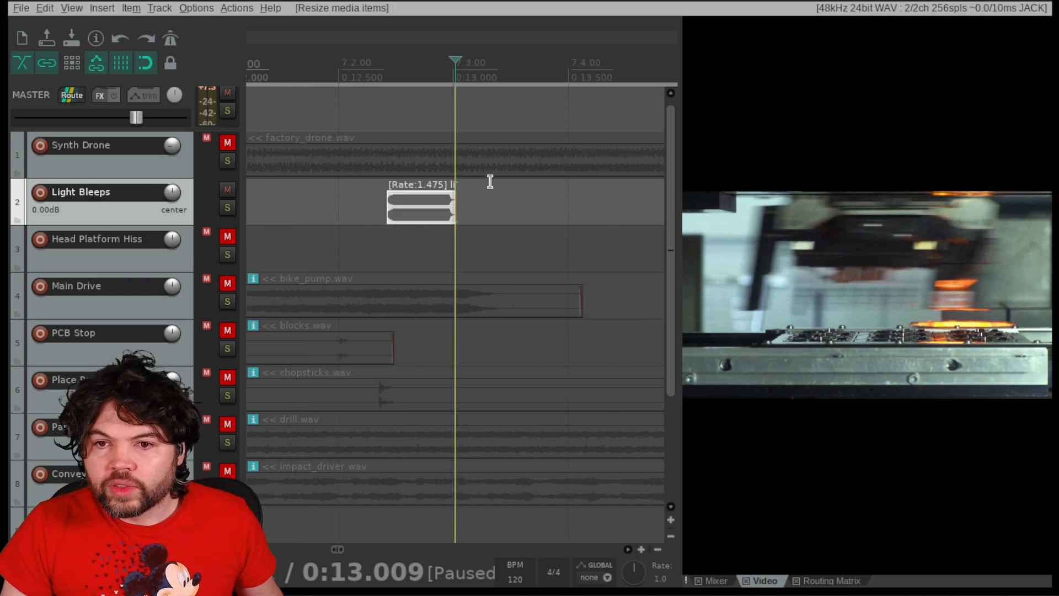
scroll(490, 180, "down", 4)
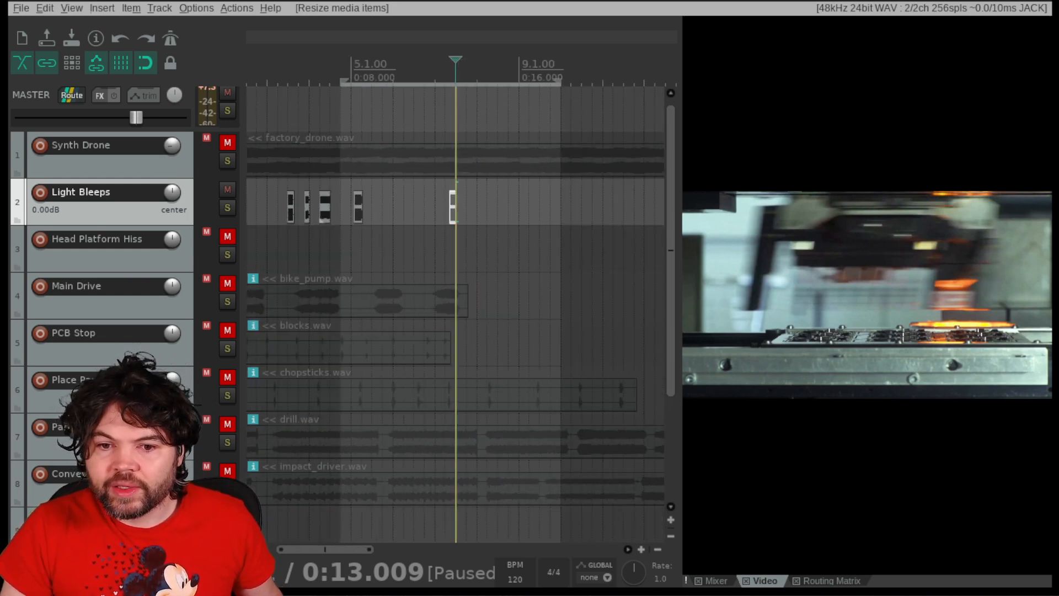
key("space")
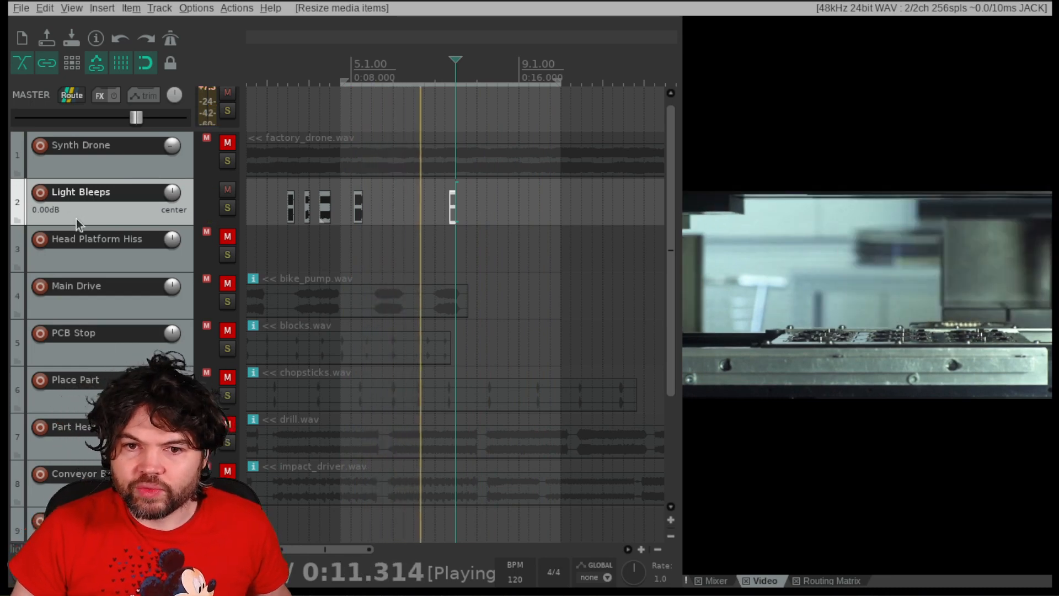
Lower the Light Bleeps track's volume to -18.63 dB in the mixer and unmute the Synth Drone track
left_click(715, 583)
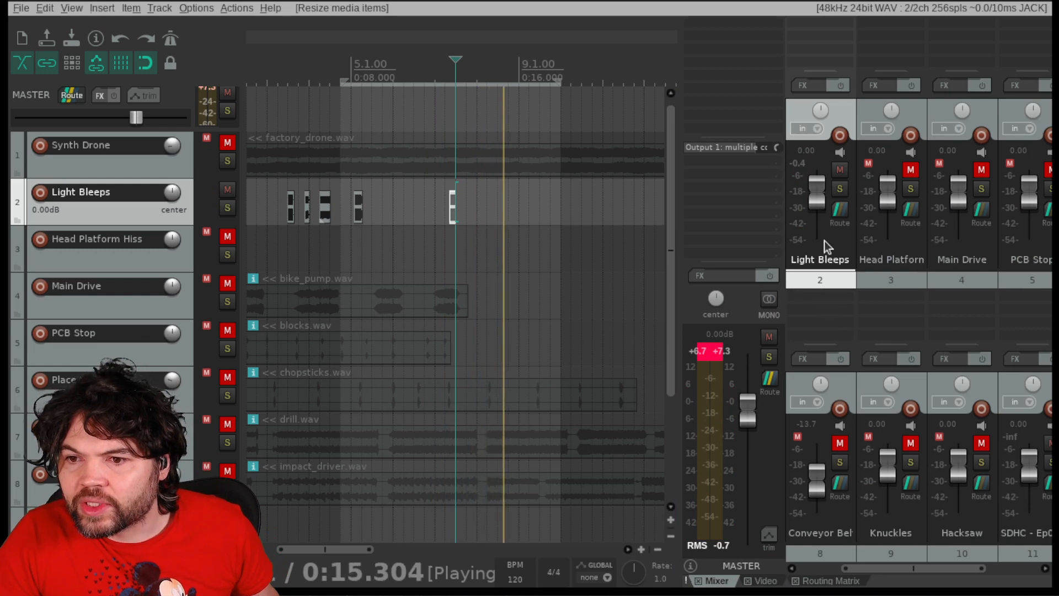
left_click_drag(820, 191, 820, 214)
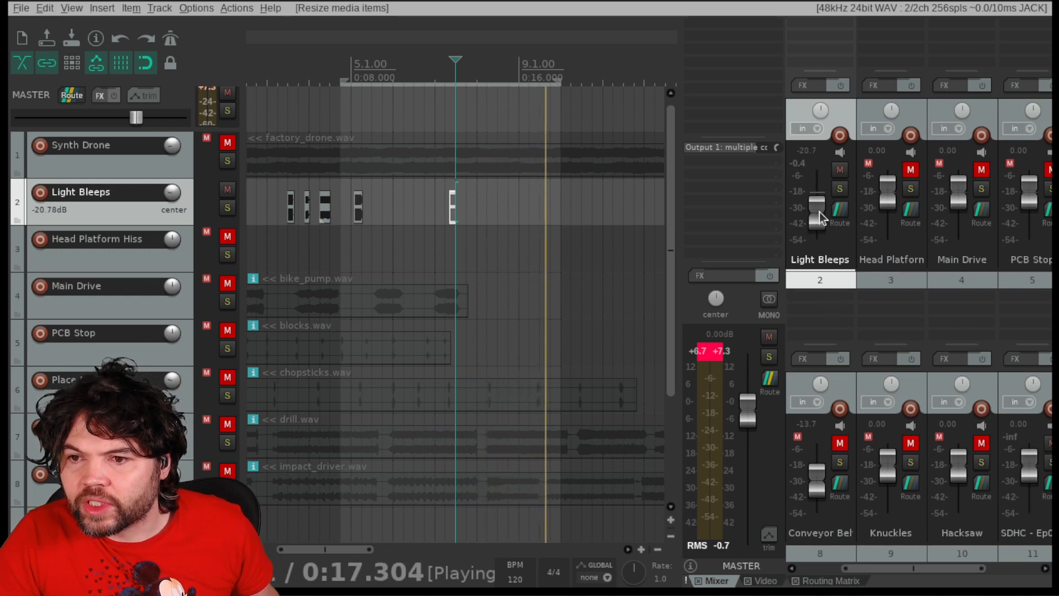
left_click(228, 143)
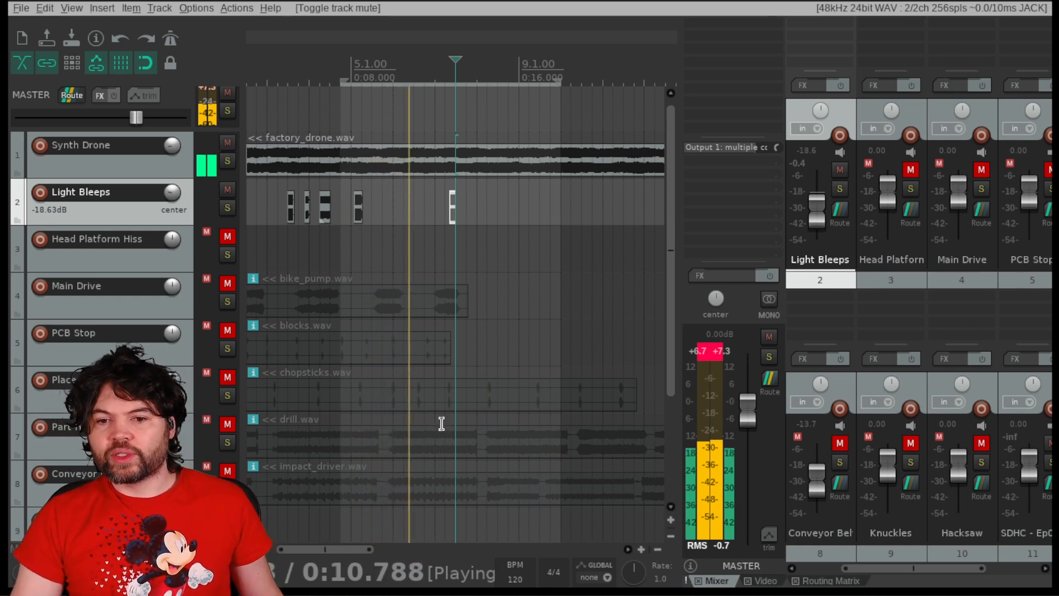
Show the video again and set the Light Bleeps track's volume to -32.79 dB while the loop plays
left_click(764, 580)
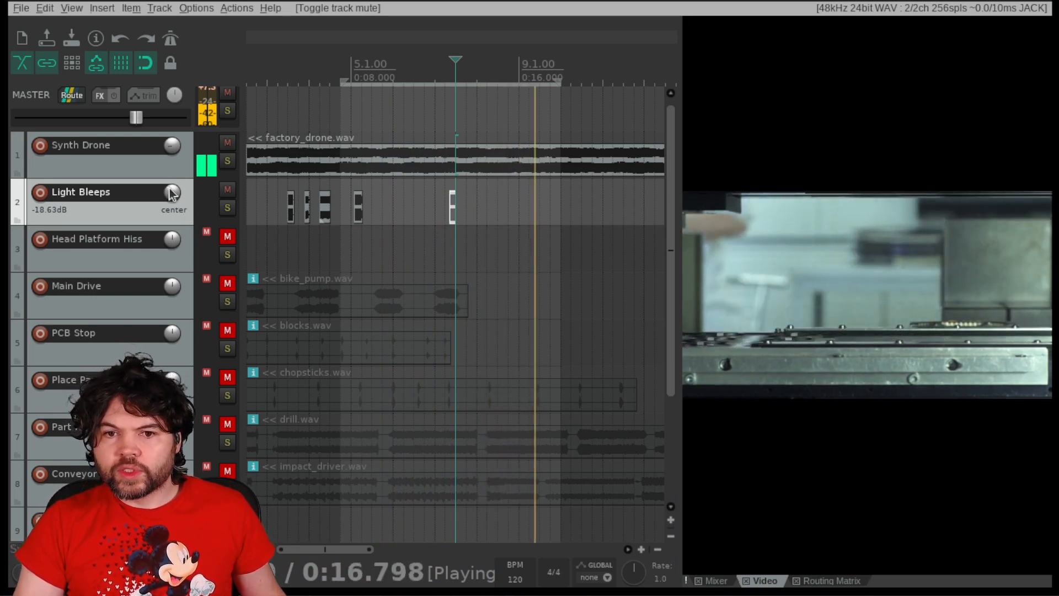
left_click_drag(171, 187, 171, 192)
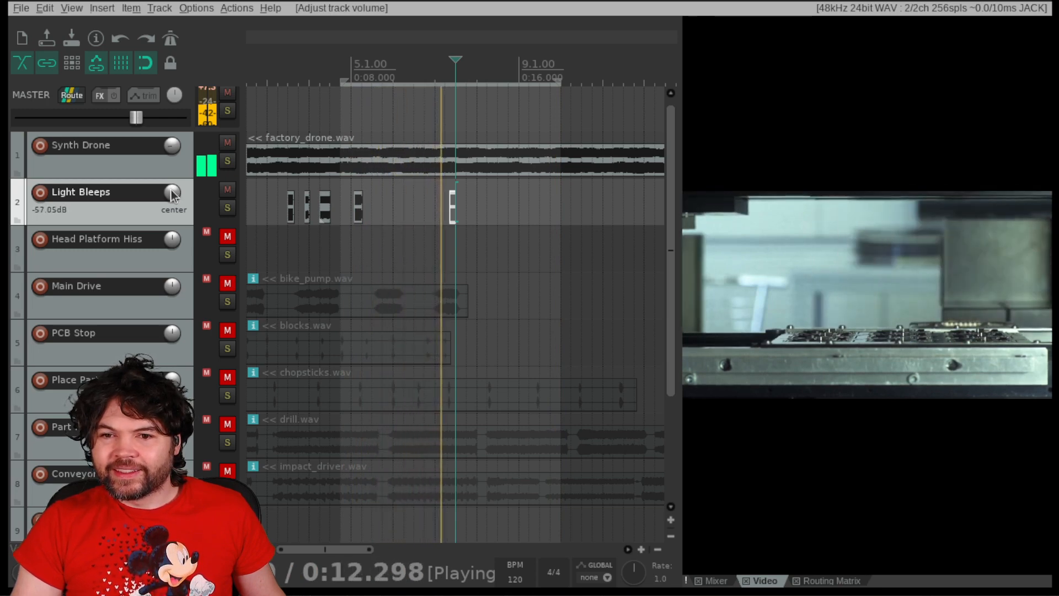
scroll(172, 194, "up", 10)
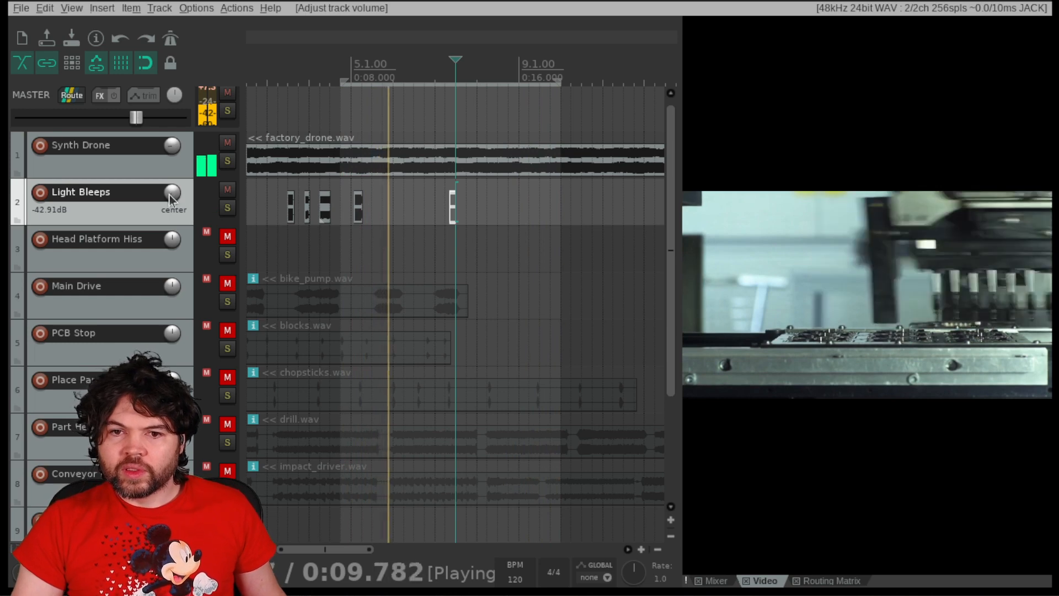
scroll(171, 193, "up", 8)
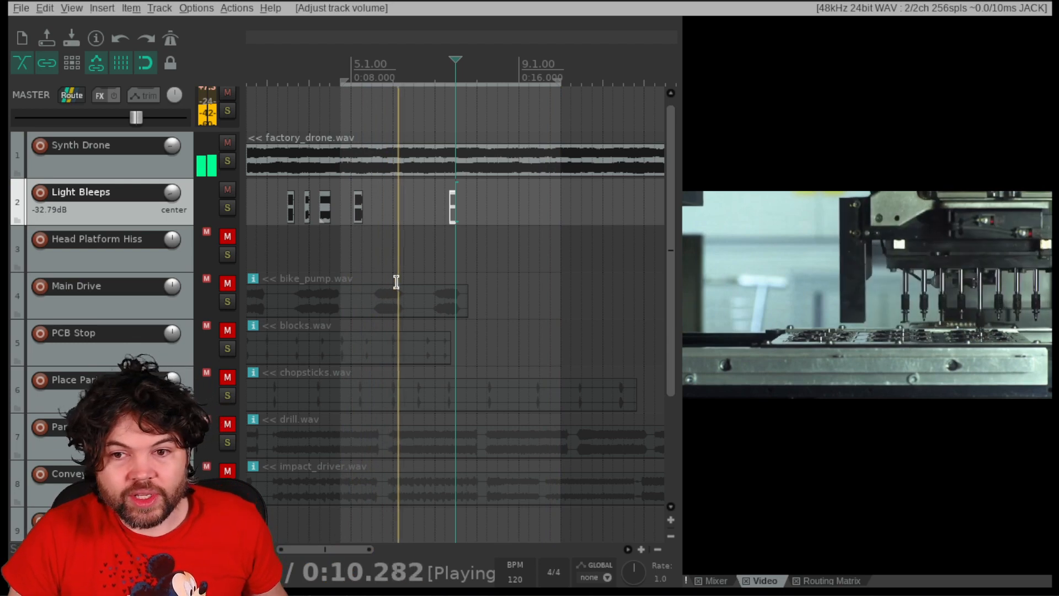
Select the bike_pump clip on the Main Drive track and try a dynamic split of its separate pump sounds
left_click(283, 303)
left_click(275, 294)
left_click(287, 292)
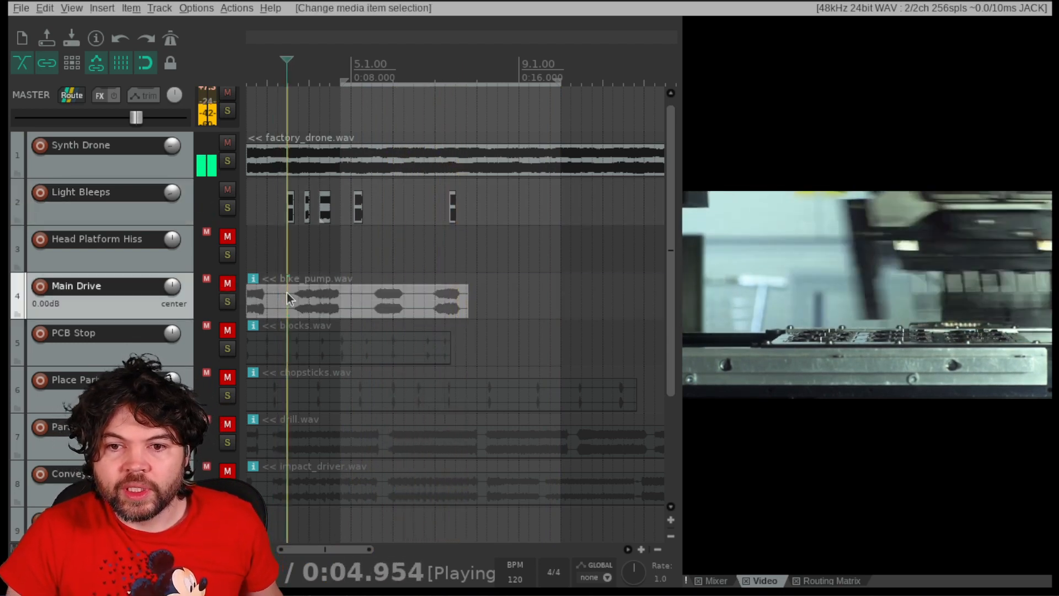
left_click_drag(258, 298, 324, 296)
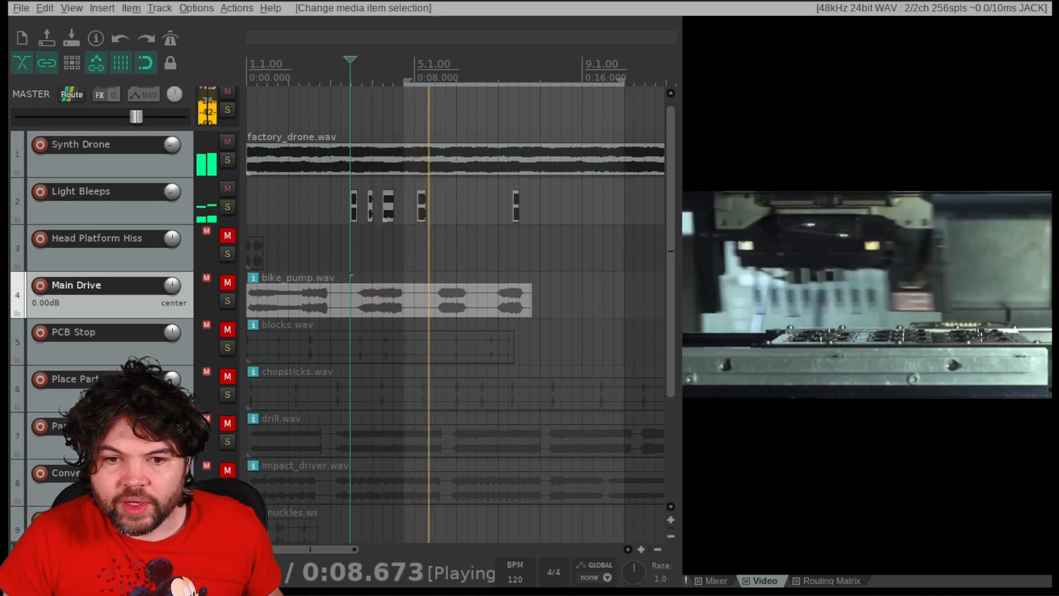
key("d")
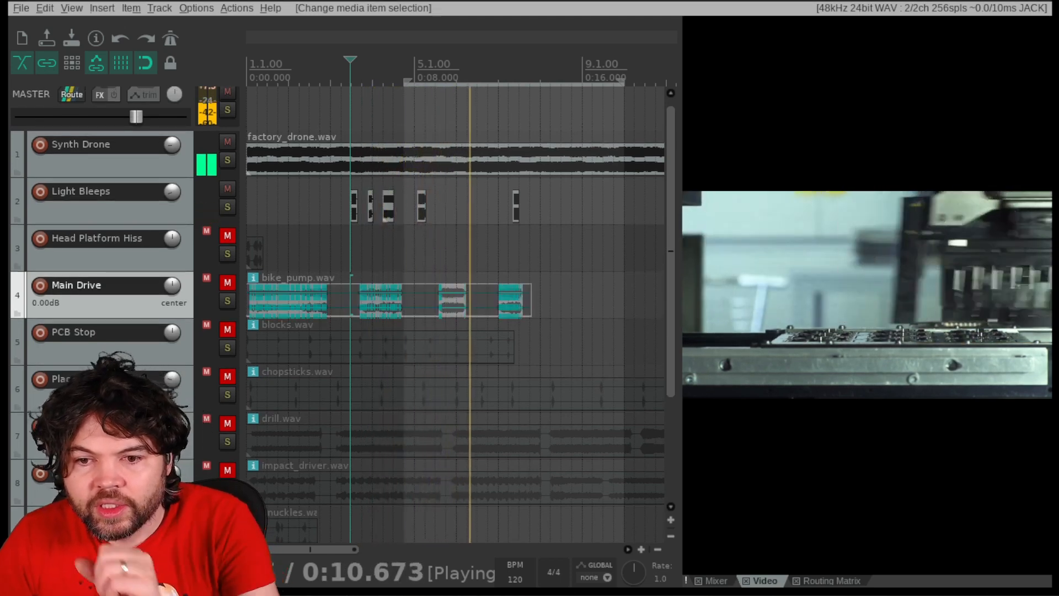
left_click(577, 362)
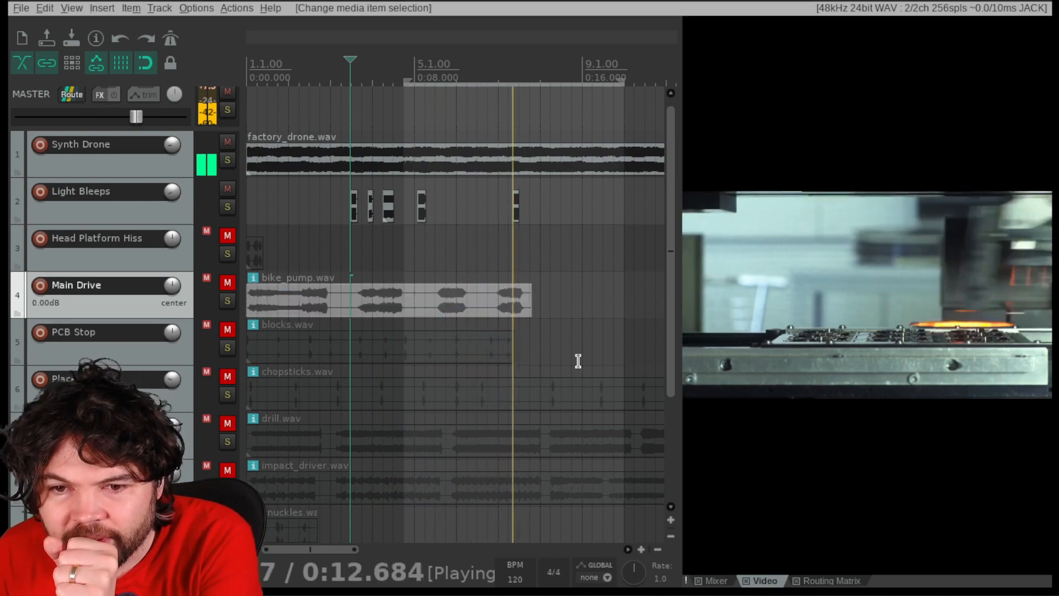
Try splitting the bike_pump clip in the pause after its first pump sound, near 0:04.000, and undo the split
scroll(318, 299, "up", 1)
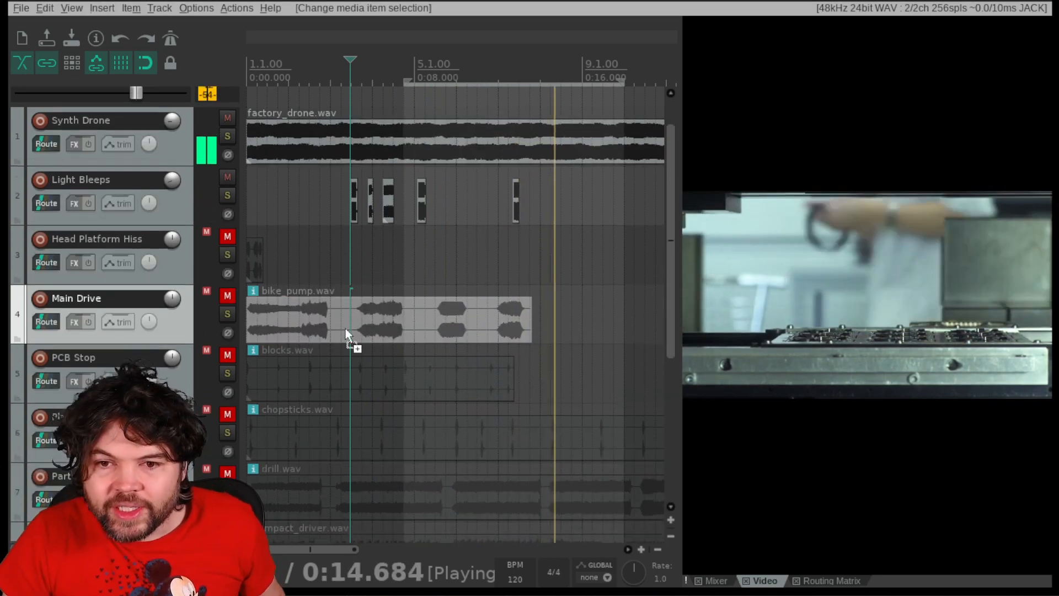
scroll(336, 328, "up", 4)
scroll(387, 320, "up", 2)
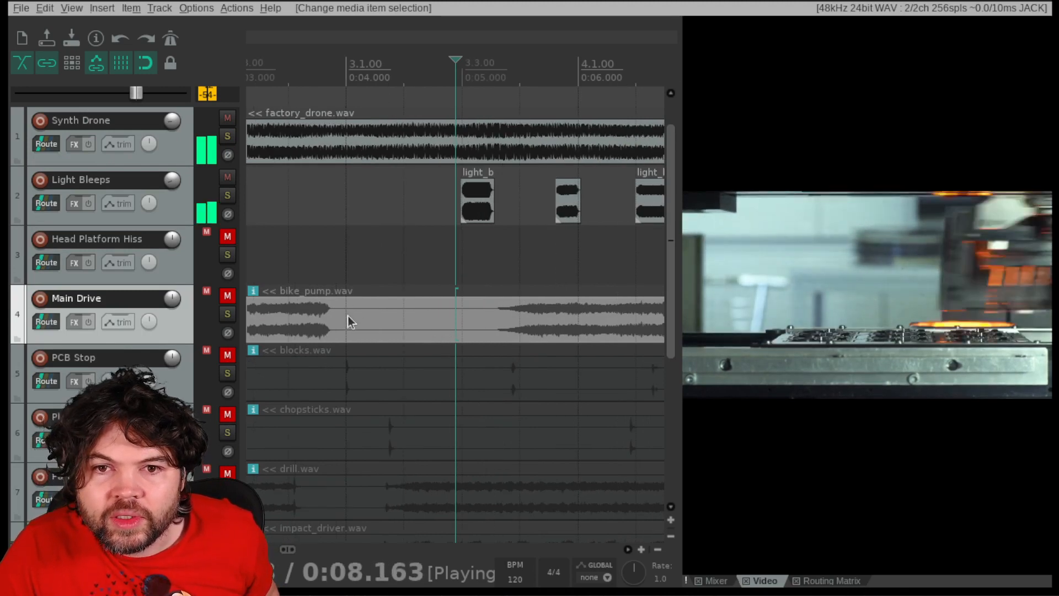
left_click(346, 319)
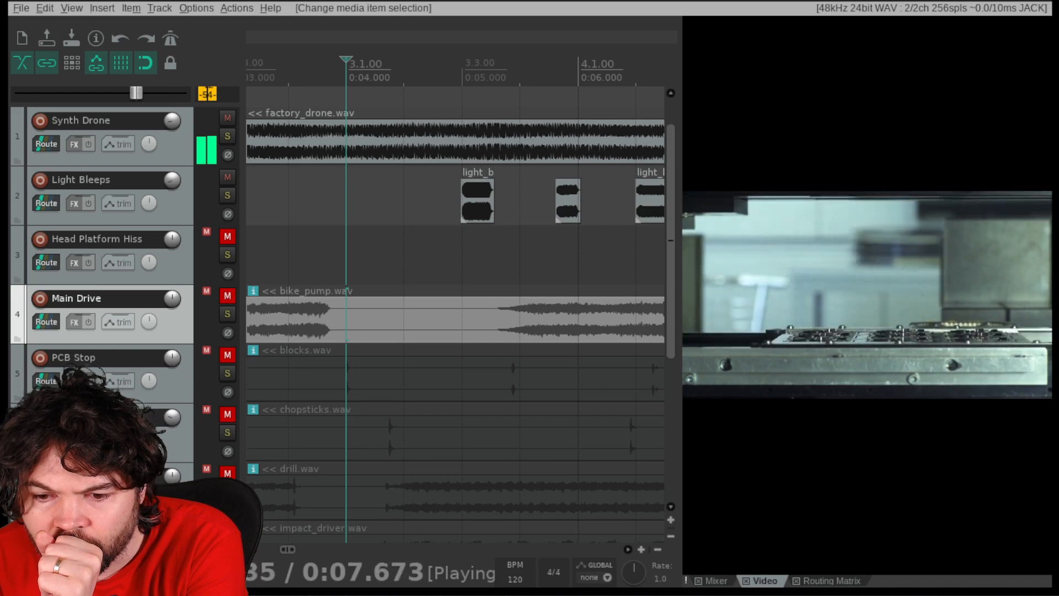
key("s")
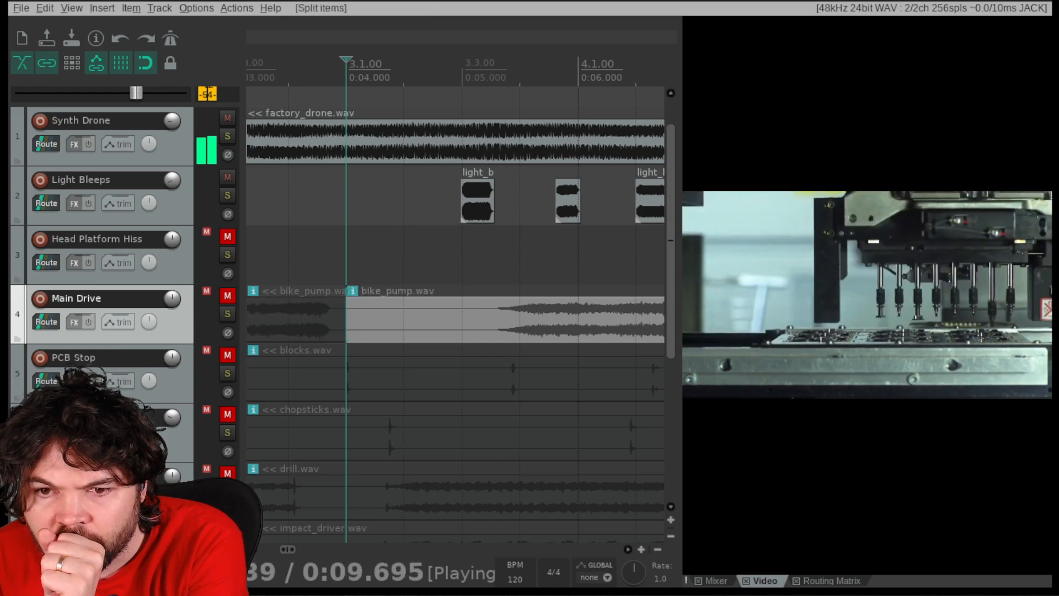
key("ctrl+z")
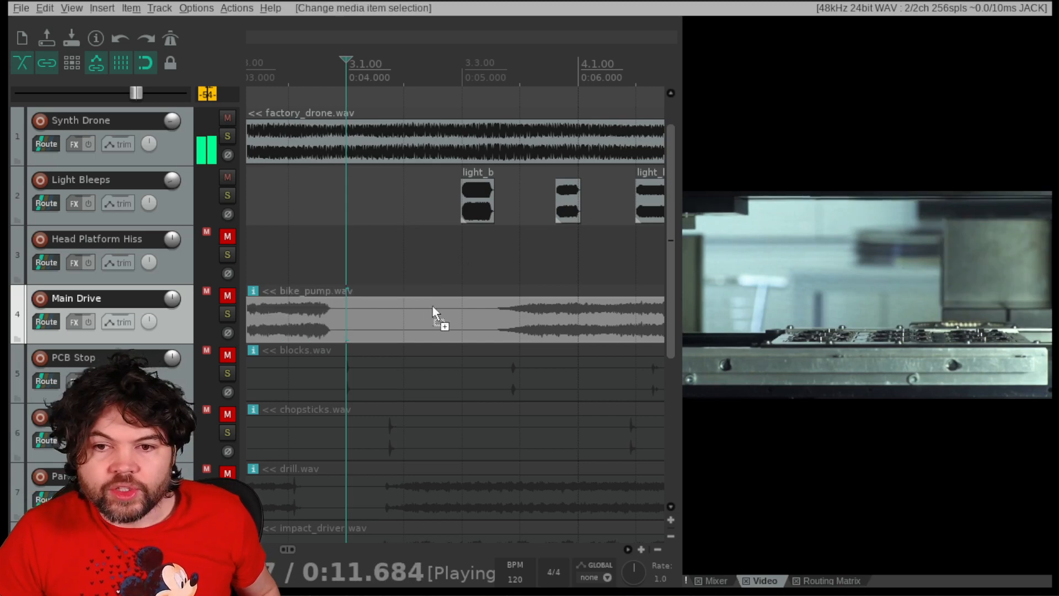
key("ctrl+z")
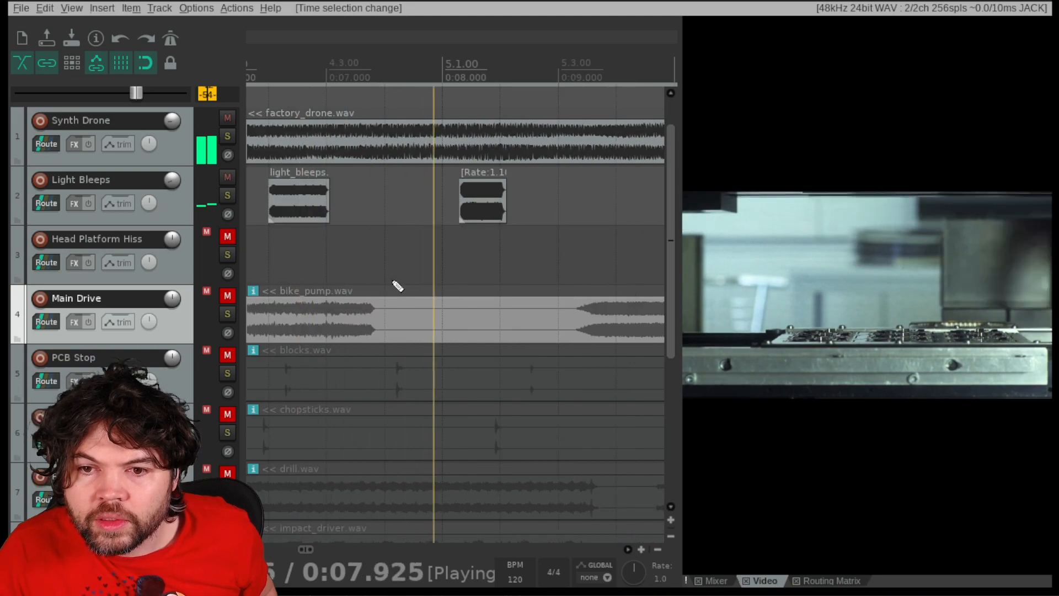
Stop playback and split the bike_pump clip on the Main Drive track at 0:04.000, after the first pump sound
scroll(401, 275, "down", 3)
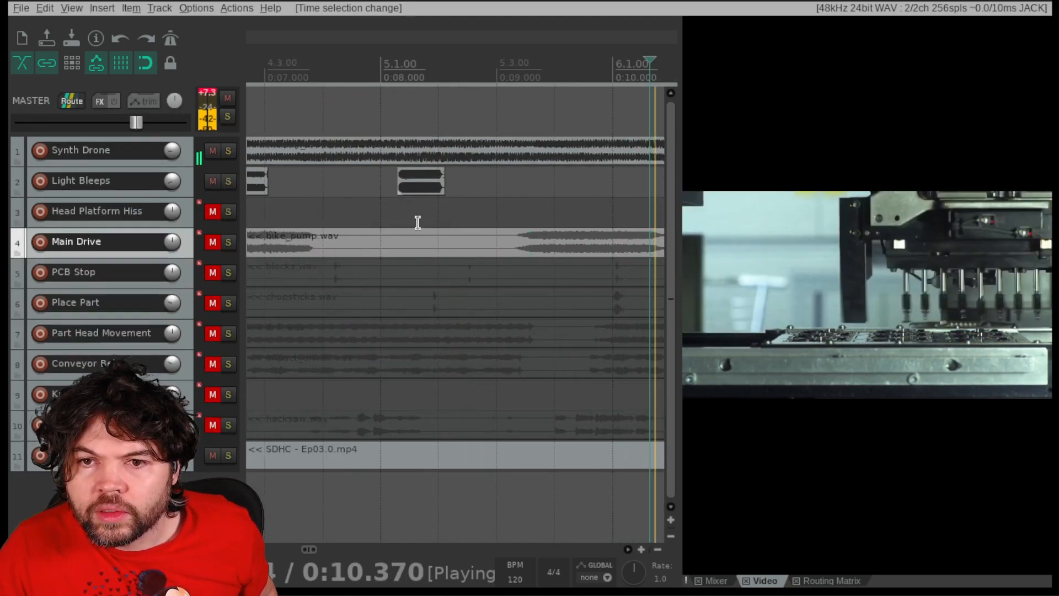
scroll(420, 253, "down", 5)
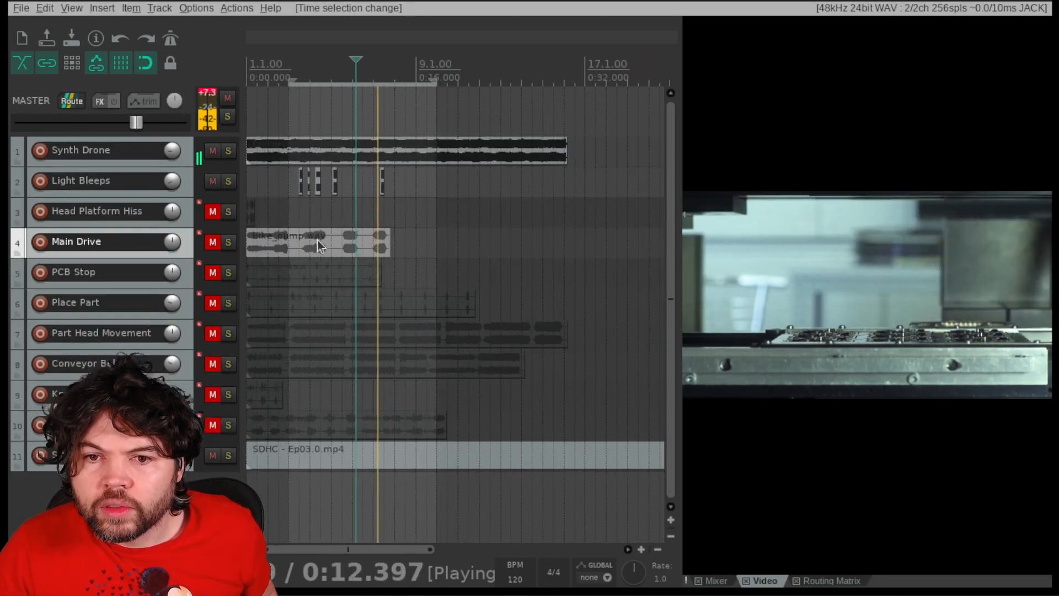
left_click(263, 236)
scroll(279, 235, "up", 5)
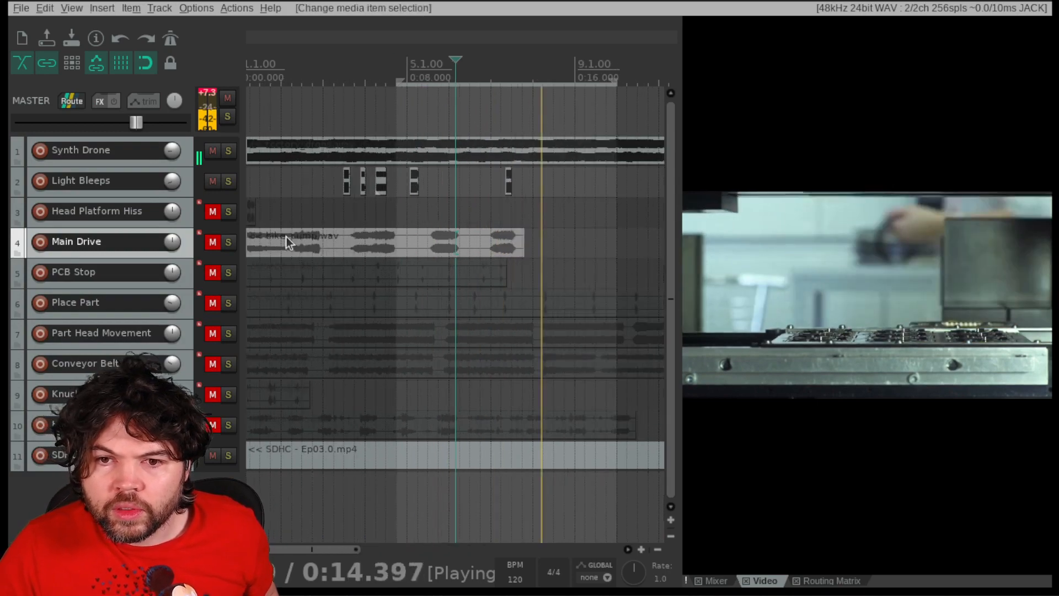
left_click_drag(317, 243, 716, 216)
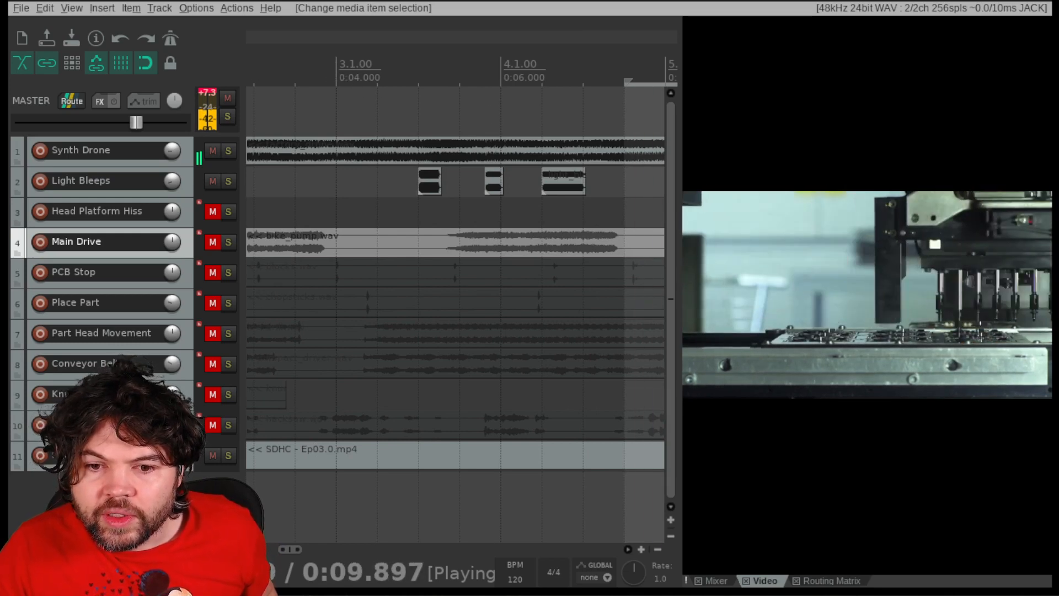
key("space")
left_click(337, 62)
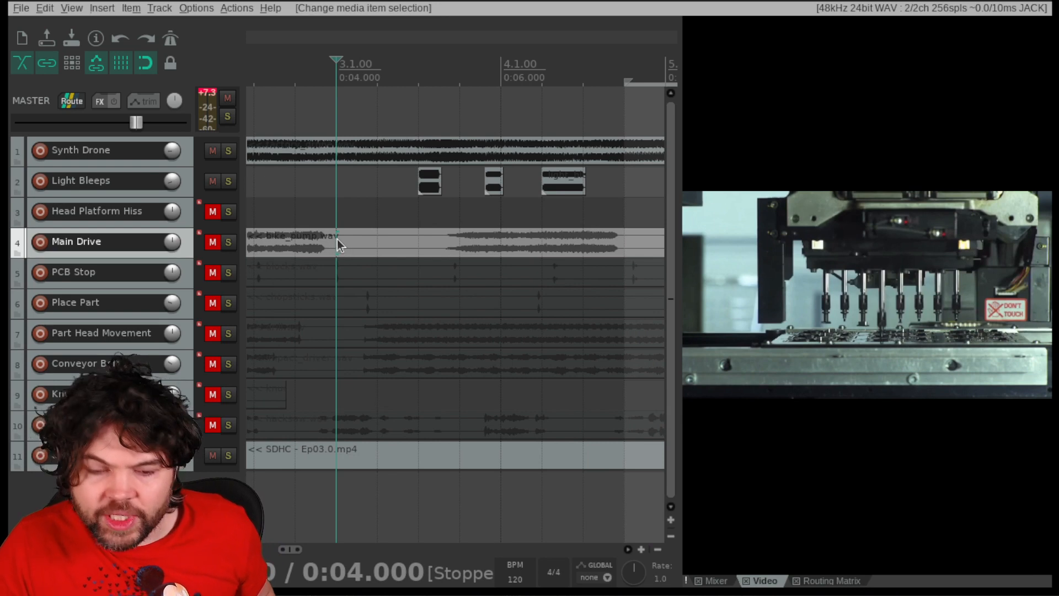
key("s")
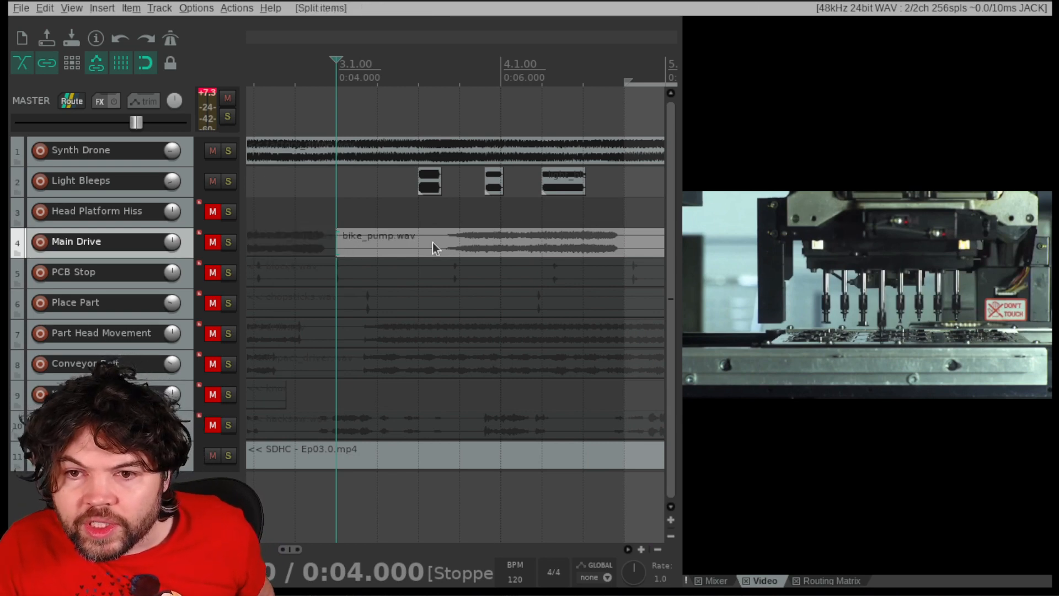
Split the bike_pump clip again at 0:05.203, before the second pump sound, and delete the silent piece between the two splits
left_click(438, 61)
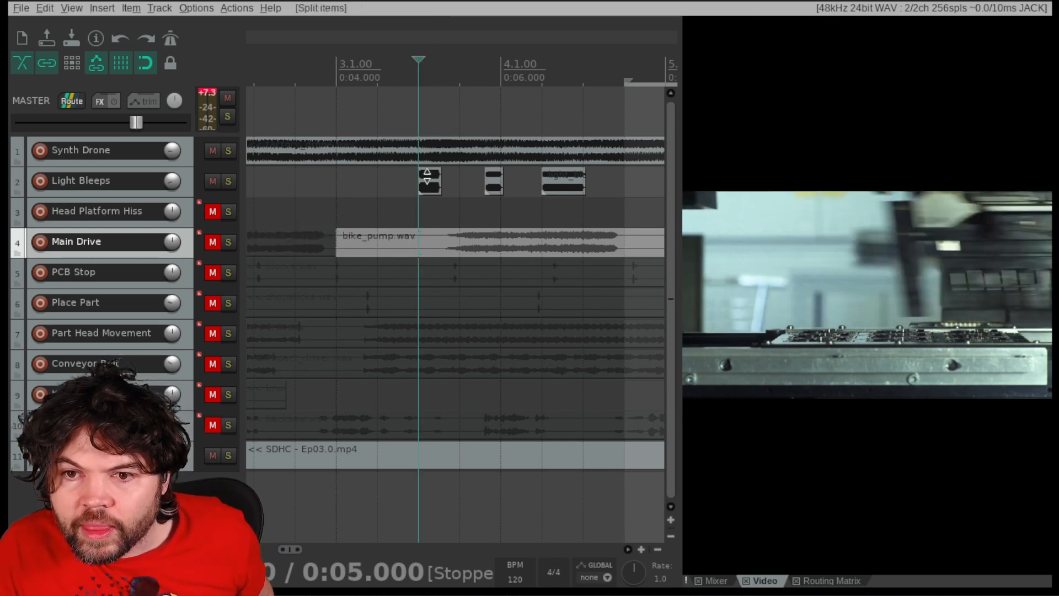
scroll(441, 255, "up", 2)
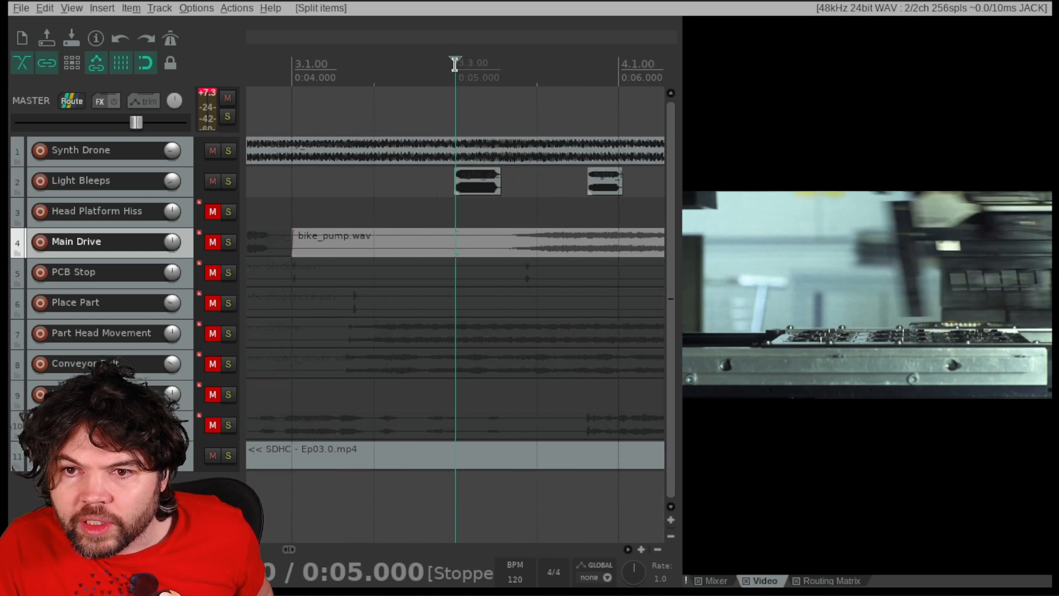
left_click_drag(500, 63, 489, 62)
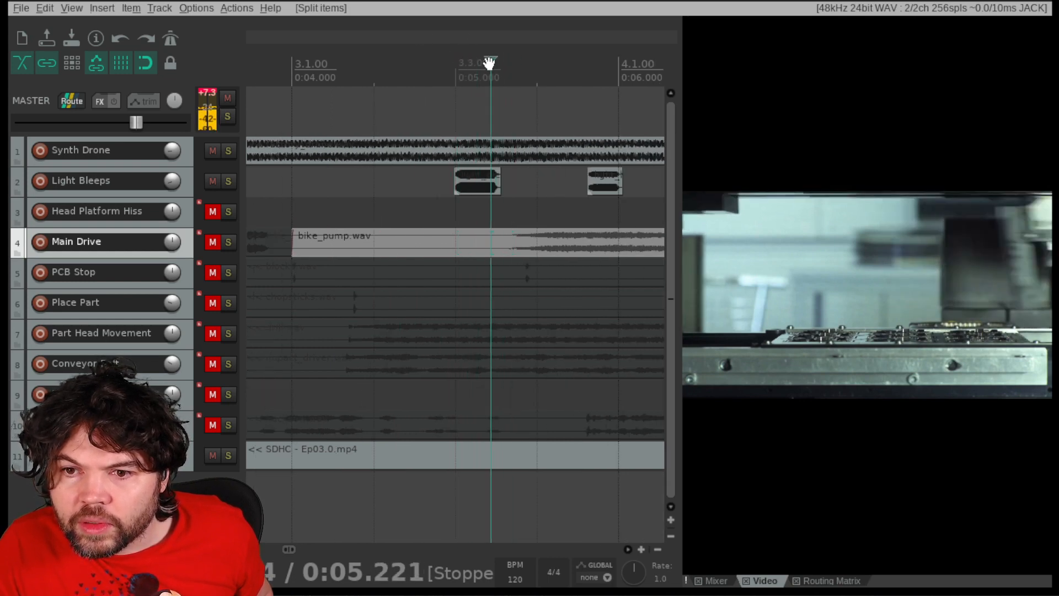
key("s")
left_click(415, 239)
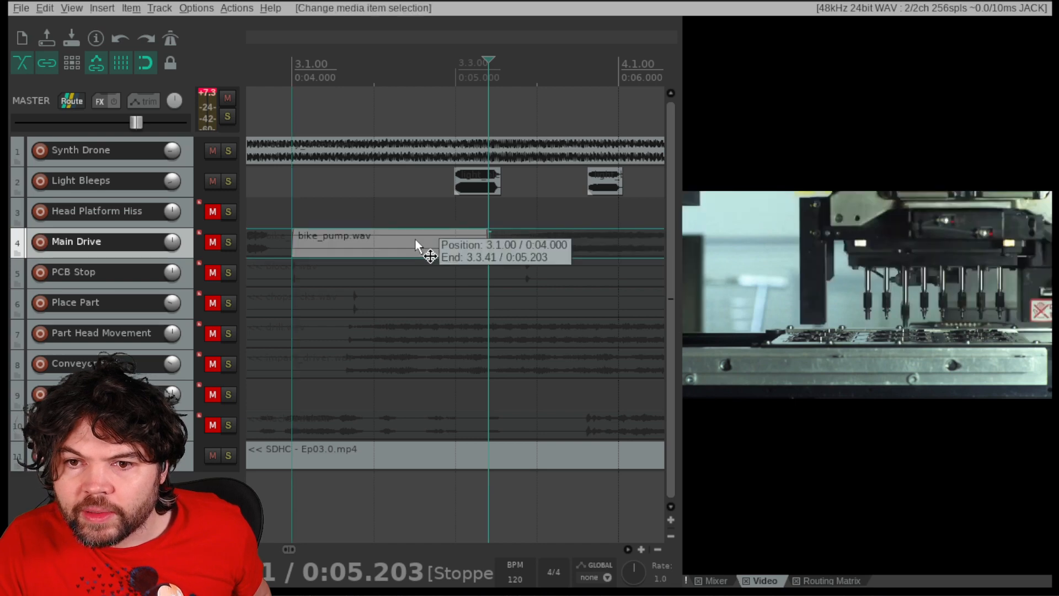
key("Delete")
Unmute the Main Drive track and play it with the video from 0:09.000 to review the remaining pump sounds
left_click_drag(374, 59, 408, 60)
left_click_drag(354, 237, 180, 259)
left_click_drag(570, 256, 161, 257)
left_click_drag(536, 259, 241, 257)
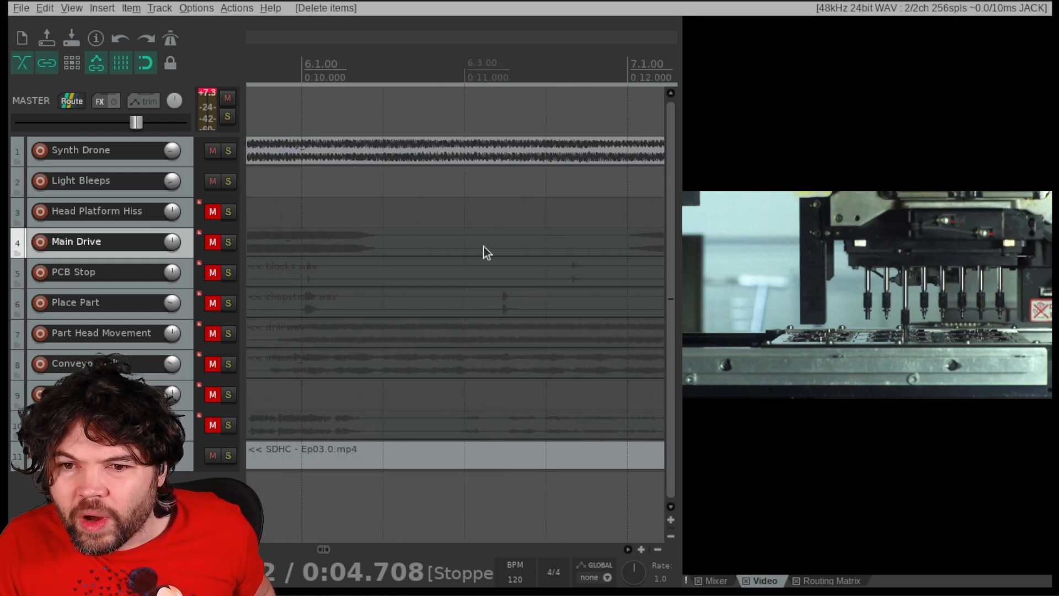
scroll(493, 237, "down", 3)
scroll(493, 243, "down", 4)
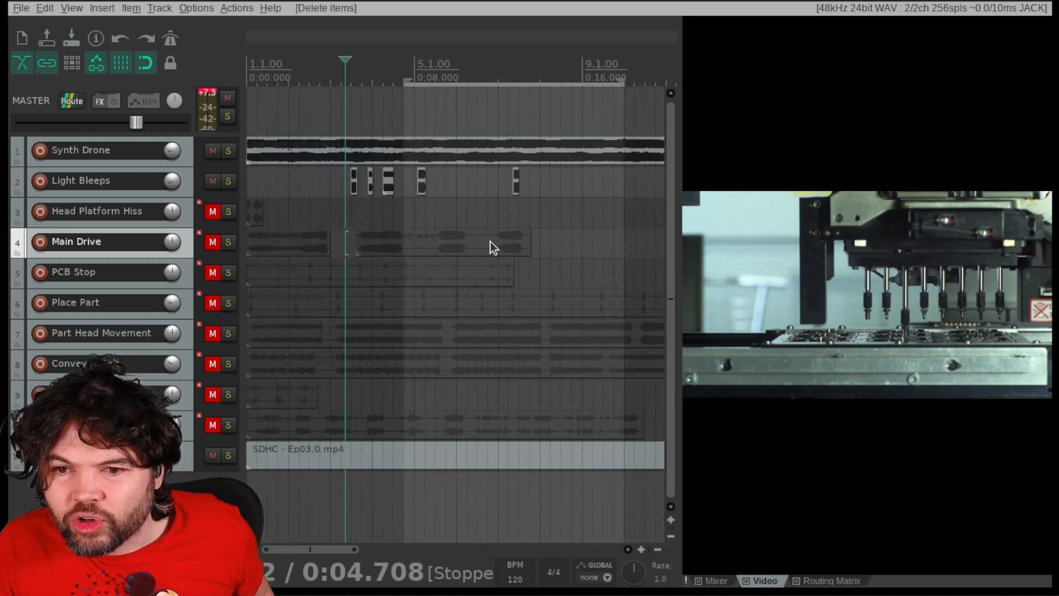
scroll(456, 241, "up", 4)
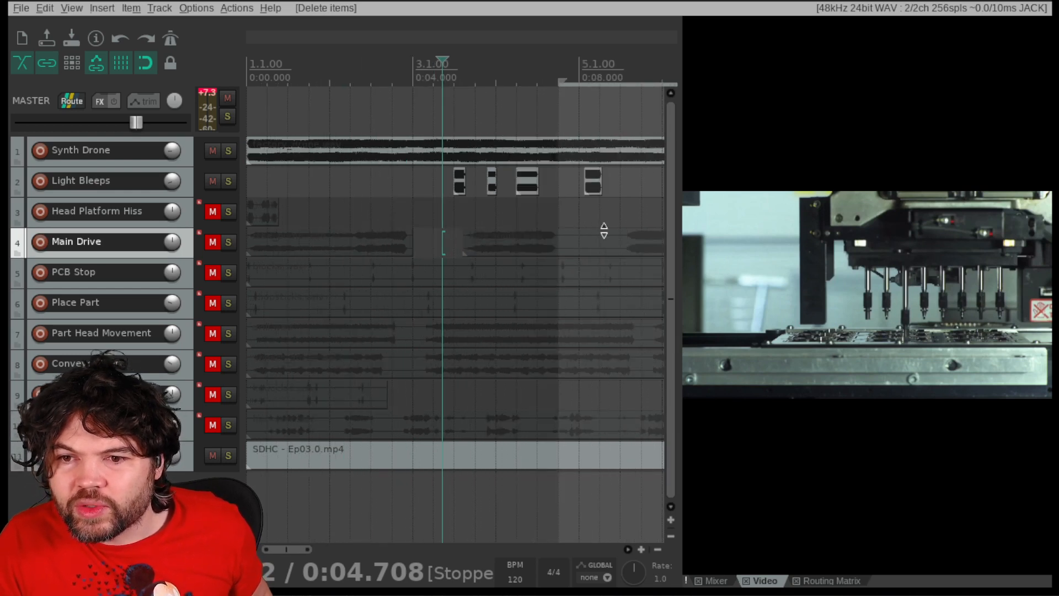
left_click(603, 230)
left_click(568, 220)
left_click(618, 65)
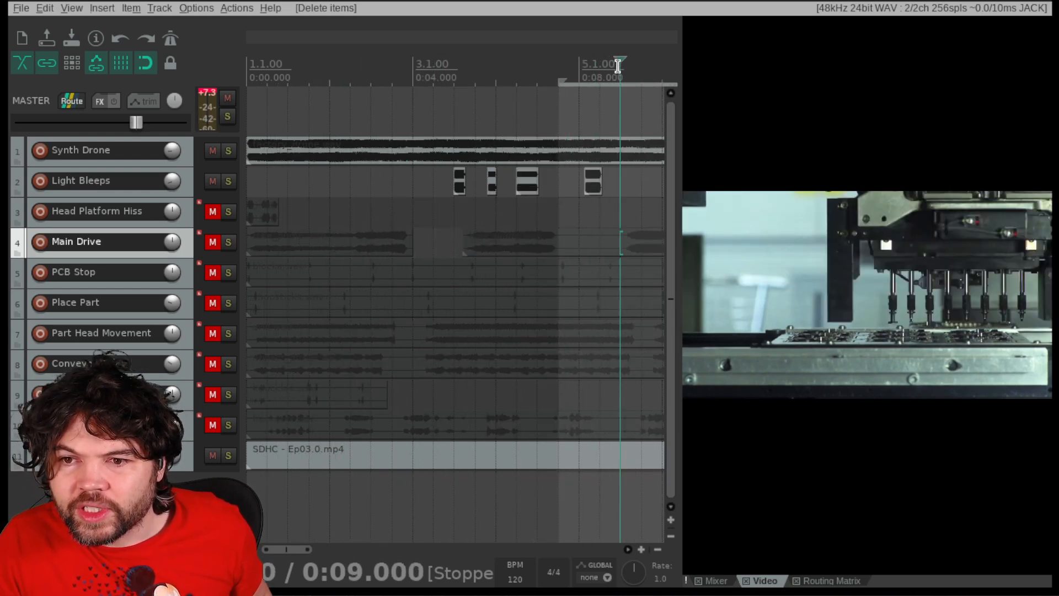
left_click(213, 243)
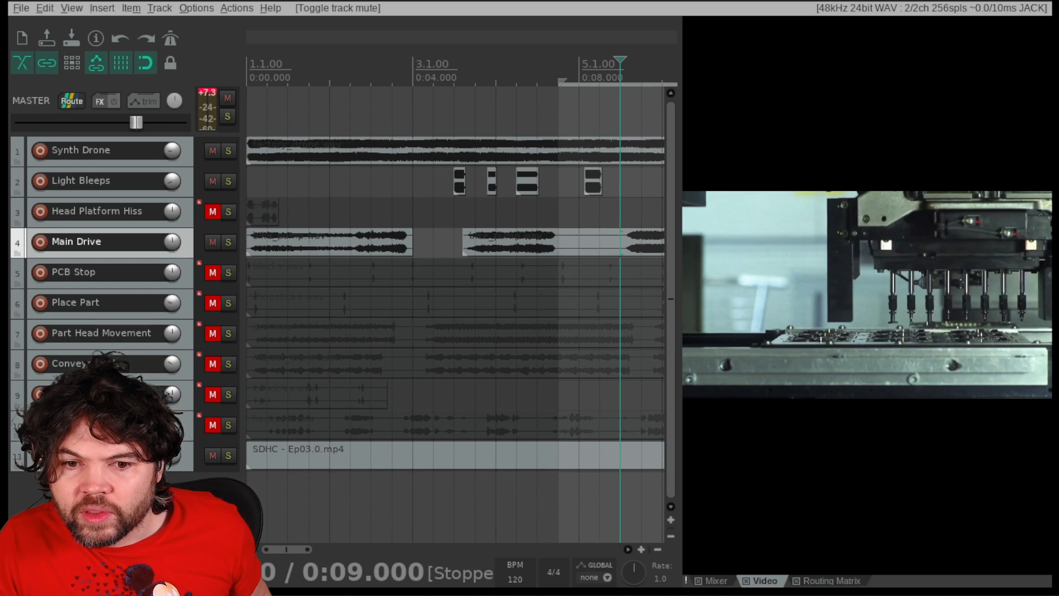
key("space")
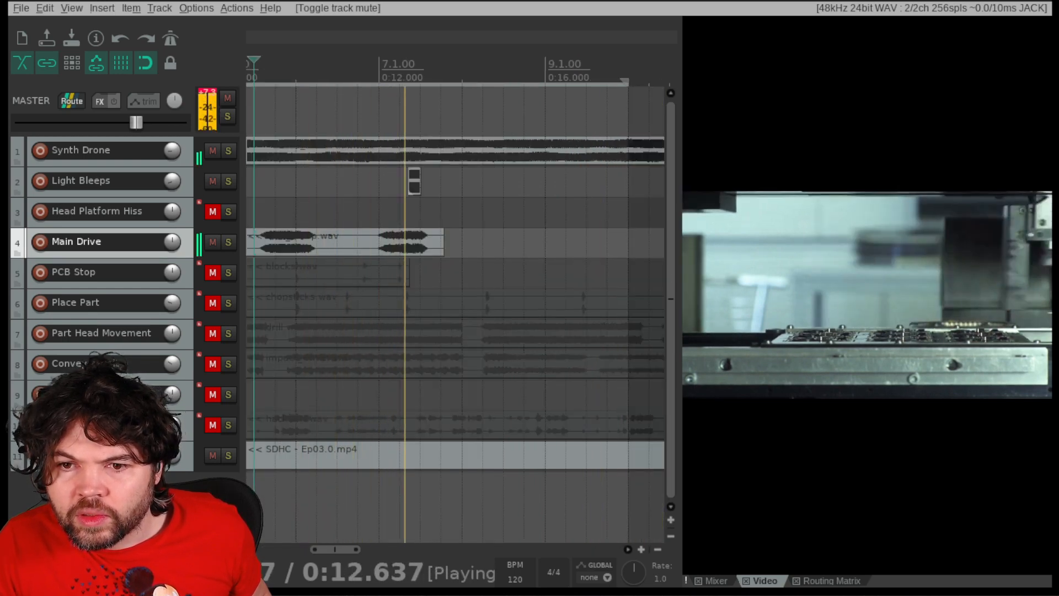
key("space")
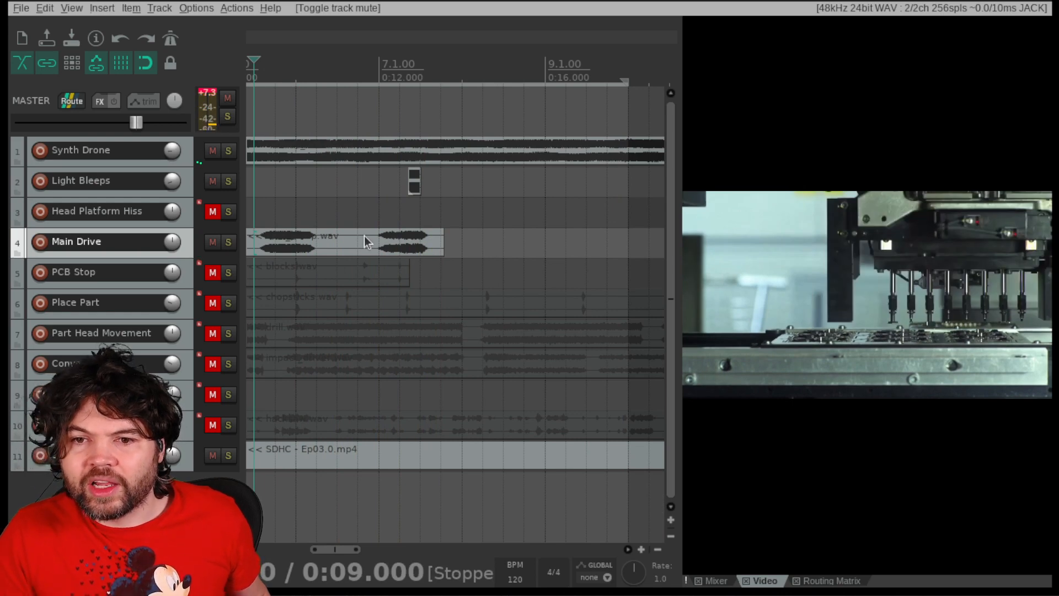
Split the bike_pump clip at 0:11.500, before its last pump sound, and move the preceding piece to about 0:20 on the Main Drive track
left_click(359, 61)
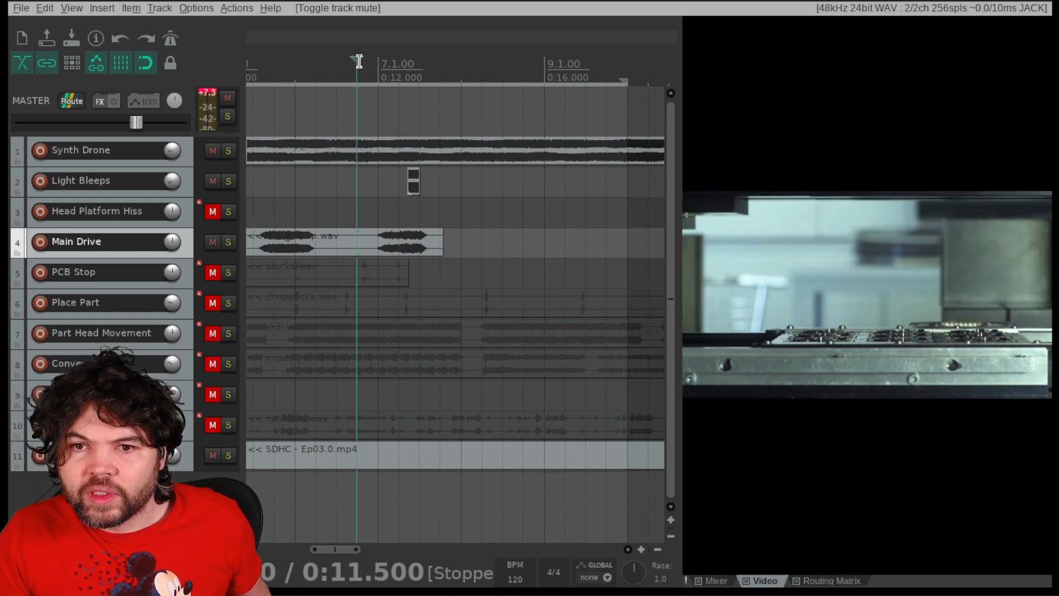
left_click(356, 248)
key("s")
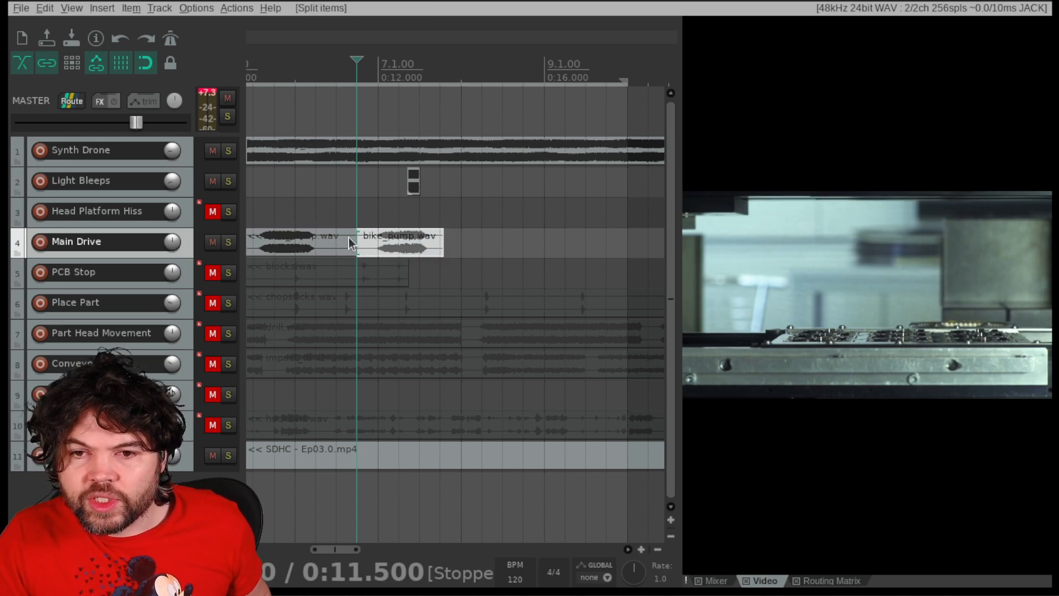
scroll(349, 238, "down", 5)
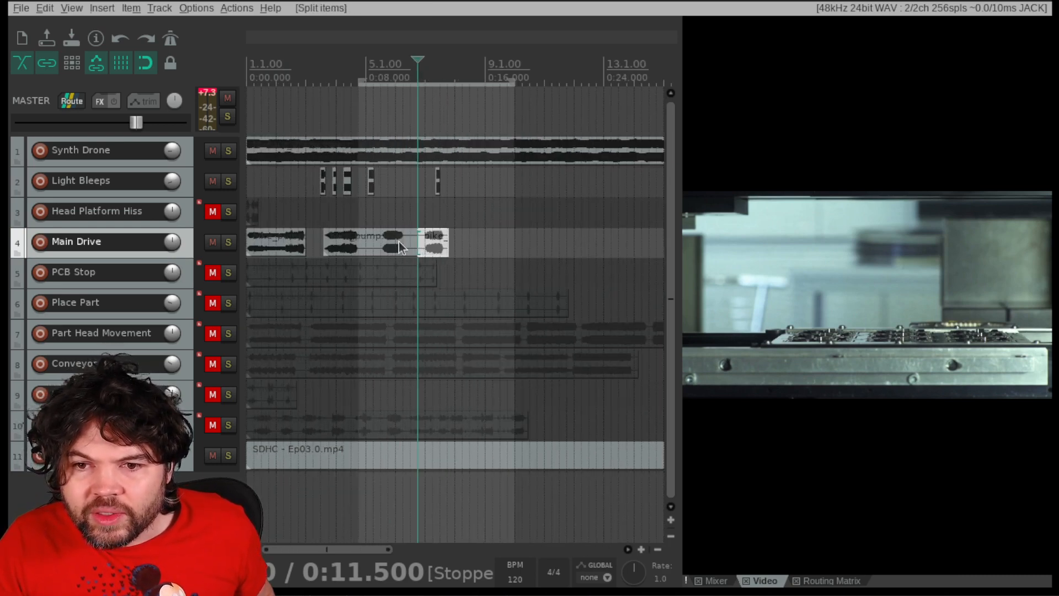
left_click_drag(387, 242, 613, 256)
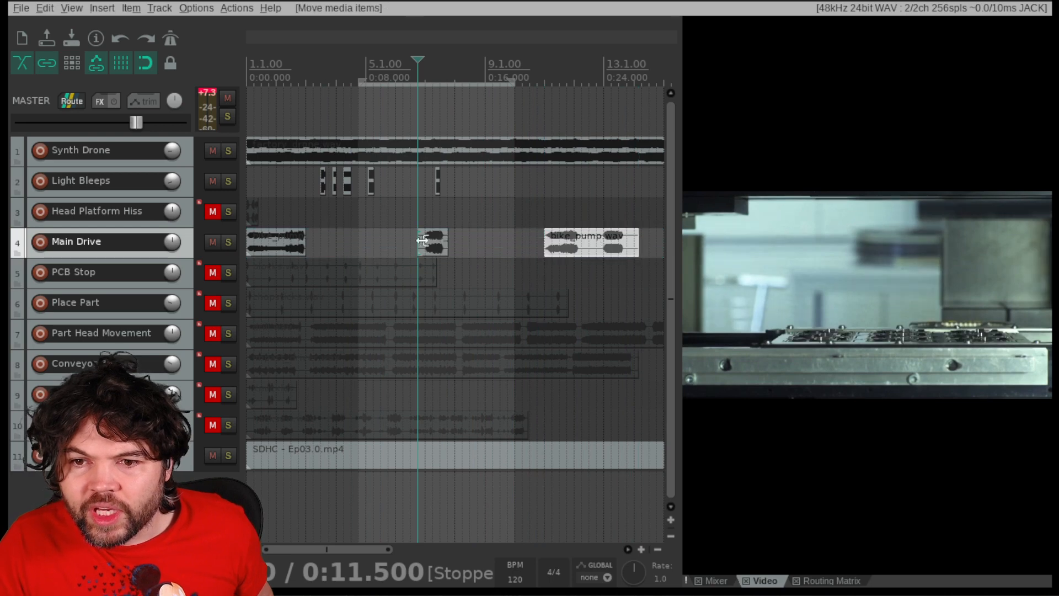
Play the video from 0:07.289 and scrub back to 0:07.520 to examine when the machine head moves
scroll(432, 247, "up", 6)
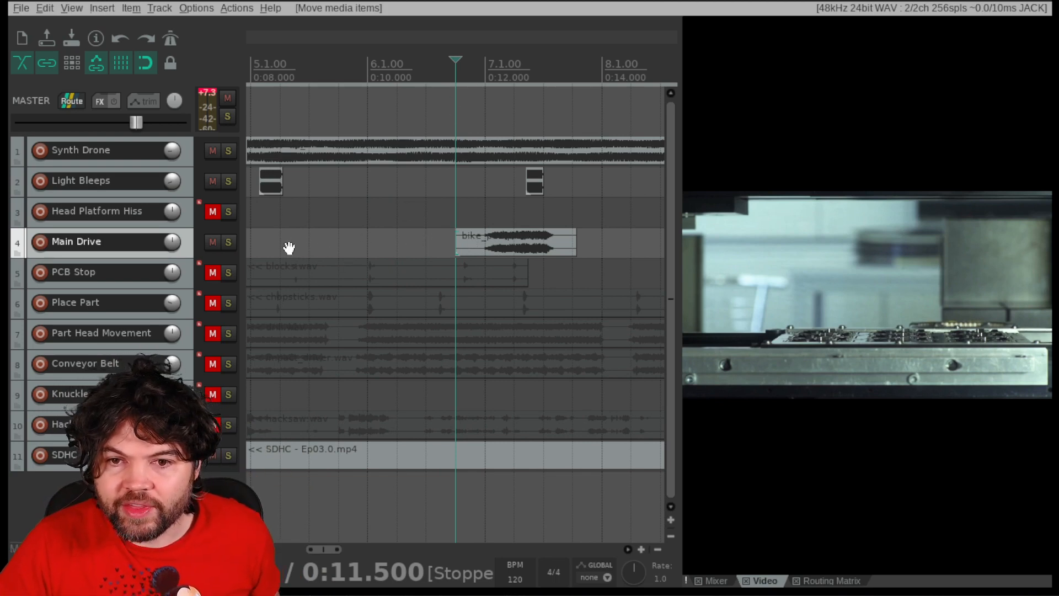
left_click_drag(289, 249, 514, 249)
scroll(495, 249, "up", 2)
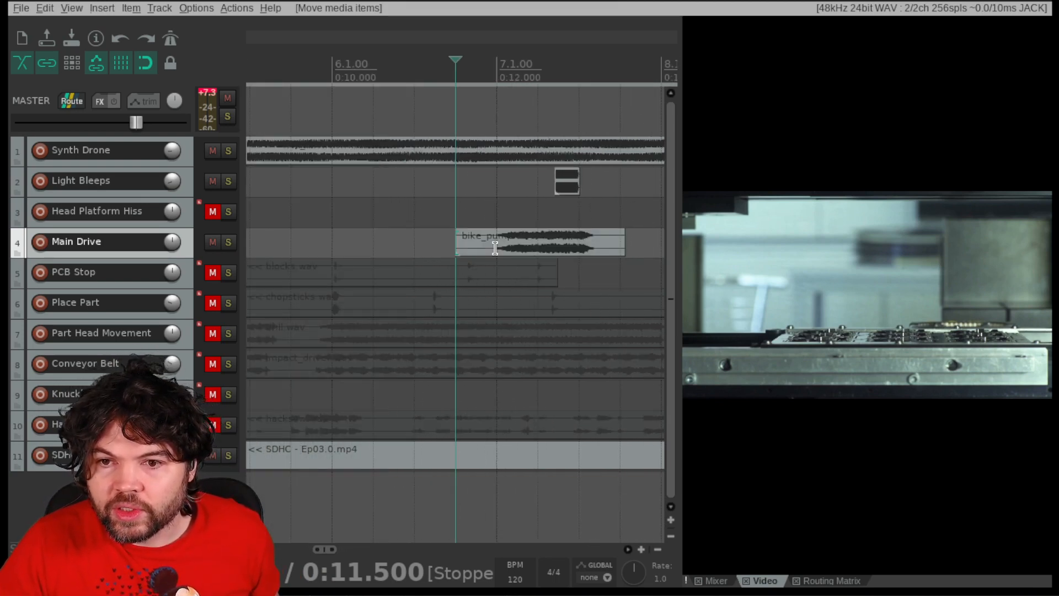
scroll(488, 246, "up", 3)
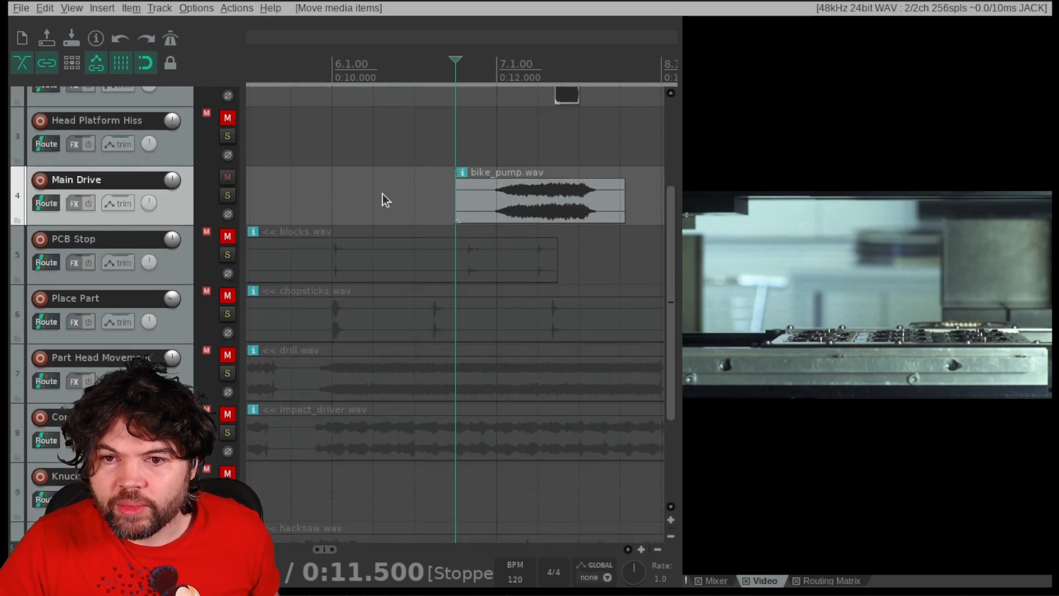
left_click_drag(381, 198, 553, 323)
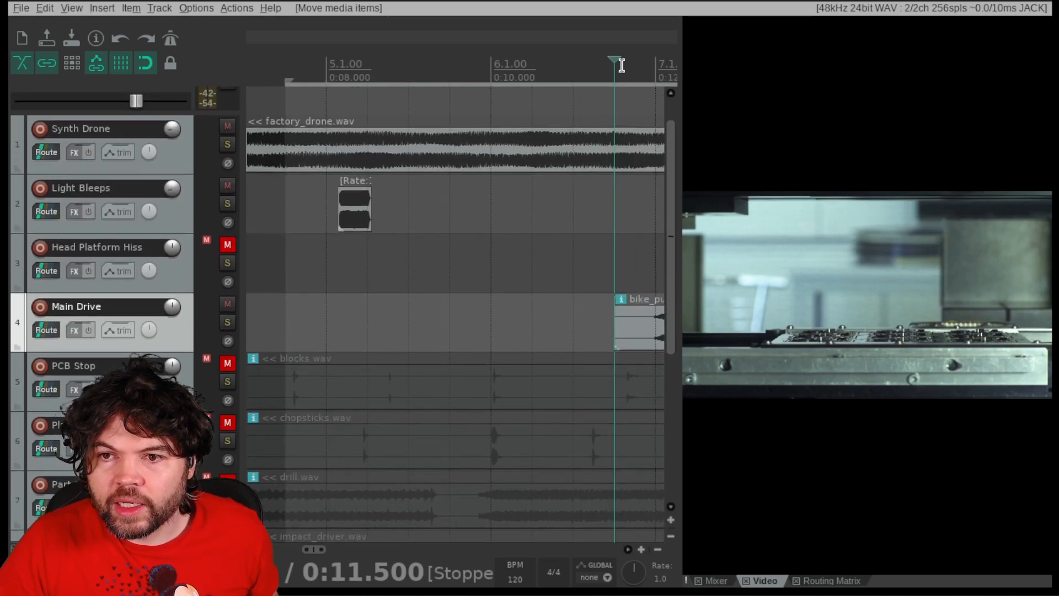
left_click_drag(617, 59, 269, 74)
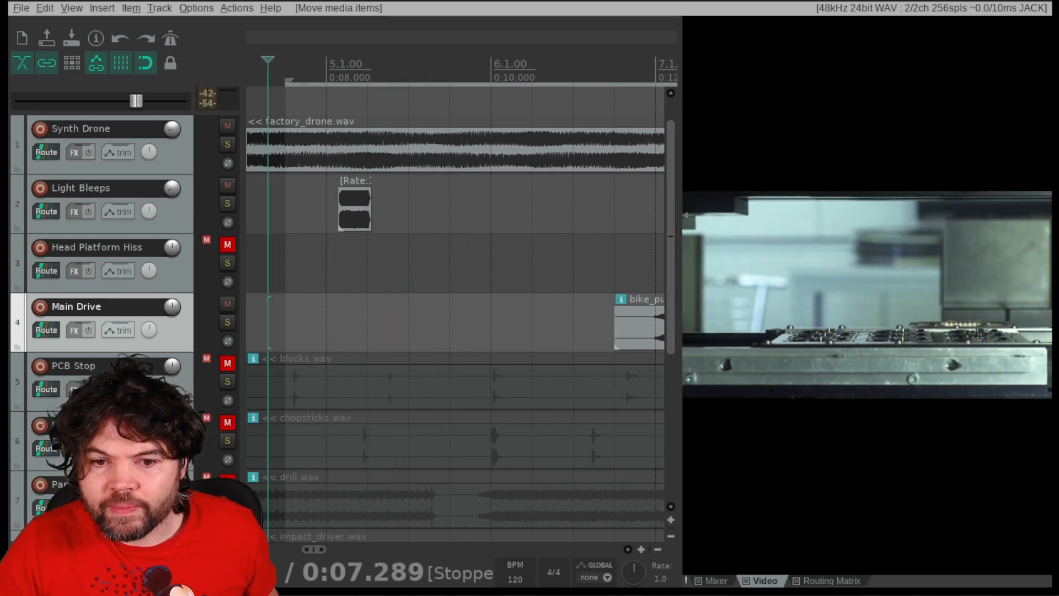
key("space")
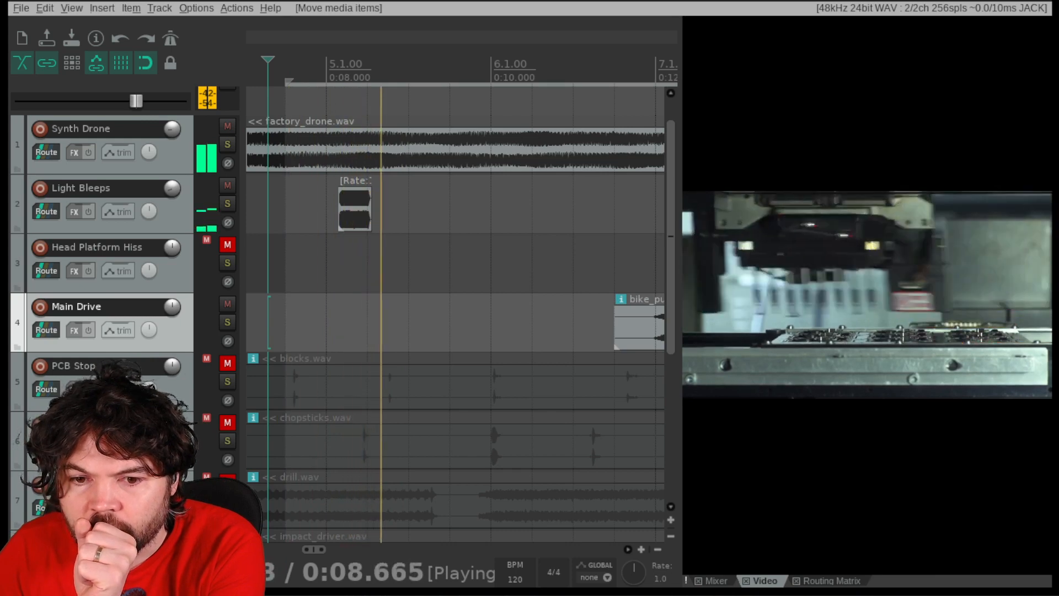
key("ctrl+space")
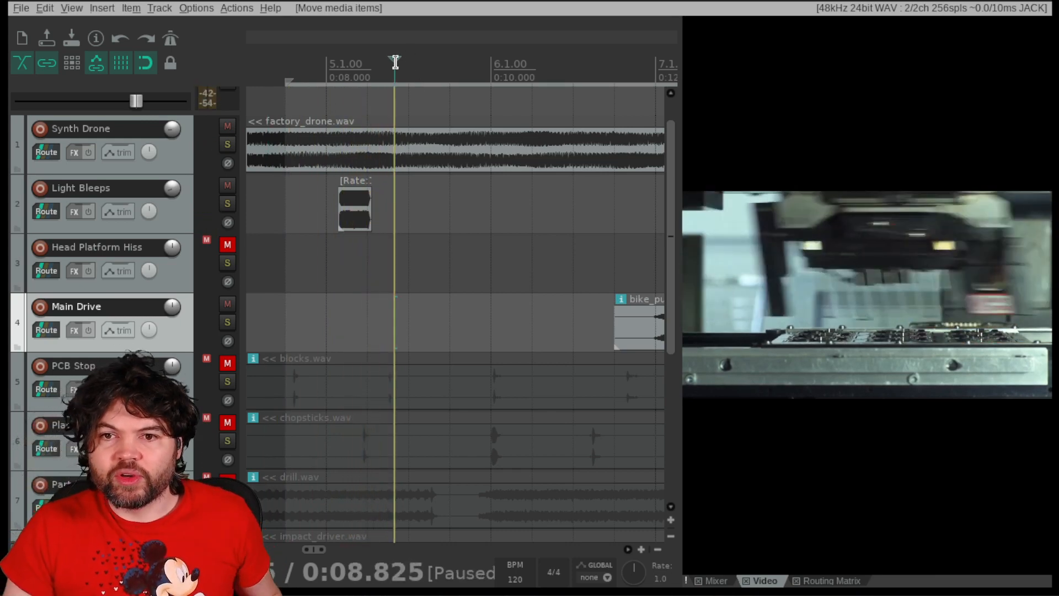
left_click_drag(395, 62, 288, 68)
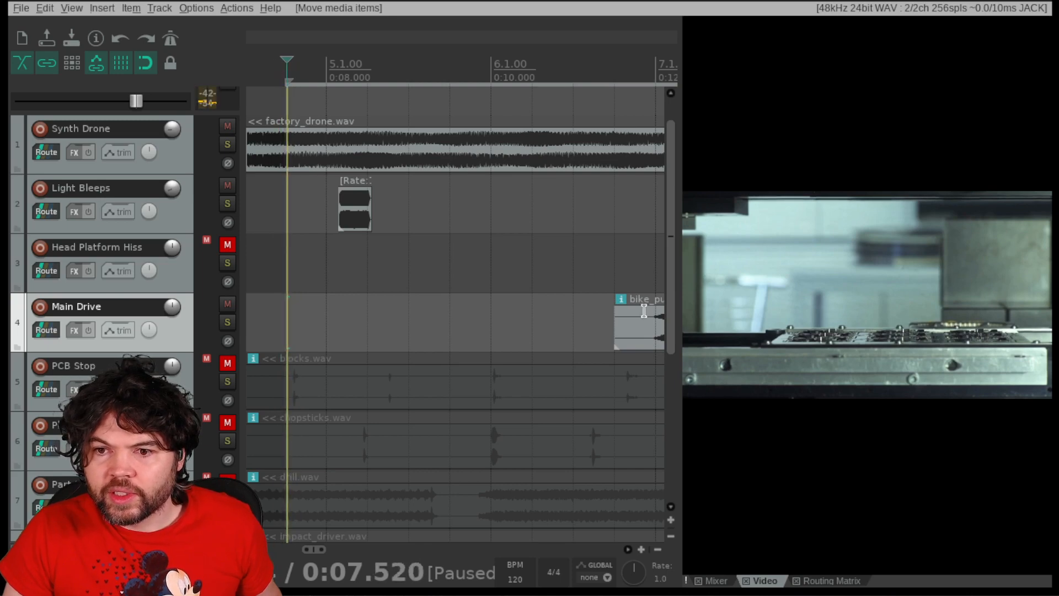
Move the last bike_pump clip to 0:08.000 and split it at 0:08.500, where its pump sound begins
left_click_drag(644, 311, 348, 341)
left_click(366, 70)
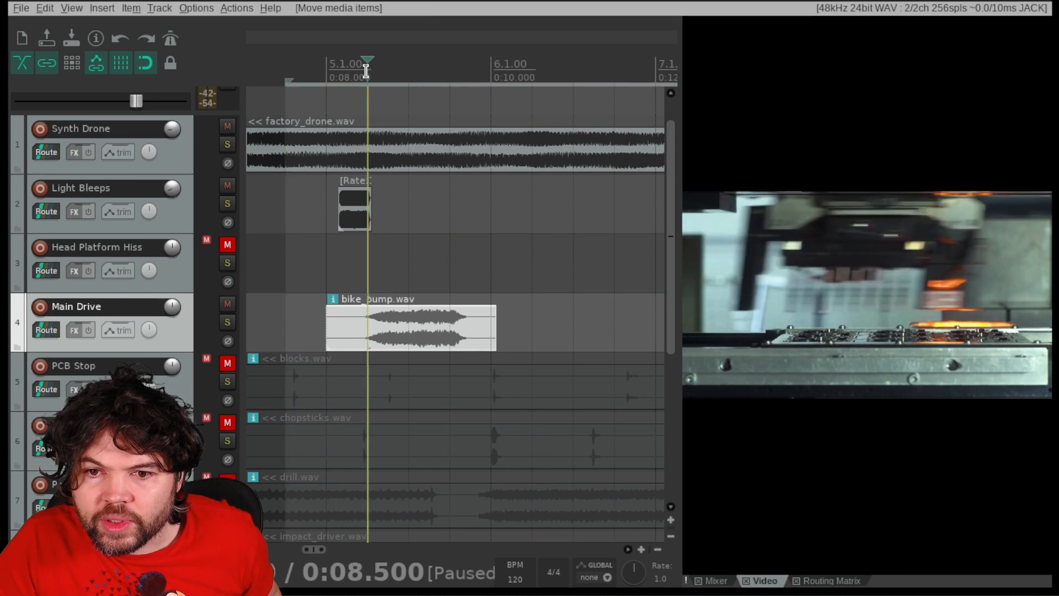
left_click(410, 333)
key("s")
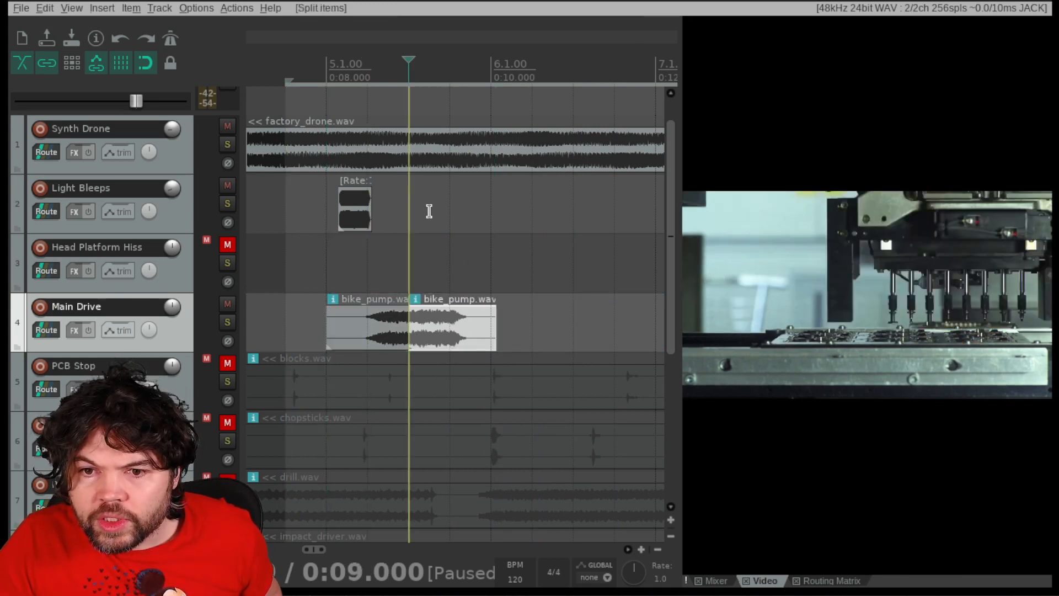
left_click(367, 329)
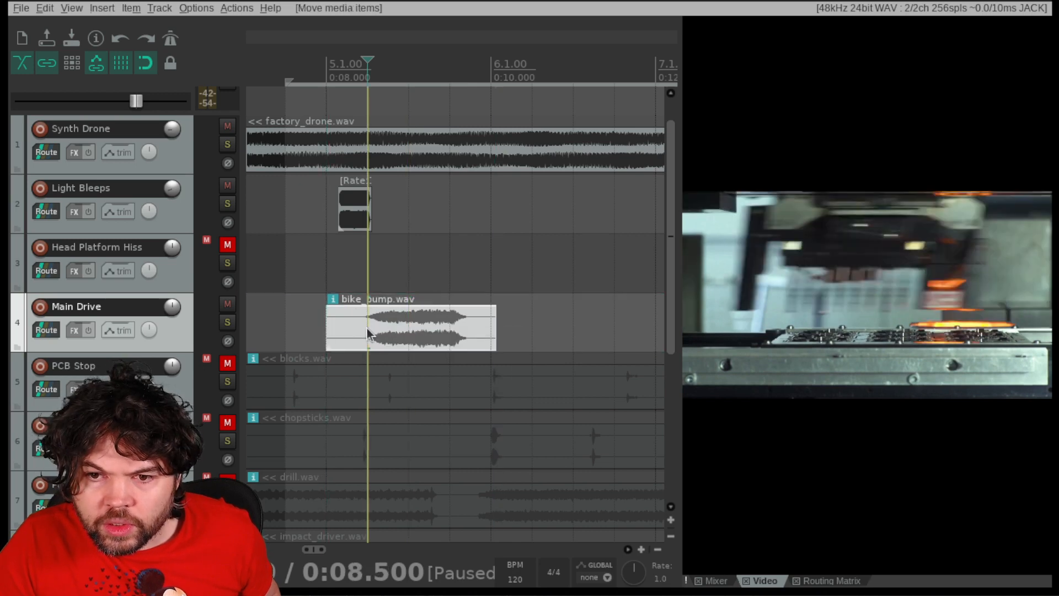
key("s")
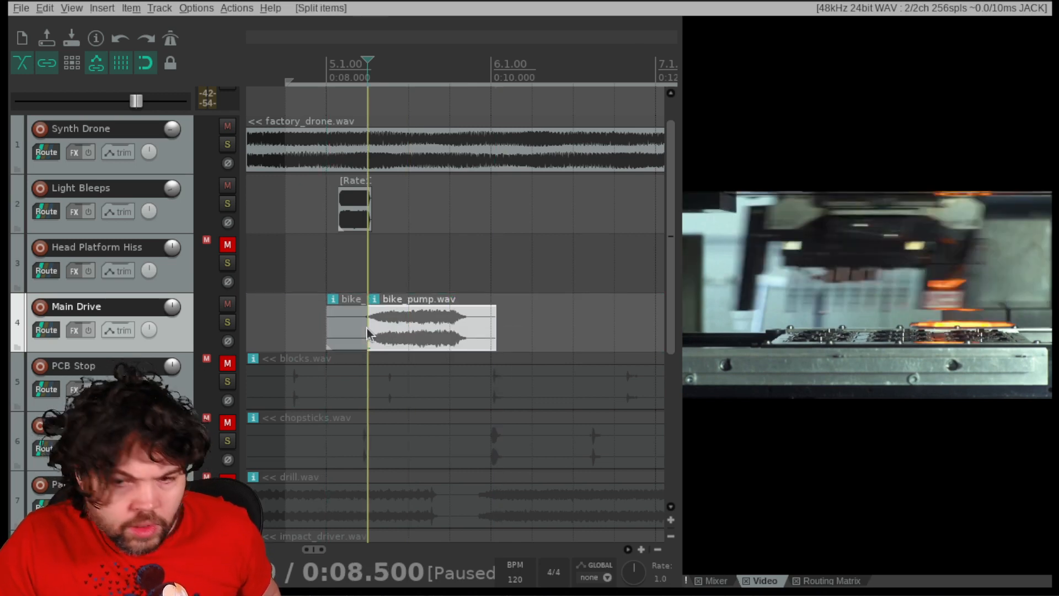
left_click(466, 328)
left_click(472, 326, "shift")
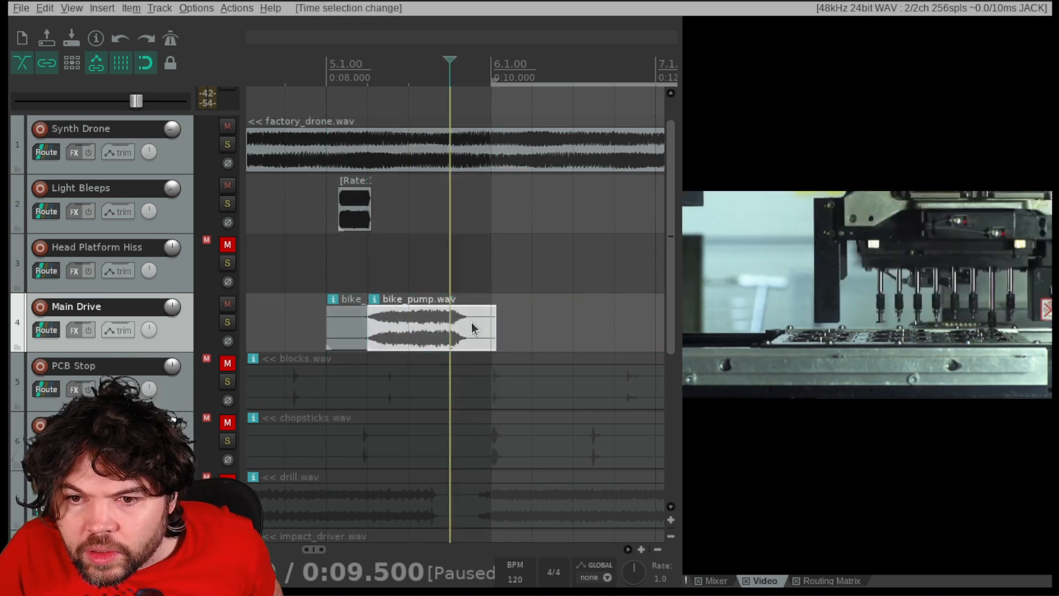
left_click(481, 315)
key("ctrl+z")
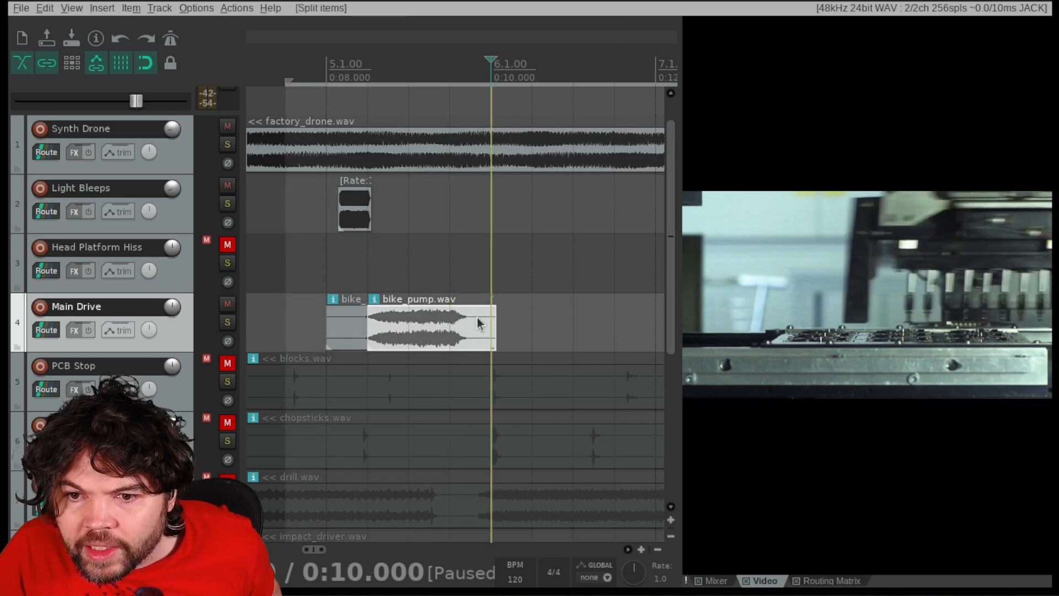
Delete the silent piece before 0:08.500 and trim the end of the remaining bike_pump clip to 0:10.000
left_click(357, 323)
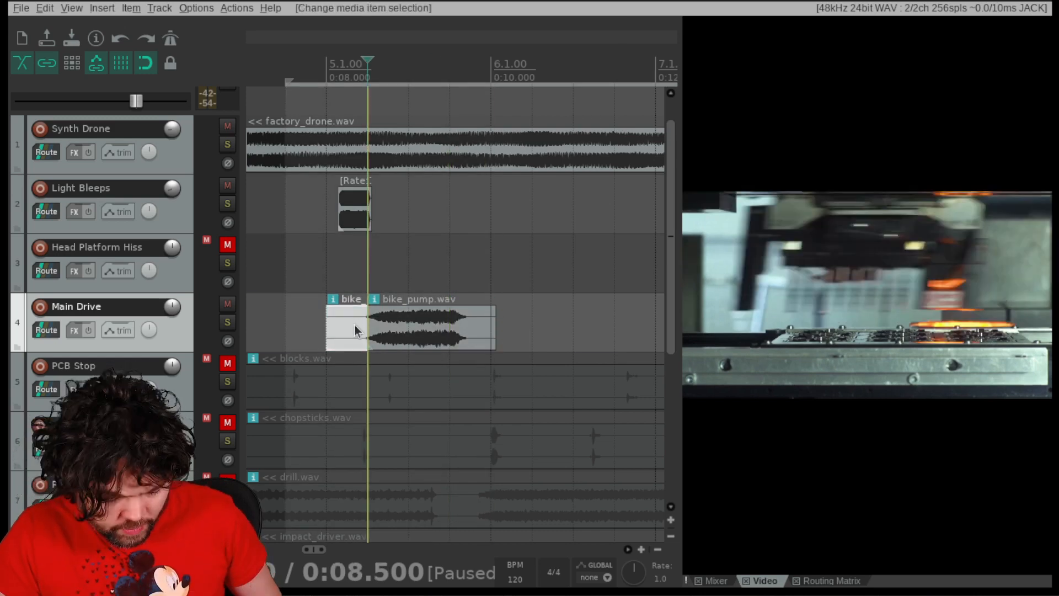
key("Delete")
left_click_drag(495, 327, 491, 326)
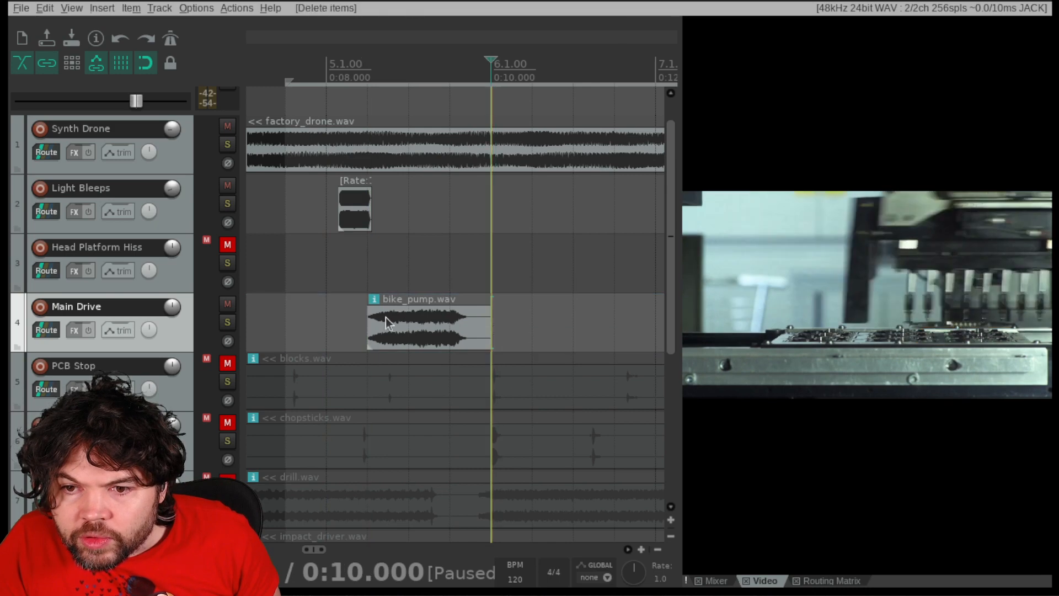
Add a short fade-in to the bike_pump clip and trim its end back to where the pump sound stops
left_click_drag(374, 310, 384, 310)
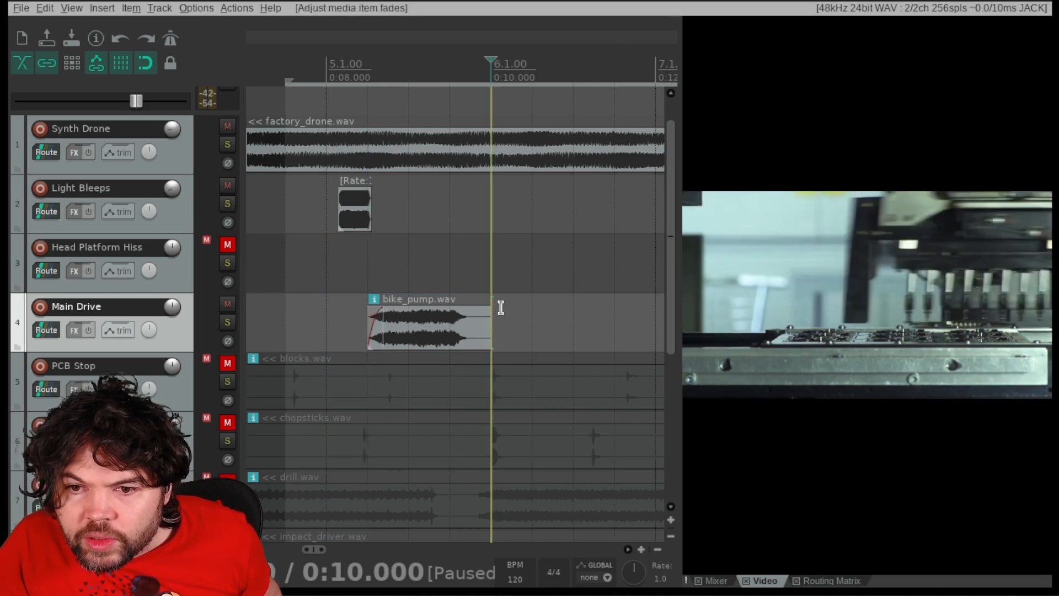
left_click_drag(486, 322, 467, 322)
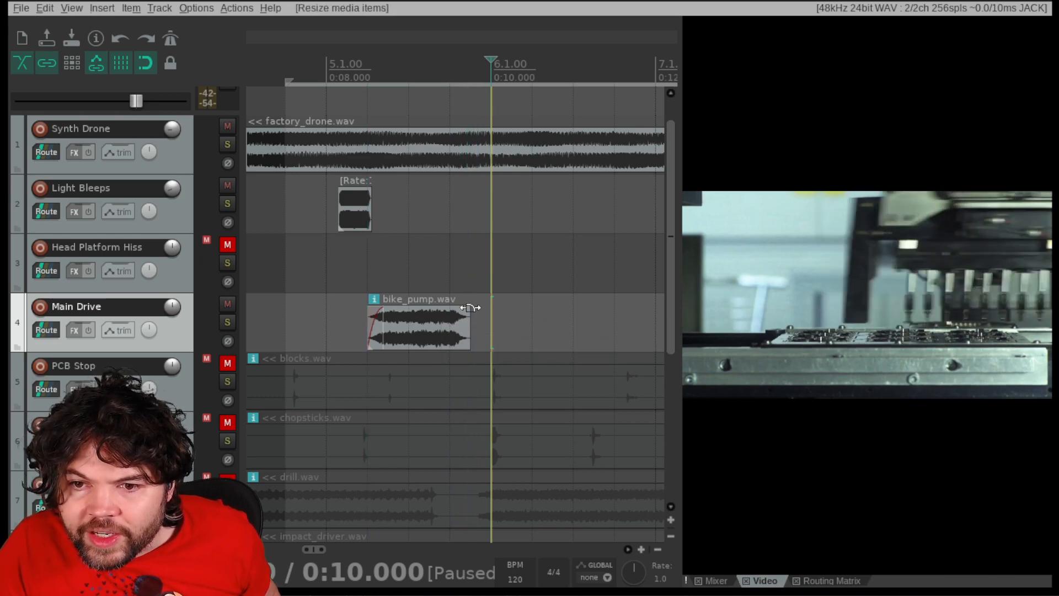
Move the faded bike_pump clip to start at about 0:07.500 and time-stretch its end to 0:08.700, matching the head movement
left_click_drag(430, 320, 375, 335)
left_click_drag(285, 67, 331, 67)
mouse_move(360, 71)
left_mouse_down()
mouse_move(400, 76)
mouse_move(292, 81)
mouse_move(298, 59)
mouse_move(383, 59)
left_mouse_up()
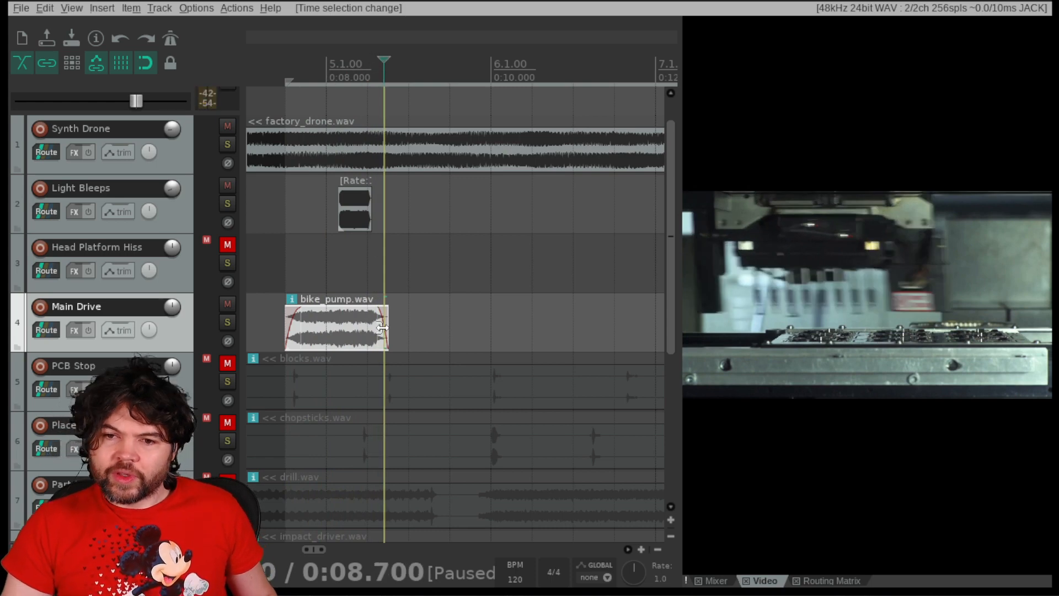
scroll(389, 329, "up", 2)
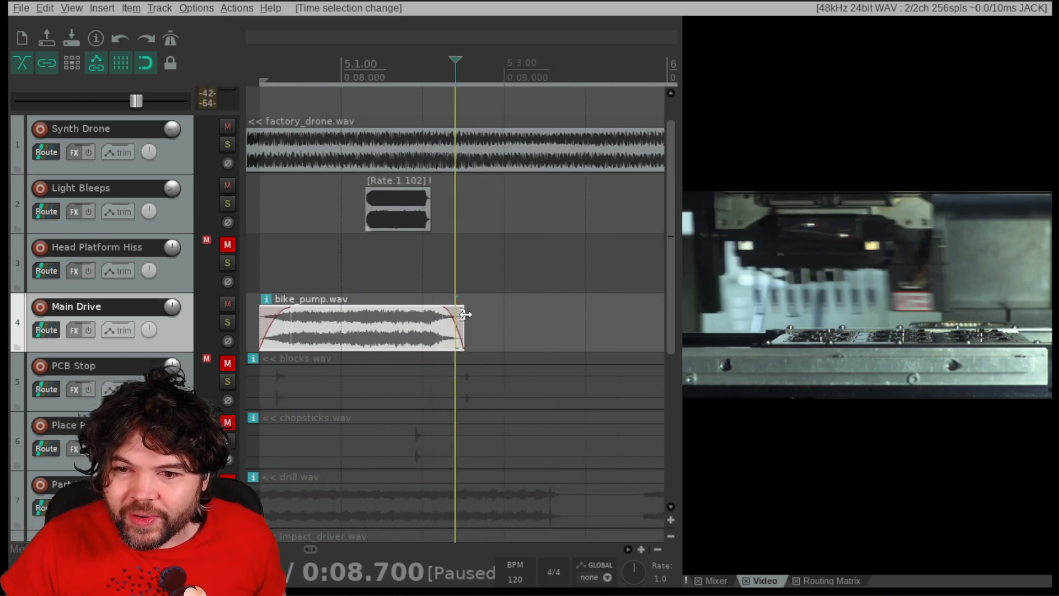
left_click_drag(465, 315, 456, 316)
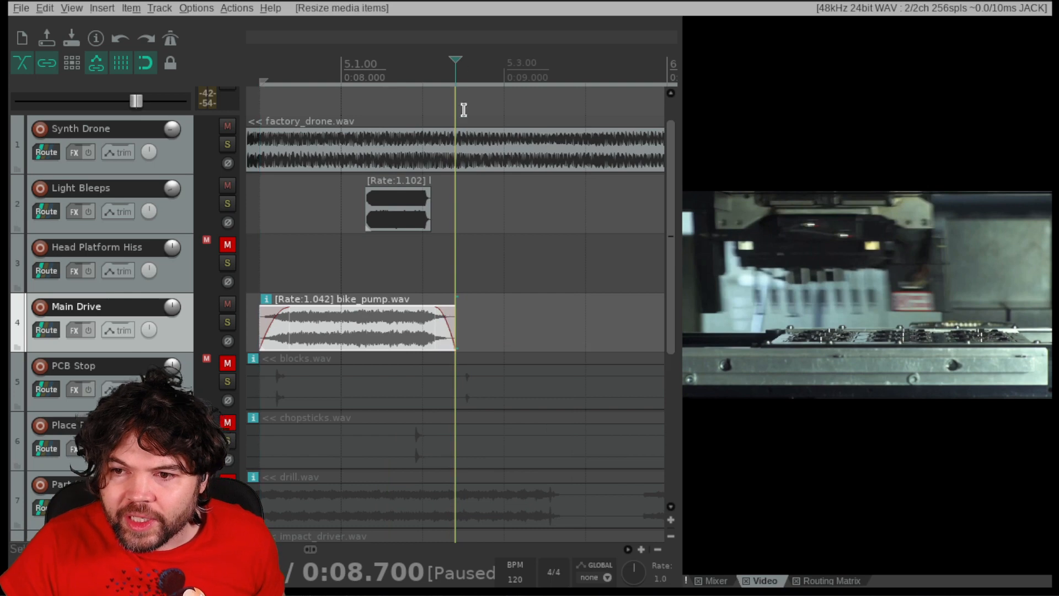
Duplicate the stretched bike_pump clip directly after itself on the Main Drive track, for the next head movement
left_click_drag(457, 59, 508, 59)
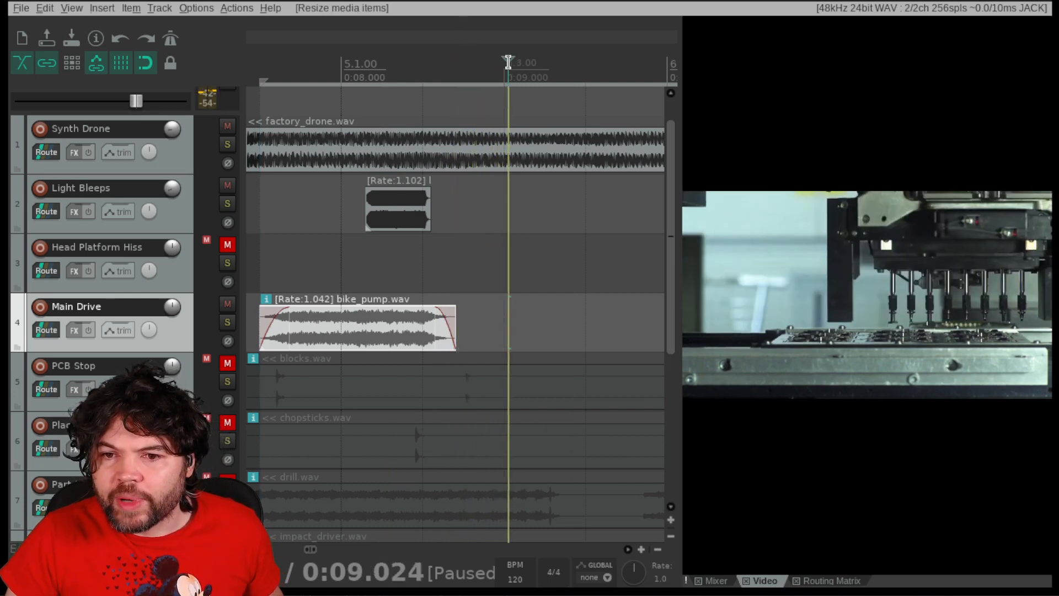
left_click(361, 326)
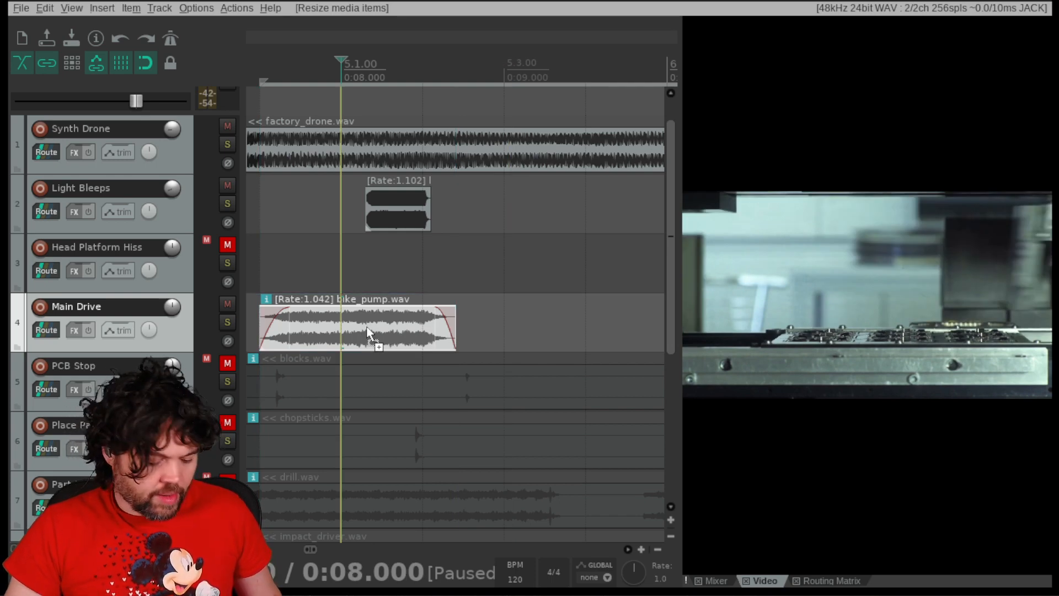
key("ctrl+d")
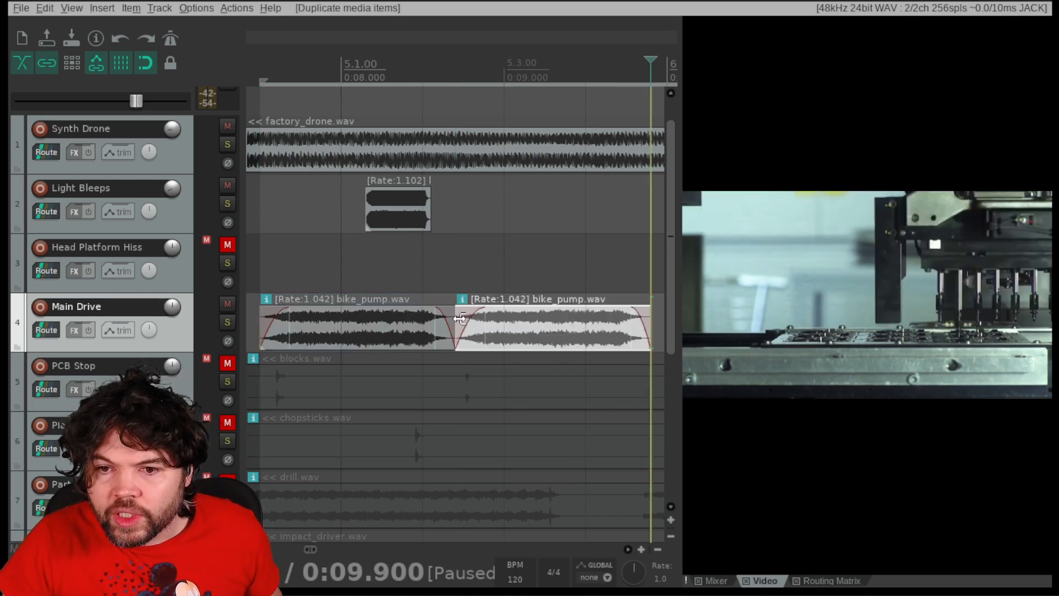
Trim the end of the duplicated bike_pump clip on the Main Drive track back to about 0:09.100
left_click_drag(460, 318, 495, 320)
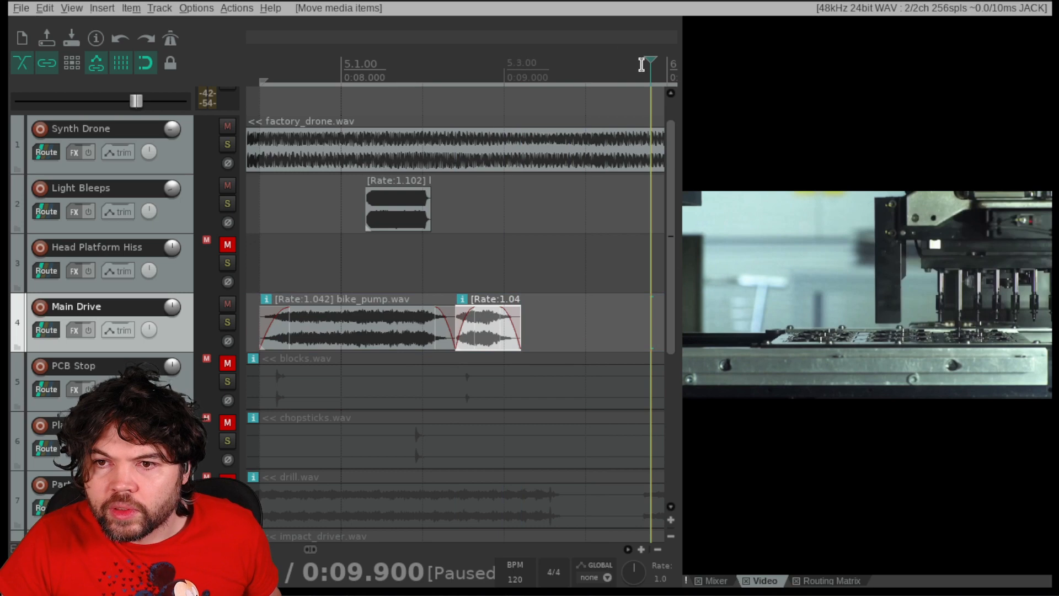
left_click_drag(653, 61, 547, 59)
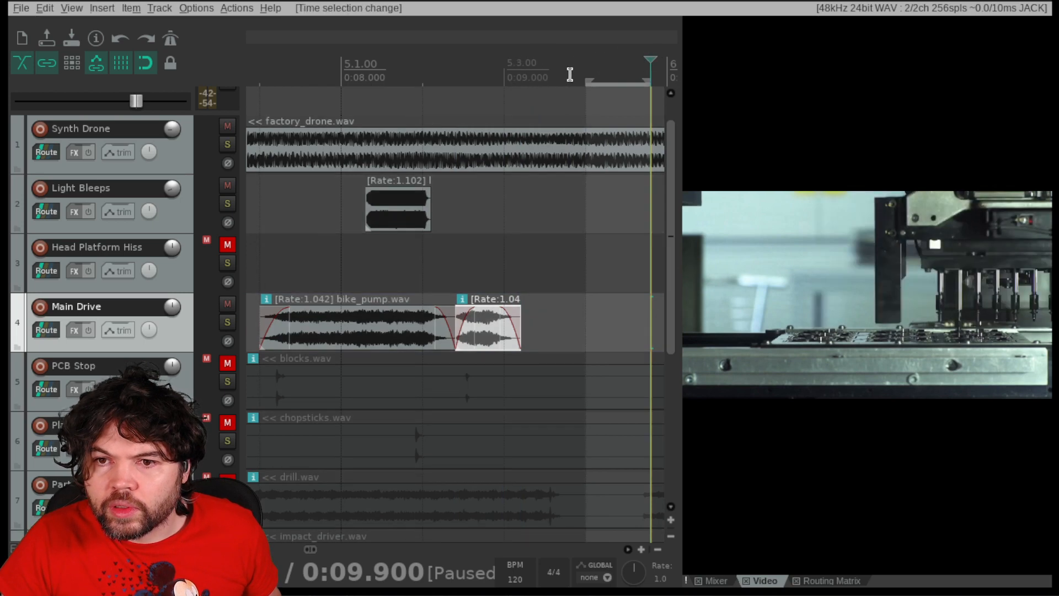
key("ctrl+z")
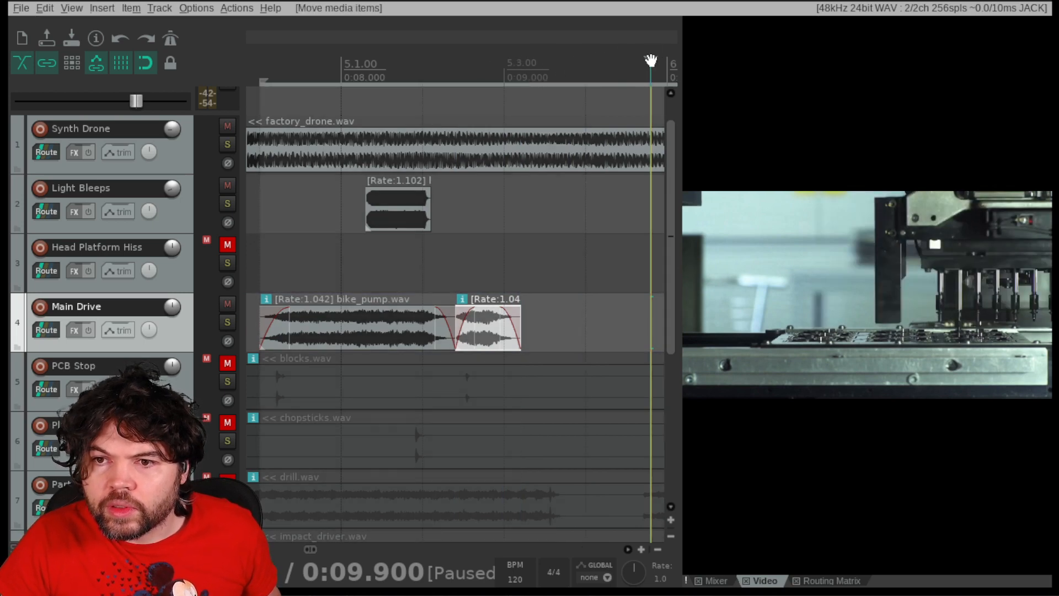
Play the Main Drive clips against the video from 0:07.480 to check their sync with the head movement
left_click_drag(651, 59, 257, 60)
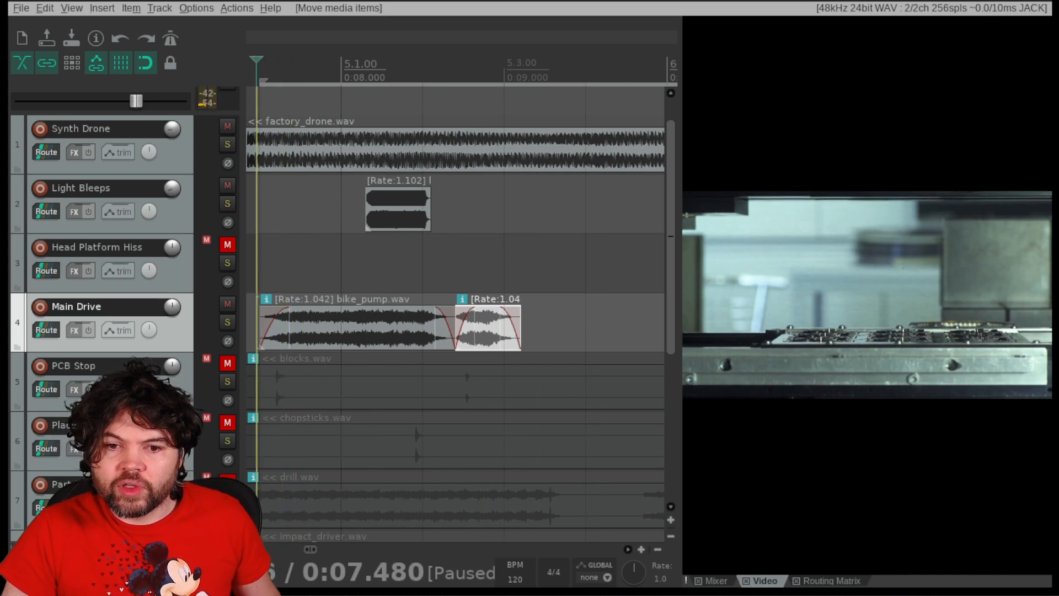
key("space")
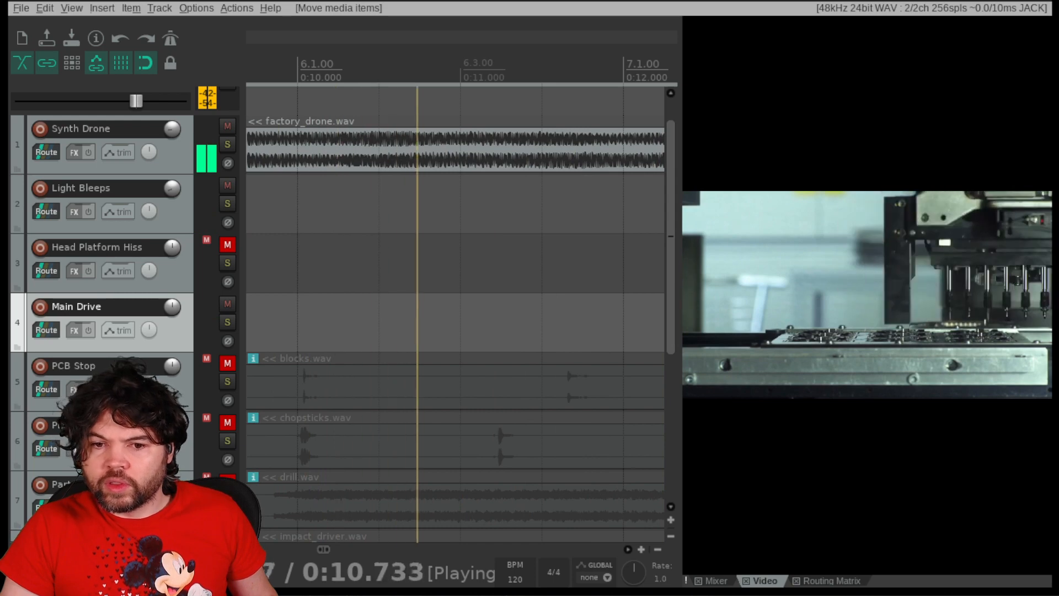
key("space")
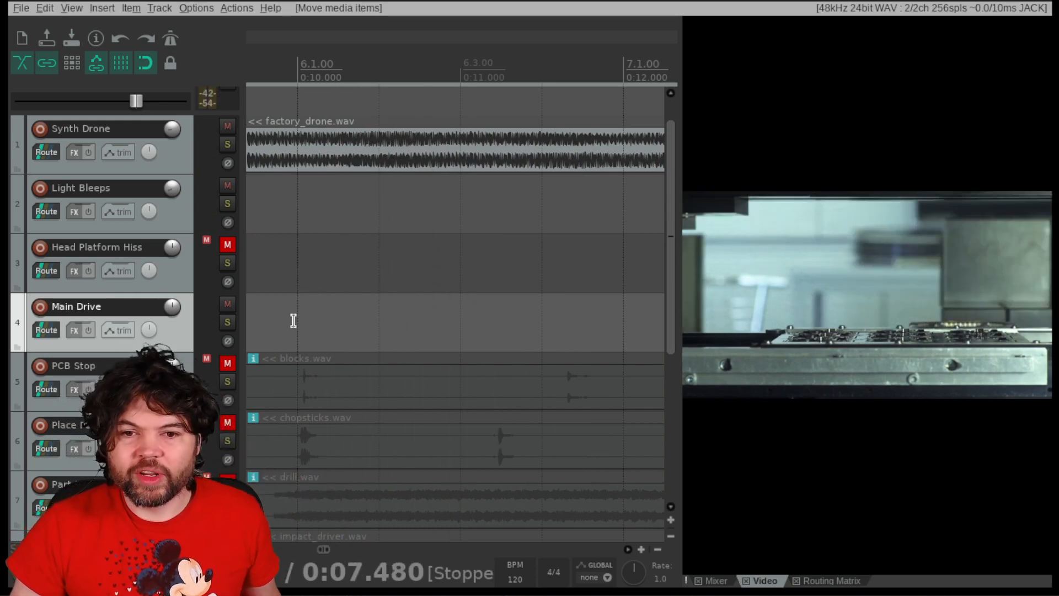
Time-stretch the second bike_pump clip to end at about 0:09.200, where the head stops, and shorten the fade-outs of both Main Drive clips
left_click(296, 312)
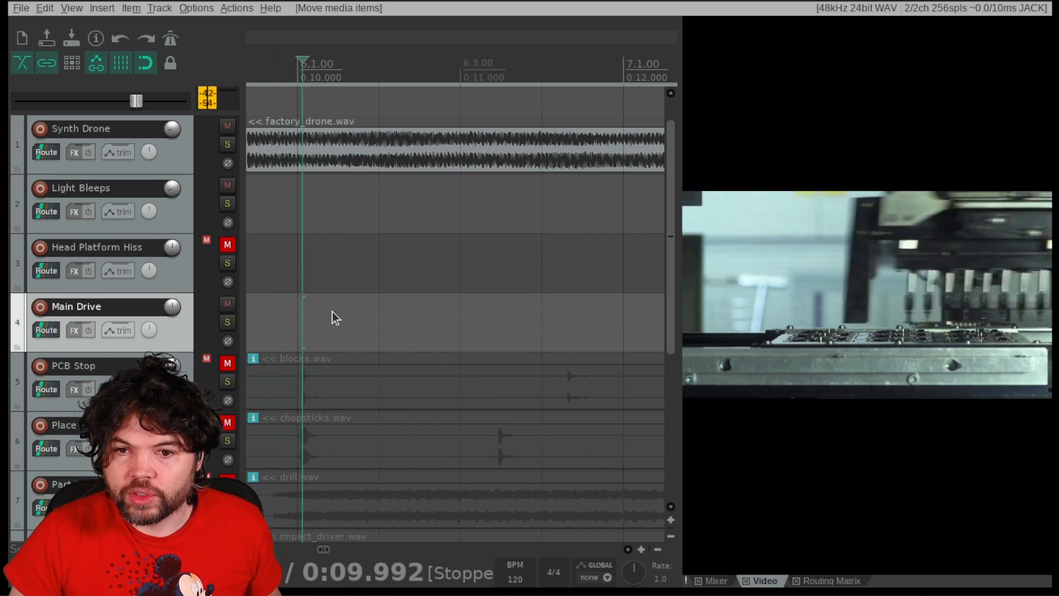
left_click(332, 312)
left_click_drag(288, 321, 539, 318)
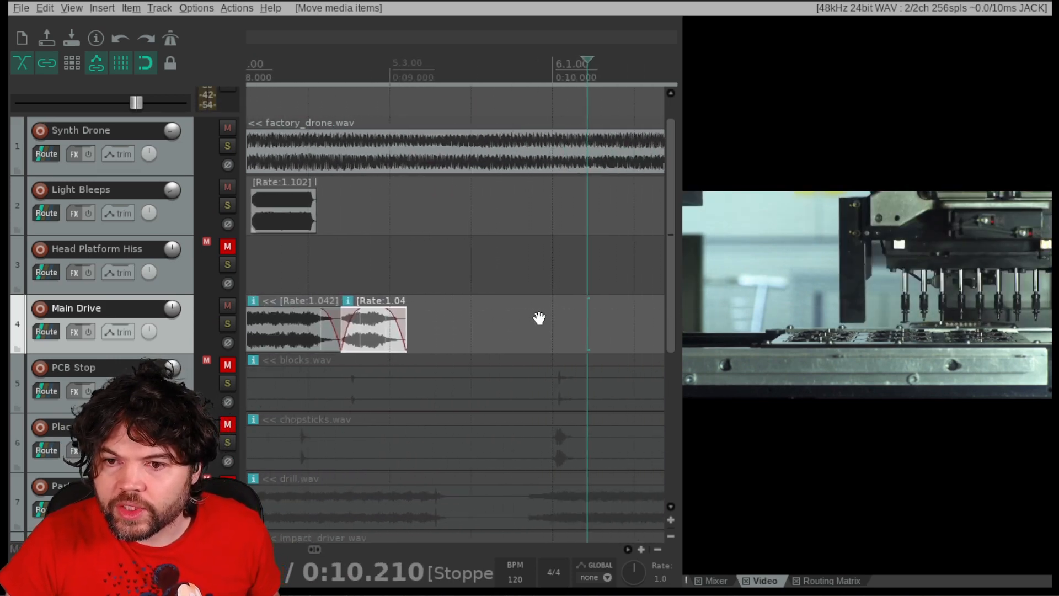
left_click(390, 56)
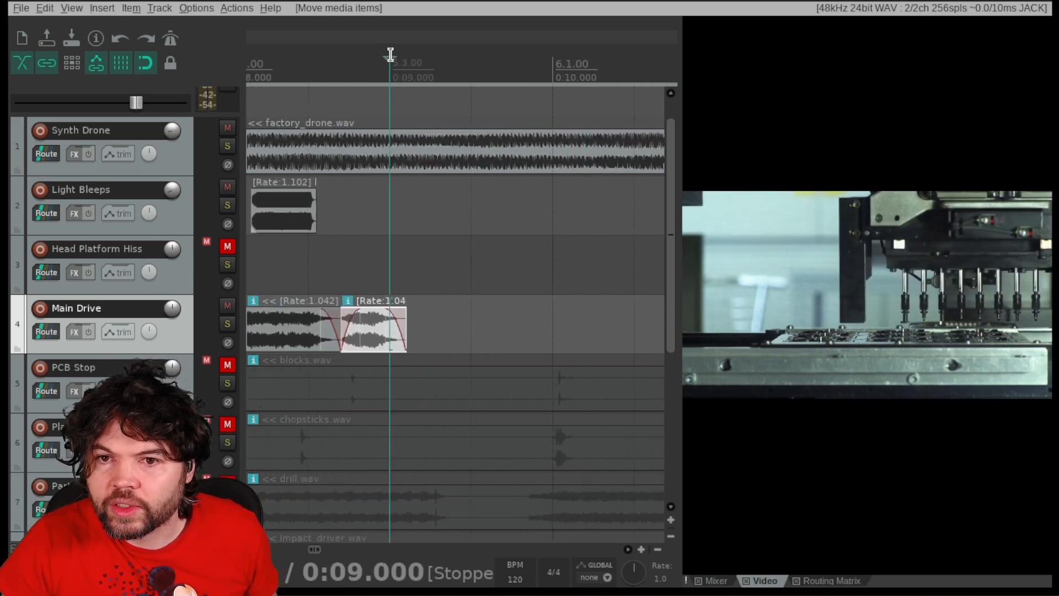
mouse_move(390, 54)
left_mouse_down()
mouse_move(426, 54)
mouse_move(340, 60)
mouse_move(403, 62)
left_mouse_up()
key("ctrl+z")
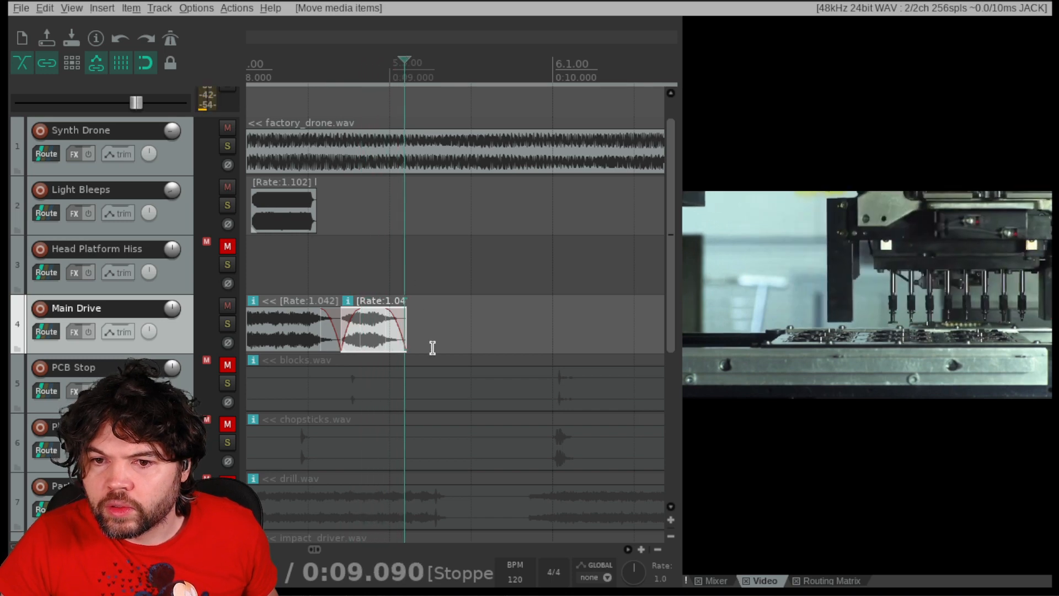
mouse_move(404, 329)
left_mouse_down()
mouse_move(469, 322)
mouse_move(421, 327)
left_mouse_up()
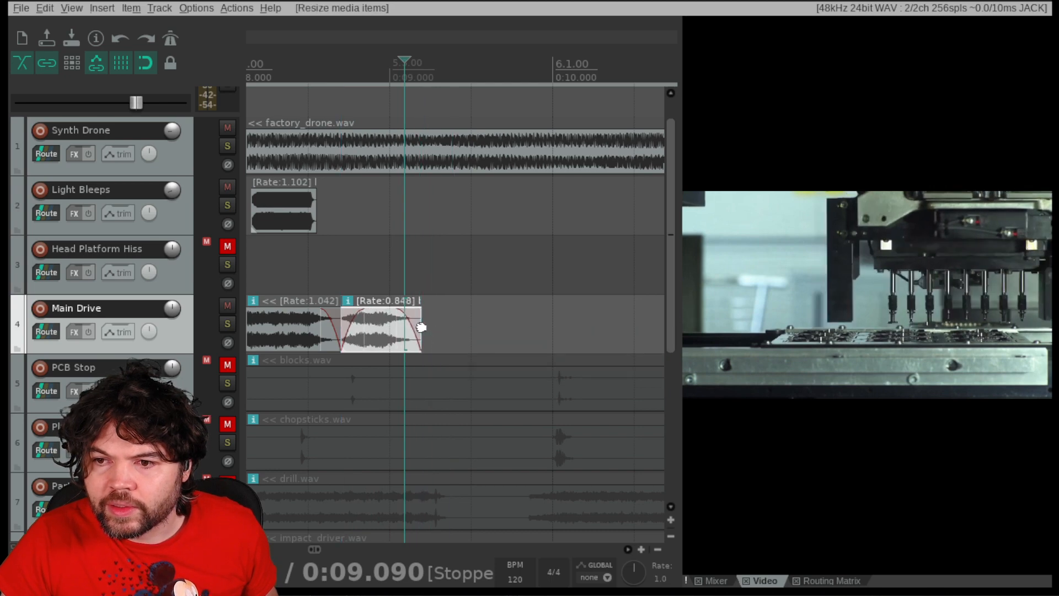
mouse_move(406, 62)
left_mouse_down()
mouse_move(390, 64)
mouse_move(418, 67)
left_mouse_up()
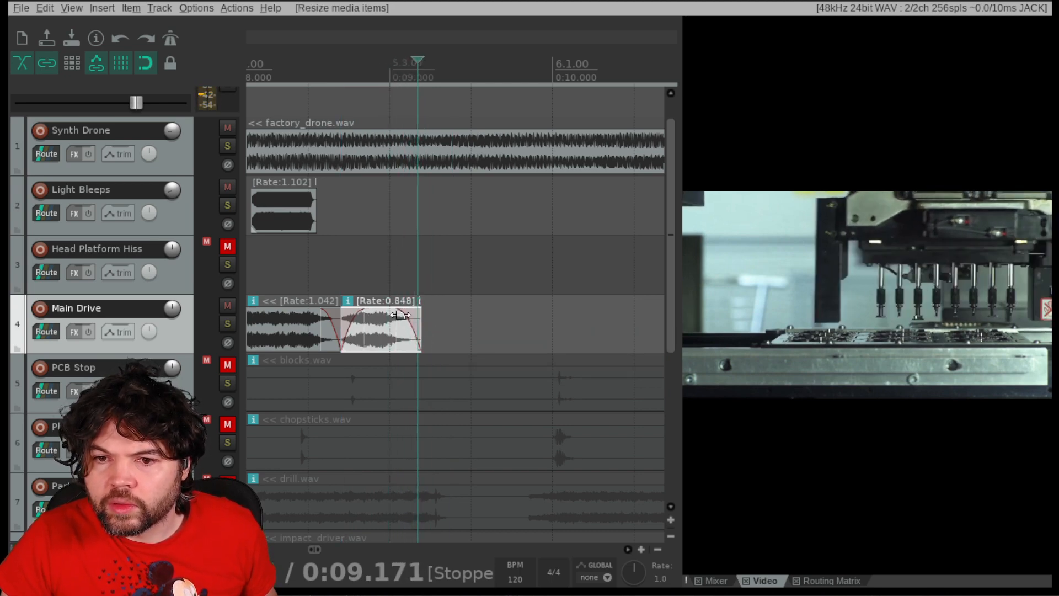
left_click_drag(397, 312, 336, 313)
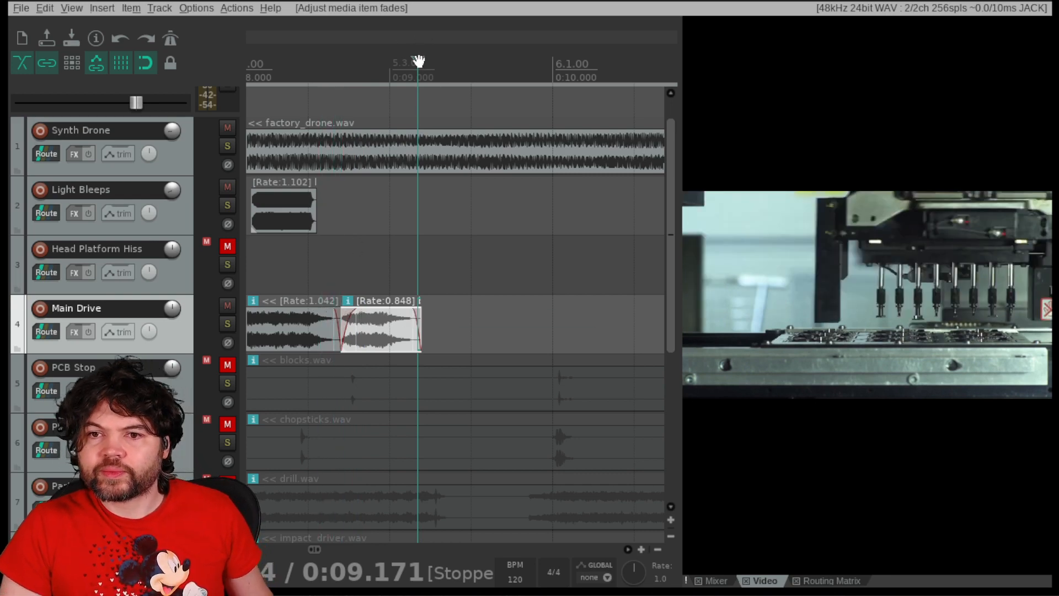
Copy the first bike_pump clip along the Main Drive track and place it at 0:09.721, where the next head movement starts
left_click_drag(419, 61, 477, 75)
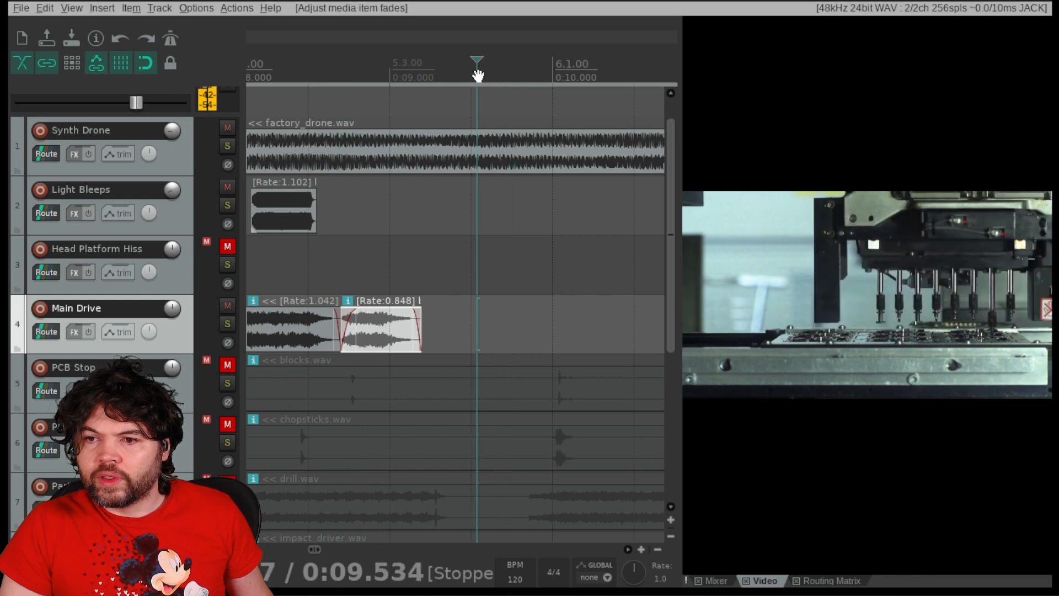
left_click(292, 324)
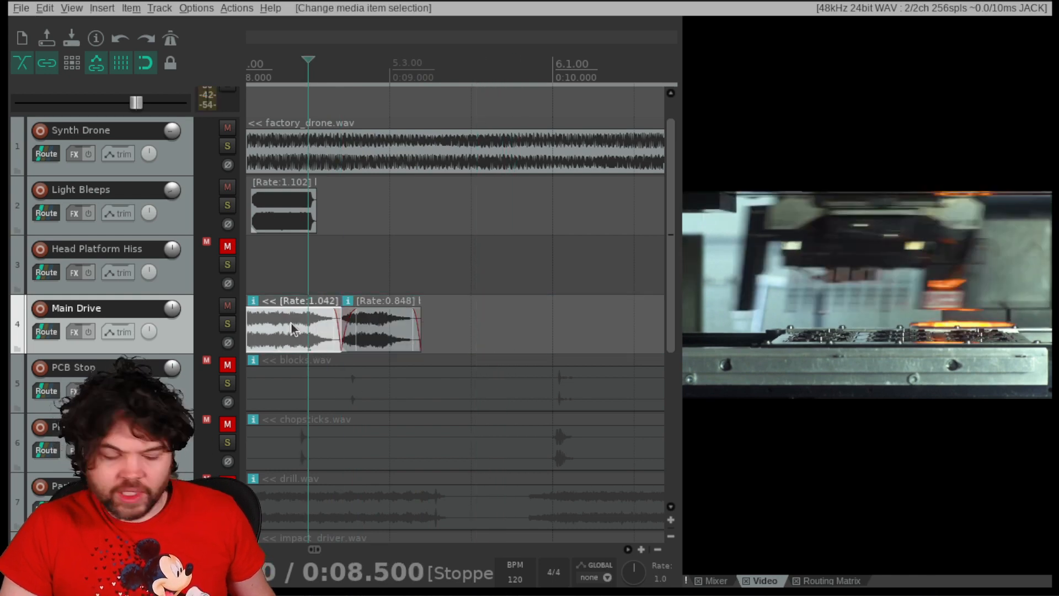
left_click_drag(288, 326, 530, 319)
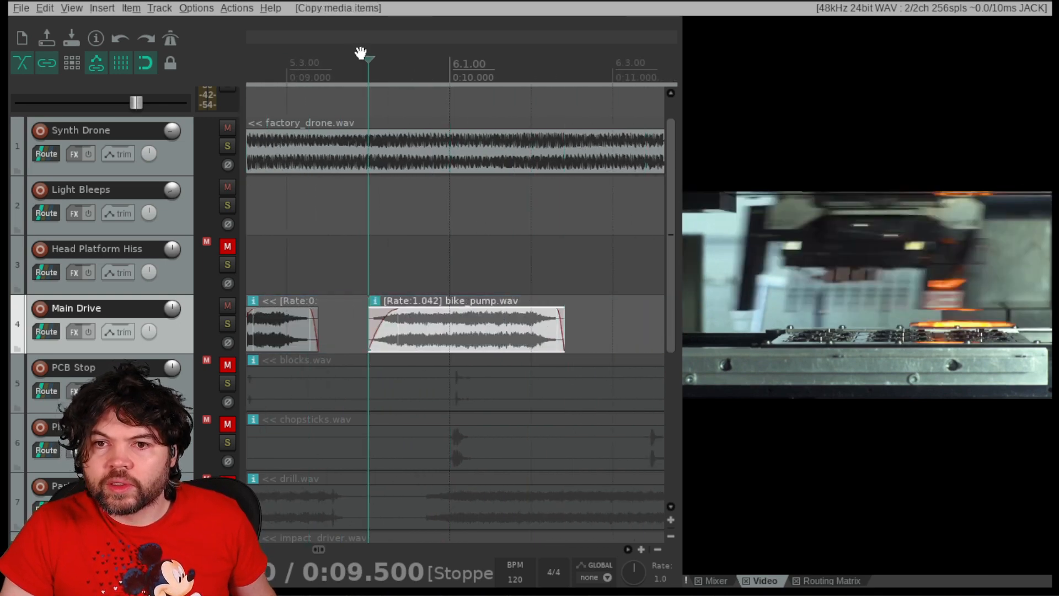
left_click_drag(359, 52, 430, 62)
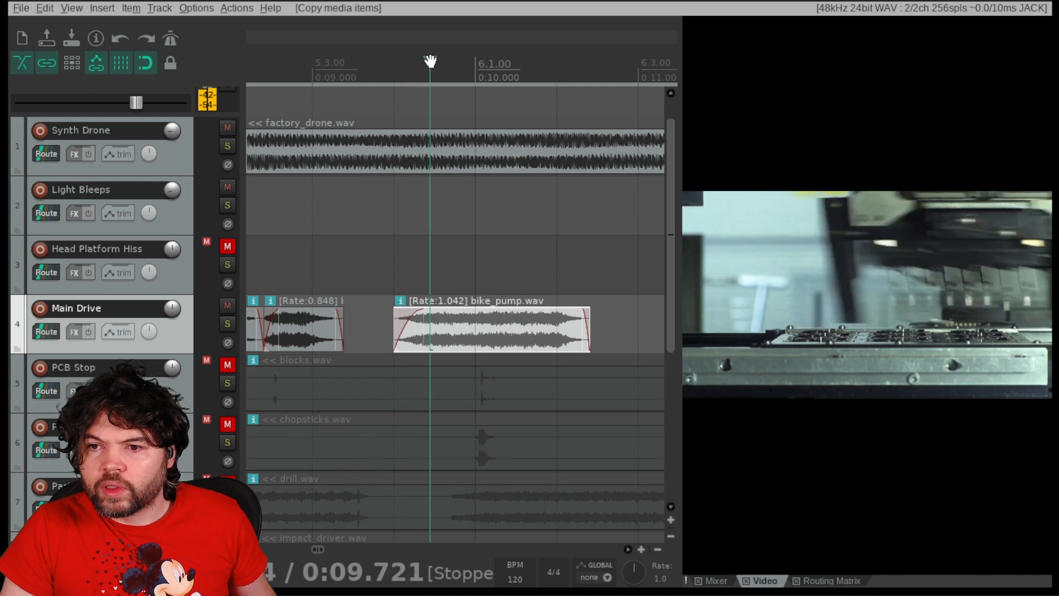
left_click_drag(467, 326, 502, 325)
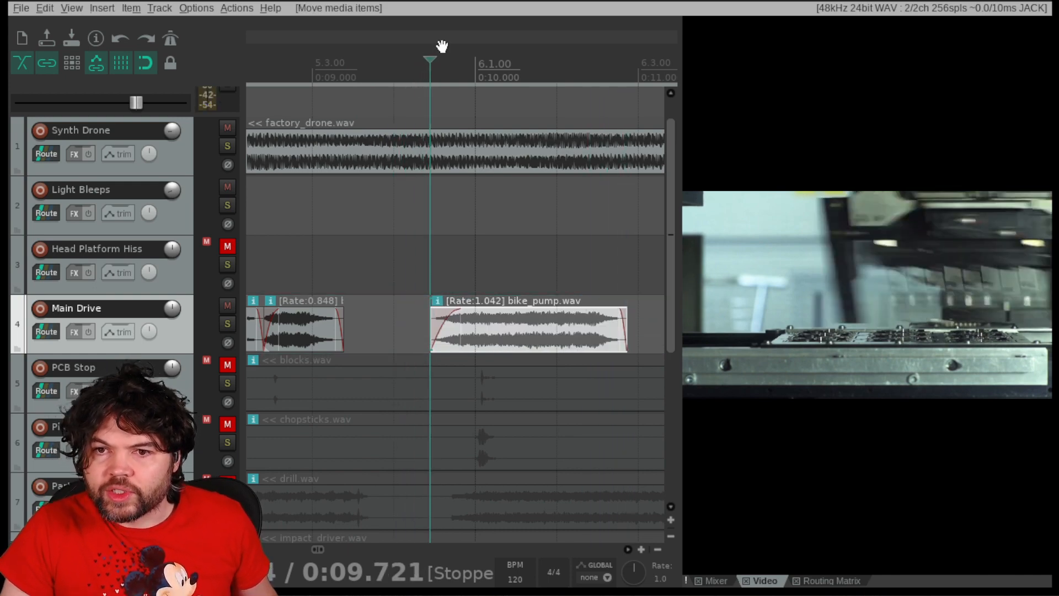
Trim the copied bike_pump clip to end at 0:09.918 and shorten its fades, with a fade-out of 0:00.050
left_click_drag(430, 62, 463, 65)
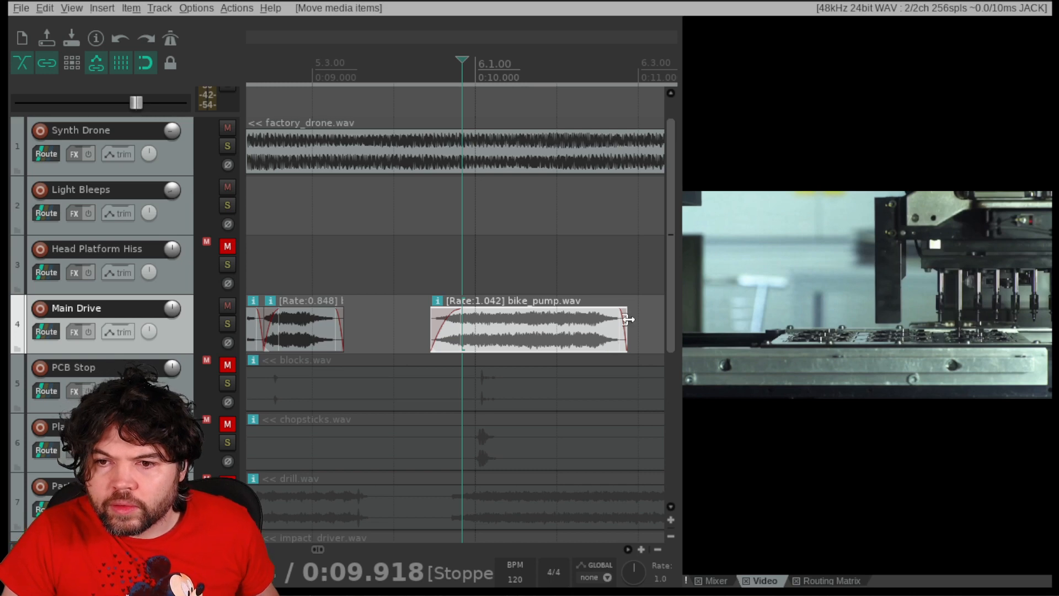
left_click_drag(624, 319, 457, 314)
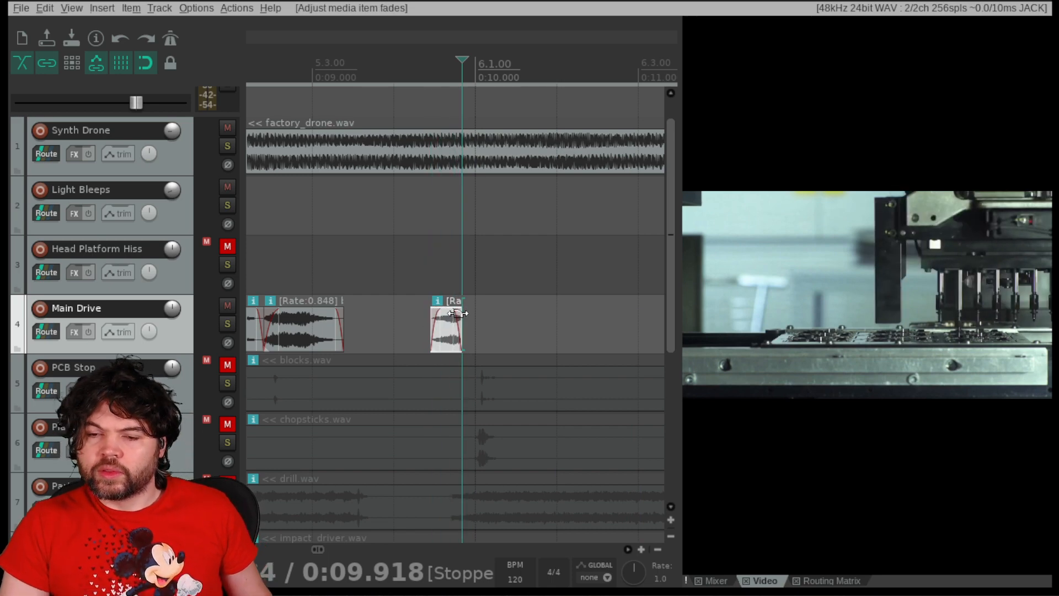
mouse_move(462, 62)
left_mouse_down()
mouse_move(507, 62)
mouse_move(477, 61)
left_mouse_up()
left_click(443, 328)
left_click(451, 328)
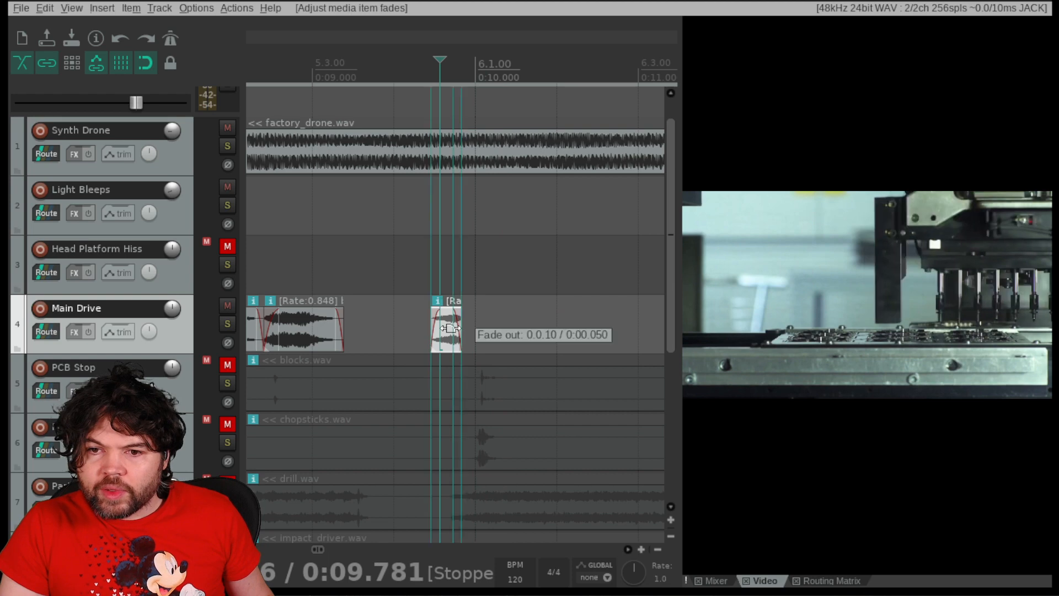
left_click(444, 326)
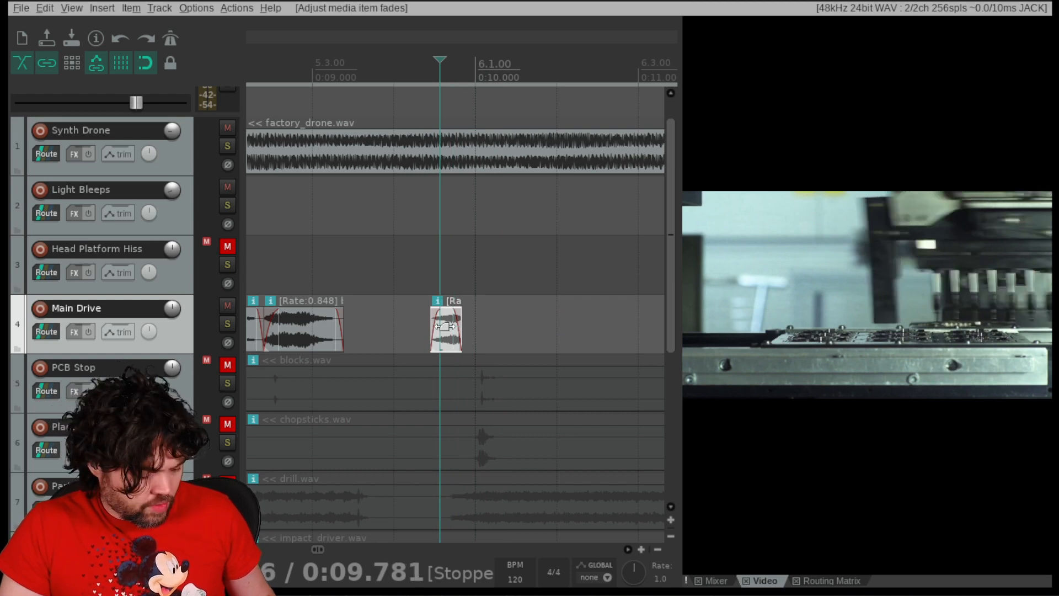
Duplicate the short bike_pump clip and position the duplicate right after it at about 0:09.920, matching the next head movement
key("ctrl+d")
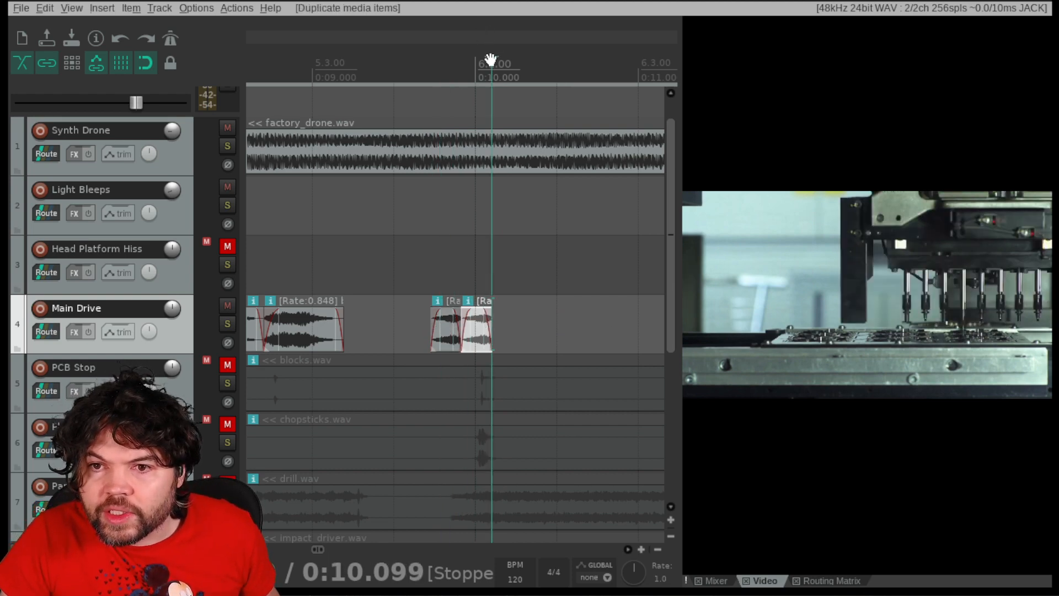
mouse_move(491, 59)
left_mouse_down()
mouse_move(451, 60)
mouse_move(488, 60)
left_mouse_up()
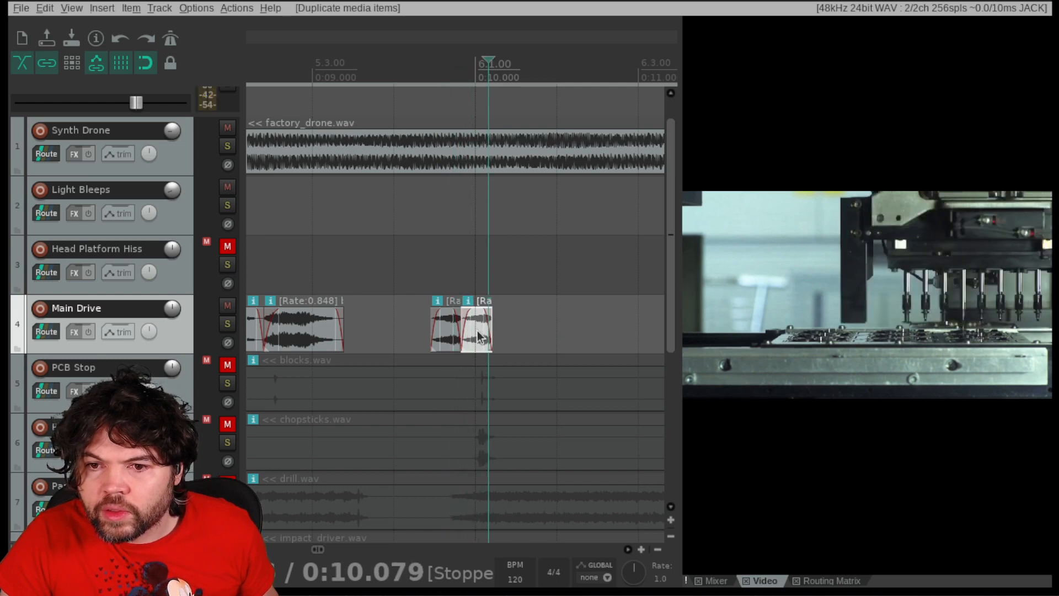
left_click_drag(478, 337, 502, 335)
left_click(490, 61)
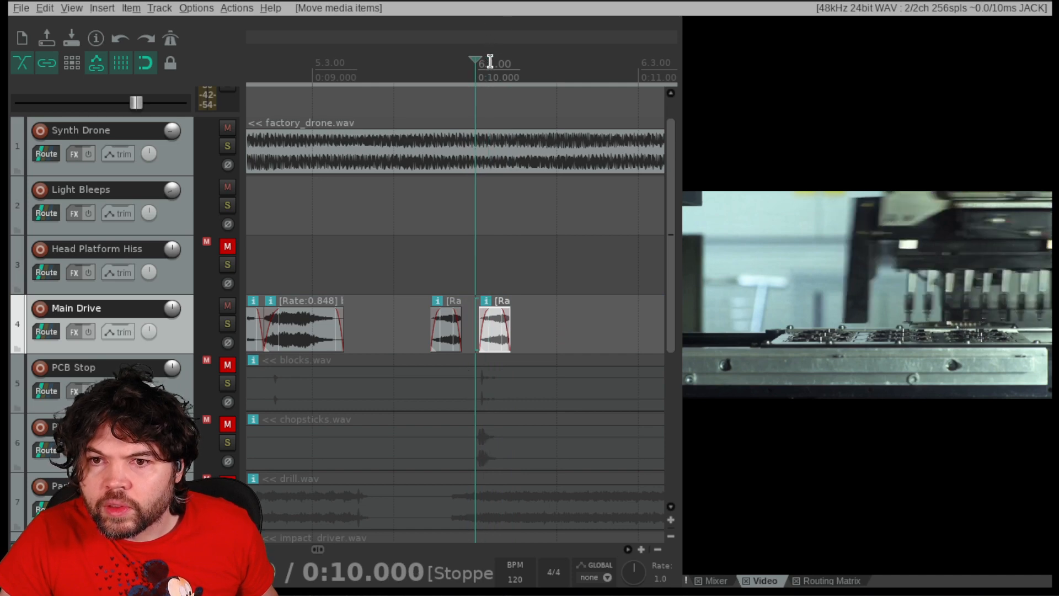
mouse_move(474, 60)
left_mouse_down()
mouse_move(511, 59)
mouse_move(454, 59)
mouse_move(465, 60)
left_mouse_up()
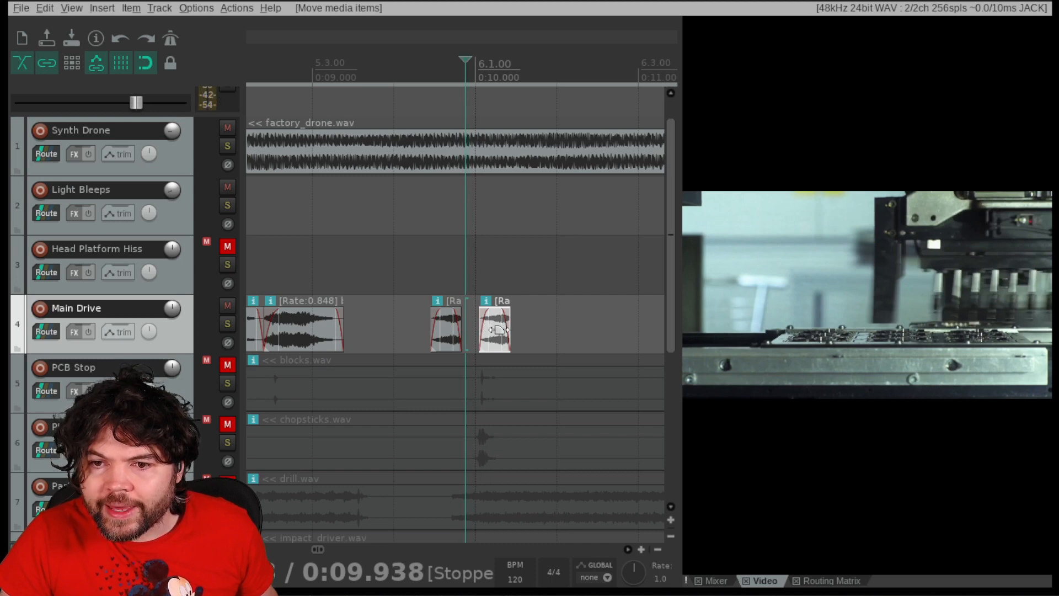
mouse_move(498, 330)
left_mouse_down()
mouse_move(504, 345)
mouse_move(487, 345)
left_mouse_up()
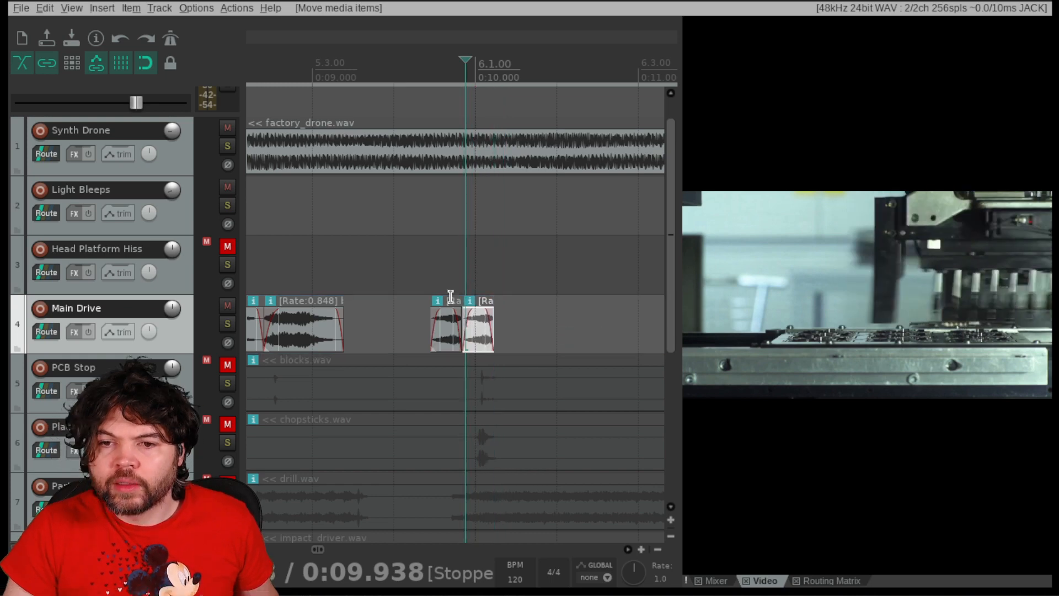
Play all the Main Drive clips with the video from 0:07.500 to check timing and loudness
scroll(451, 297, "down", 4)
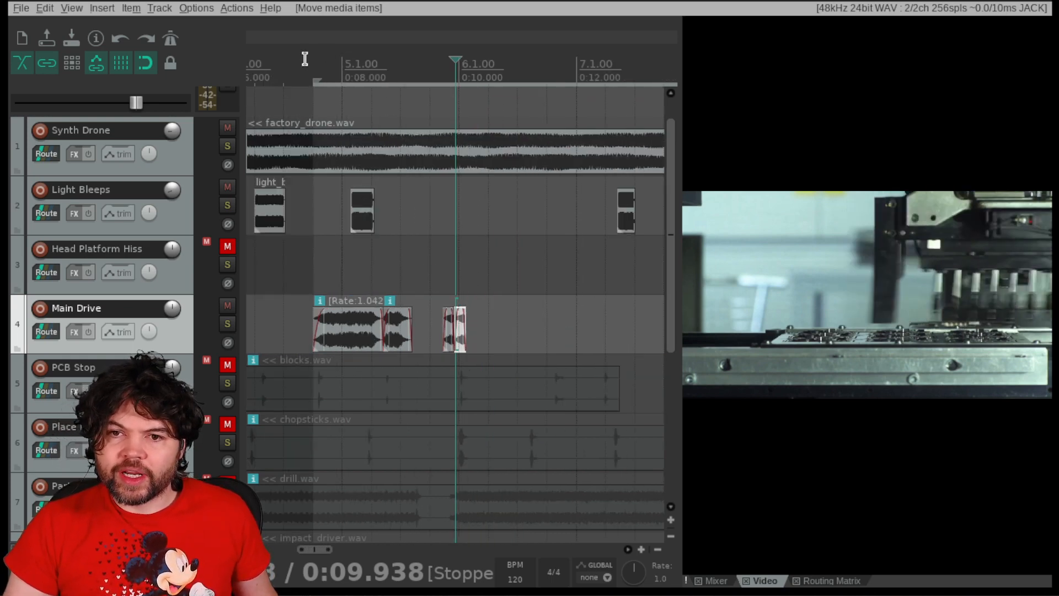
left_click(311, 56)
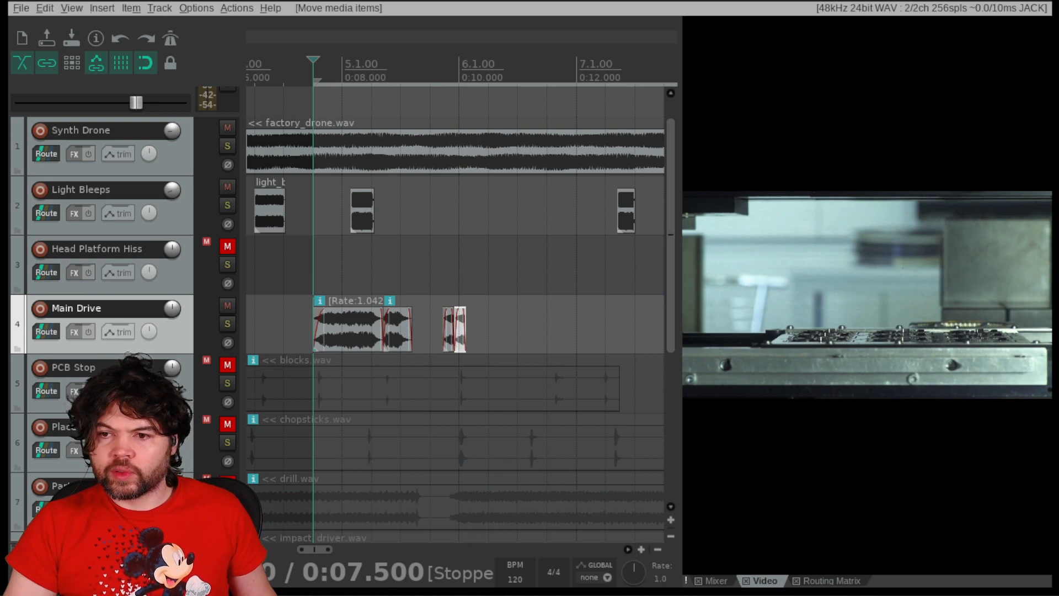
key("space")
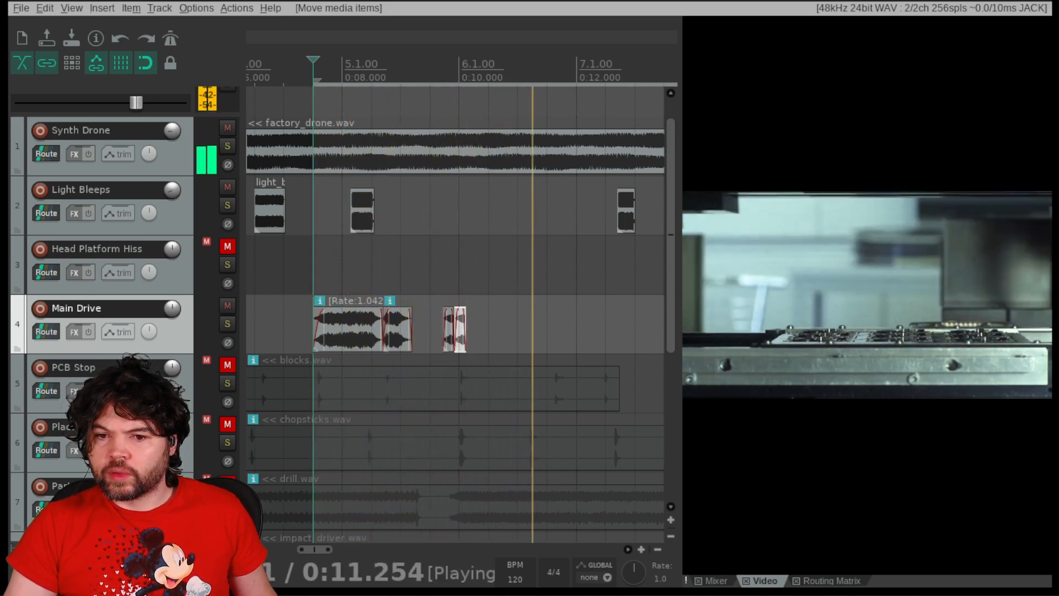
key("space")
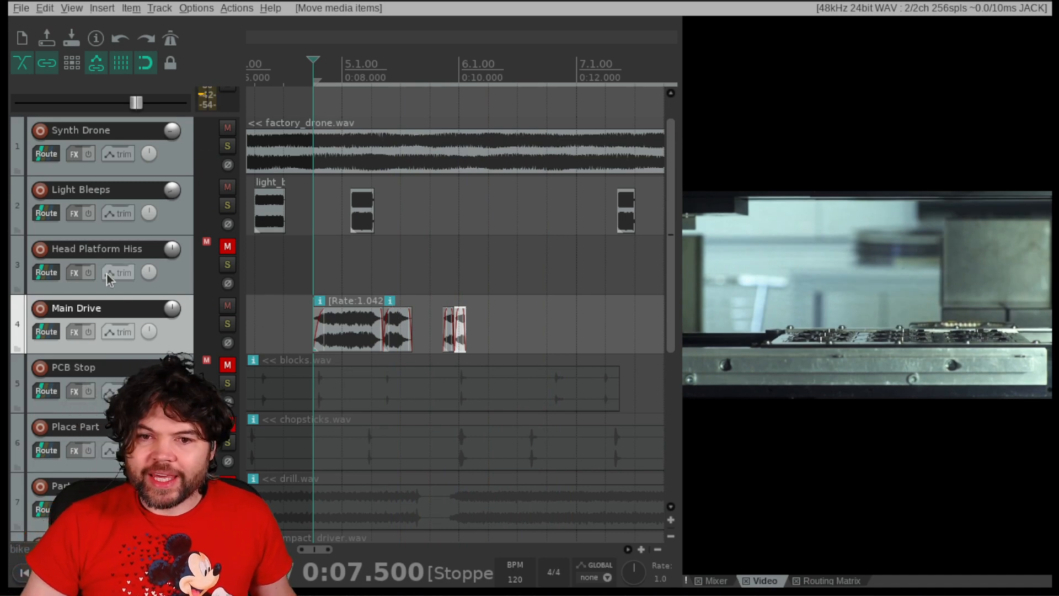
Raise the Main Drive track's volume to -16.6 dB in the mixer while the project plays
left_click(717, 580)
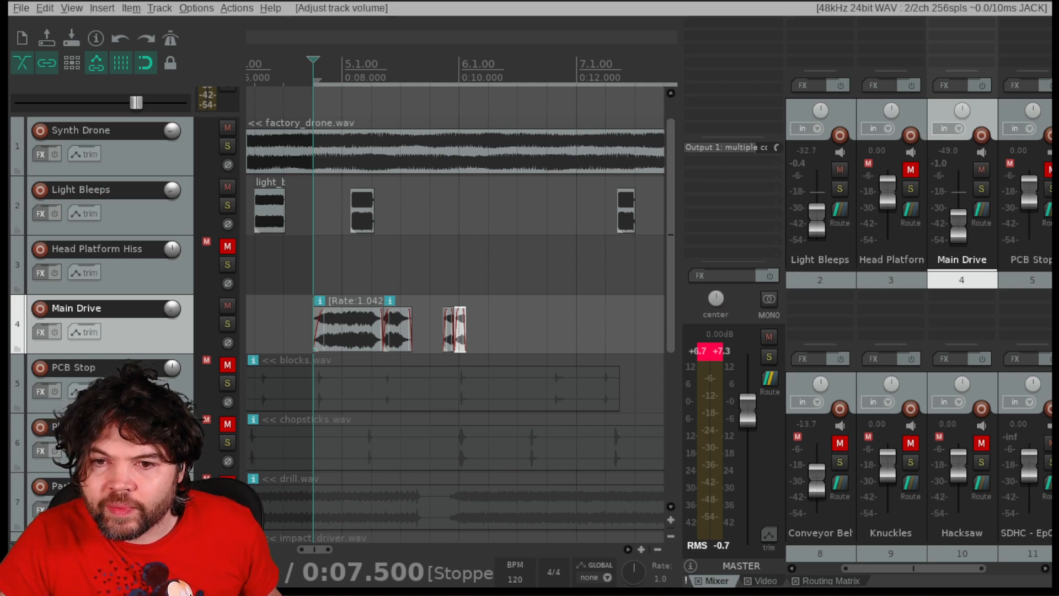
key("space")
left_click_drag(957, 217, 957, 203)
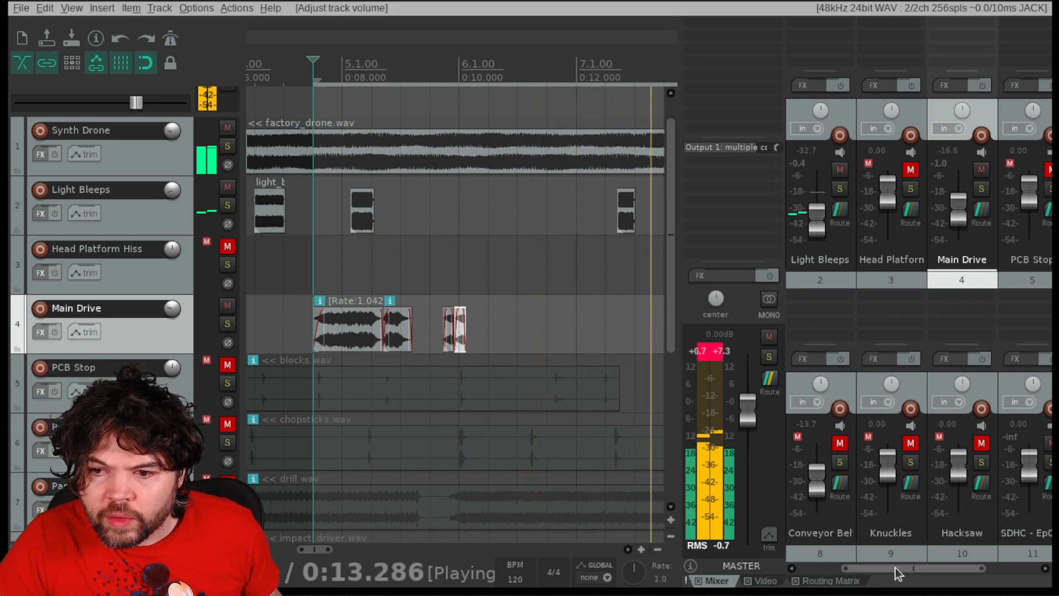
Find the moment the board stops in the video, at about 0:15.909, and unmute the PCB Stop track
left_click(761, 580)
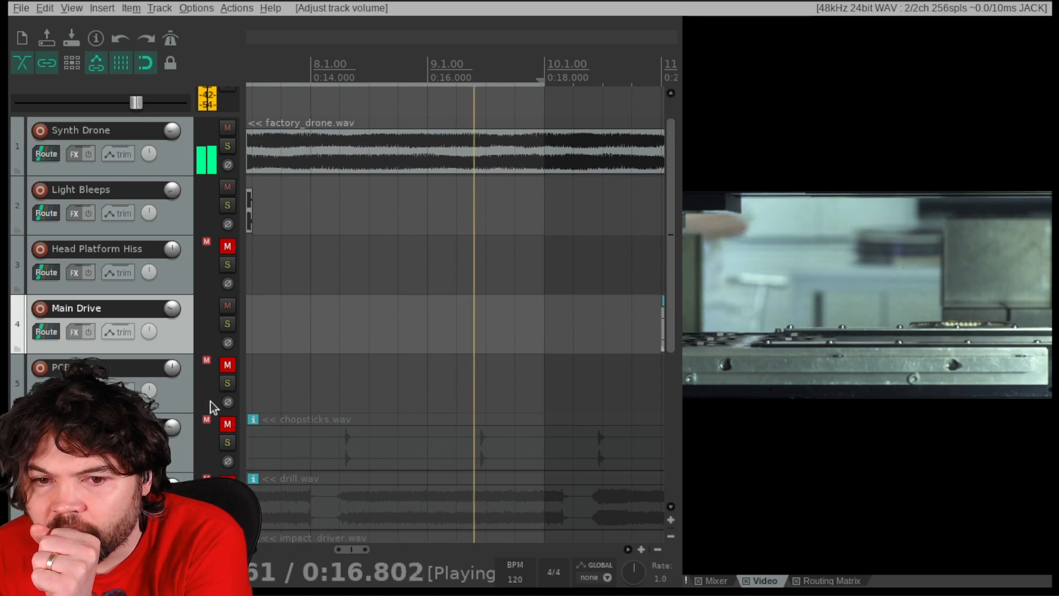
left_click(179, 396)
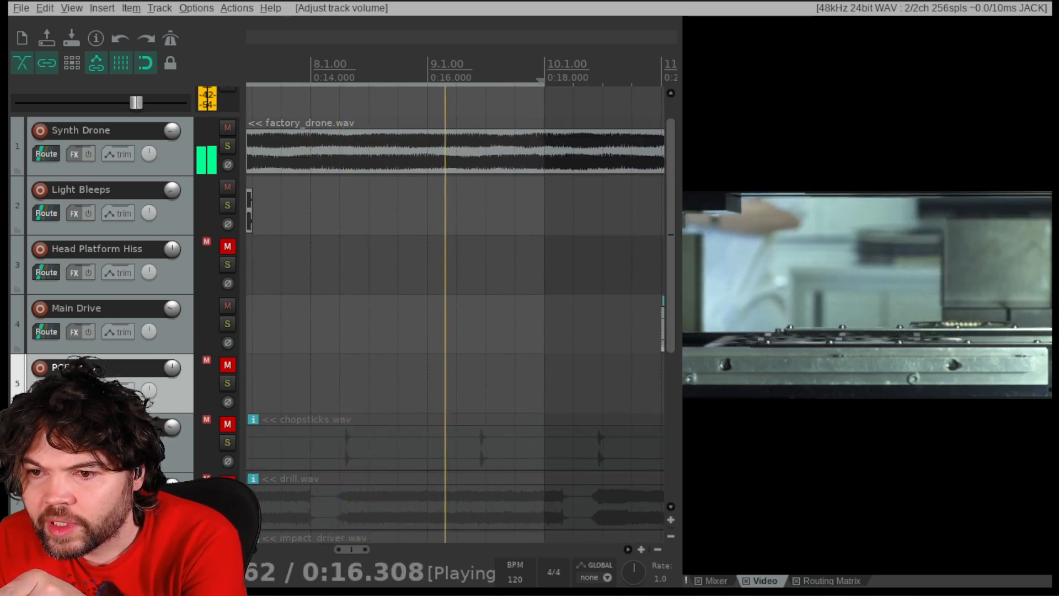
key("space")
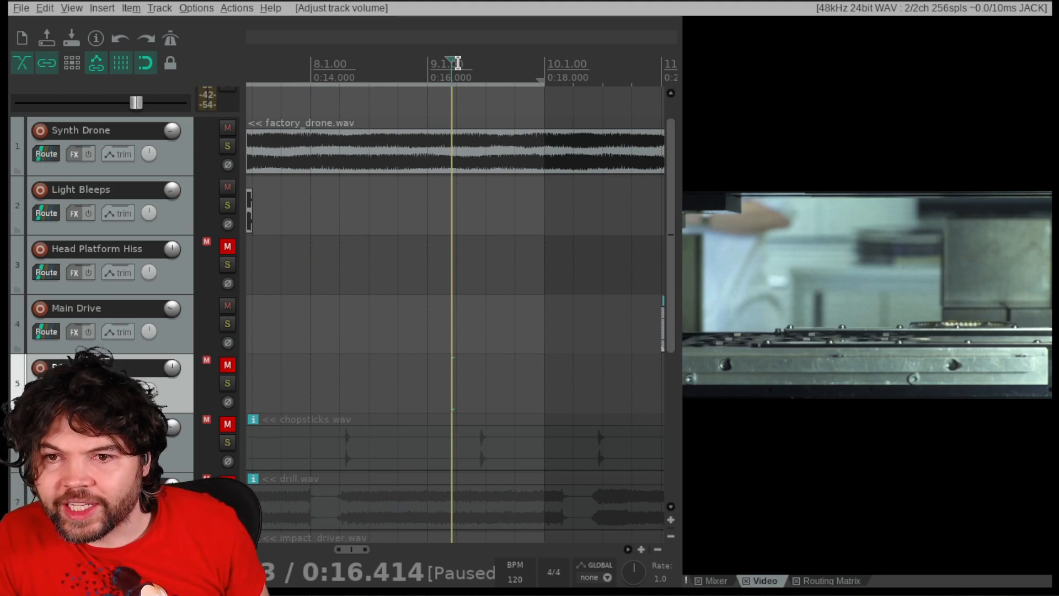
left_click_drag(452, 58, 422, 60)
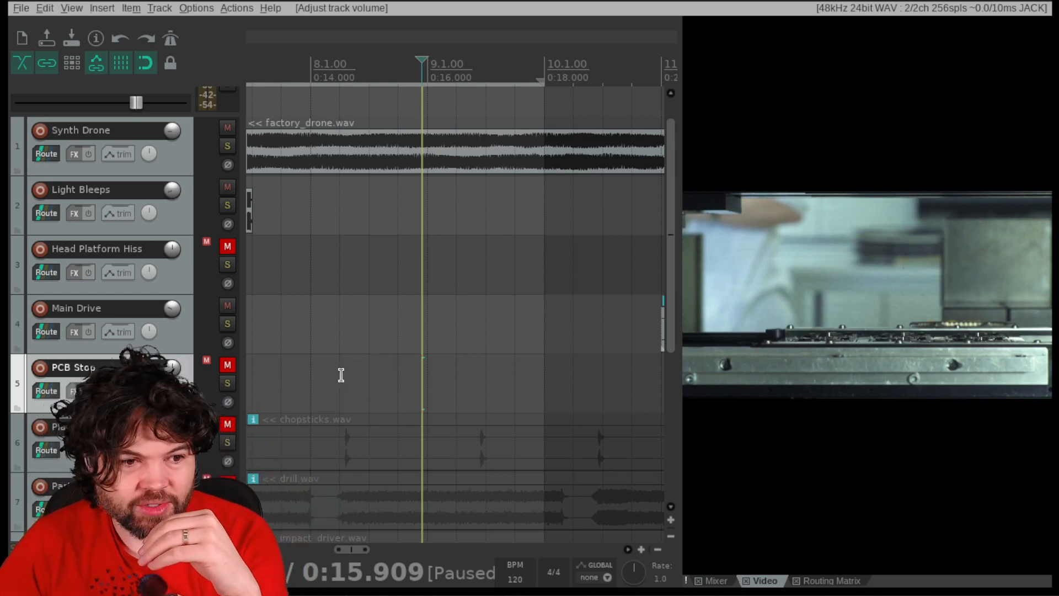
left_click(228, 365)
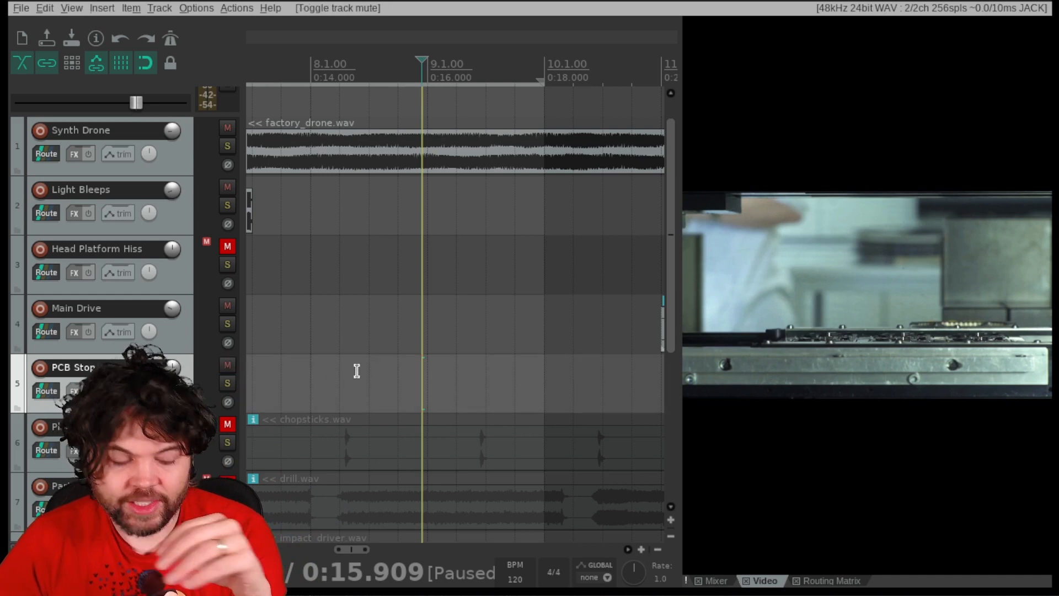
left_click_drag(306, 375, 879, 384)
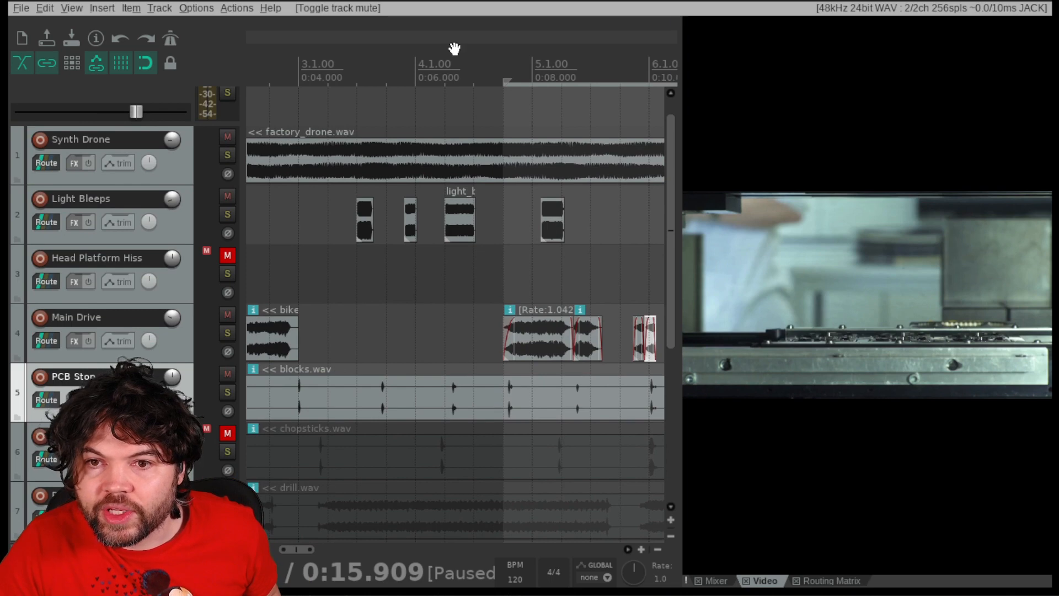
Audition the knocks in blocks.wav against the video, playing from 0:04.000 and again from 0:04.500
left_click(297, 58)
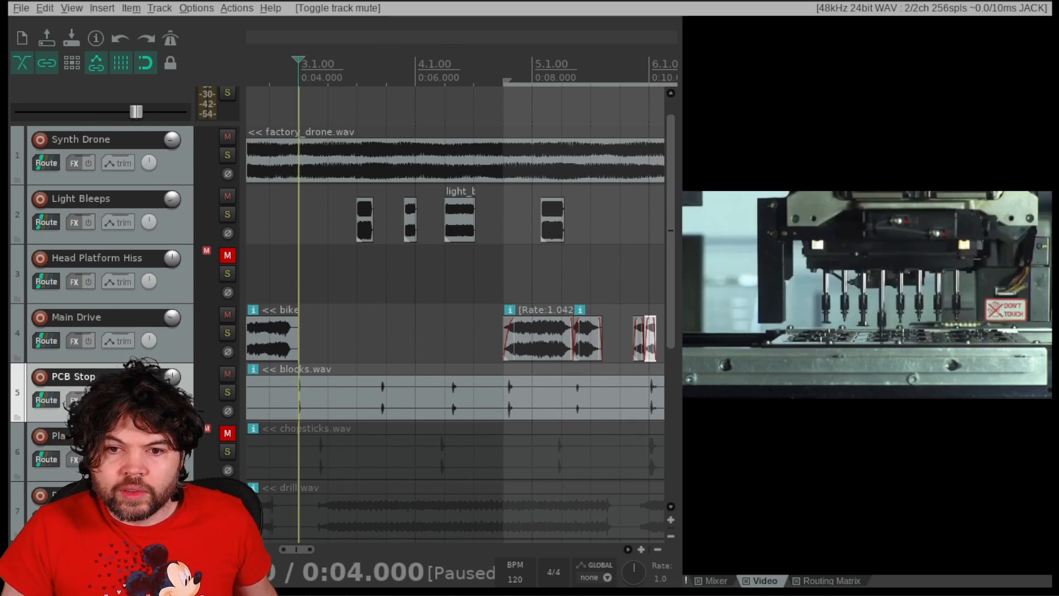
key("space")
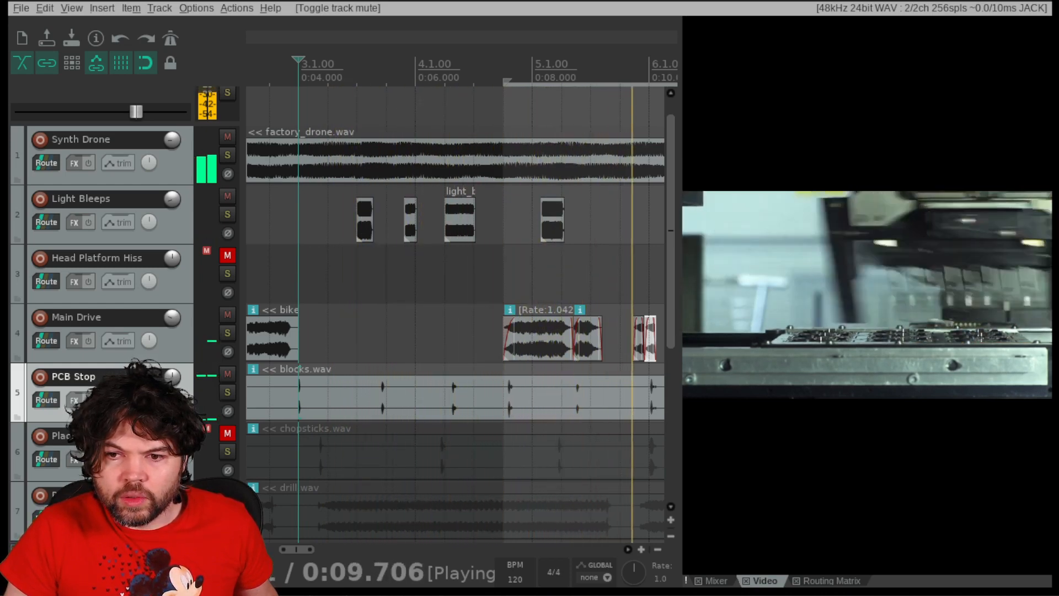
key("space")
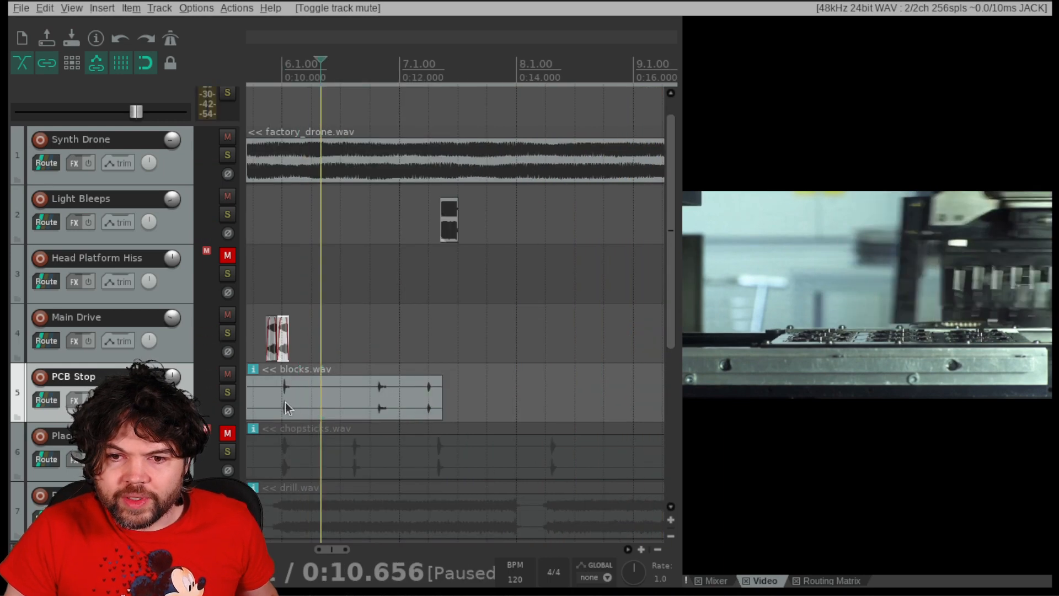
left_click_drag(286, 402, 833, 403)
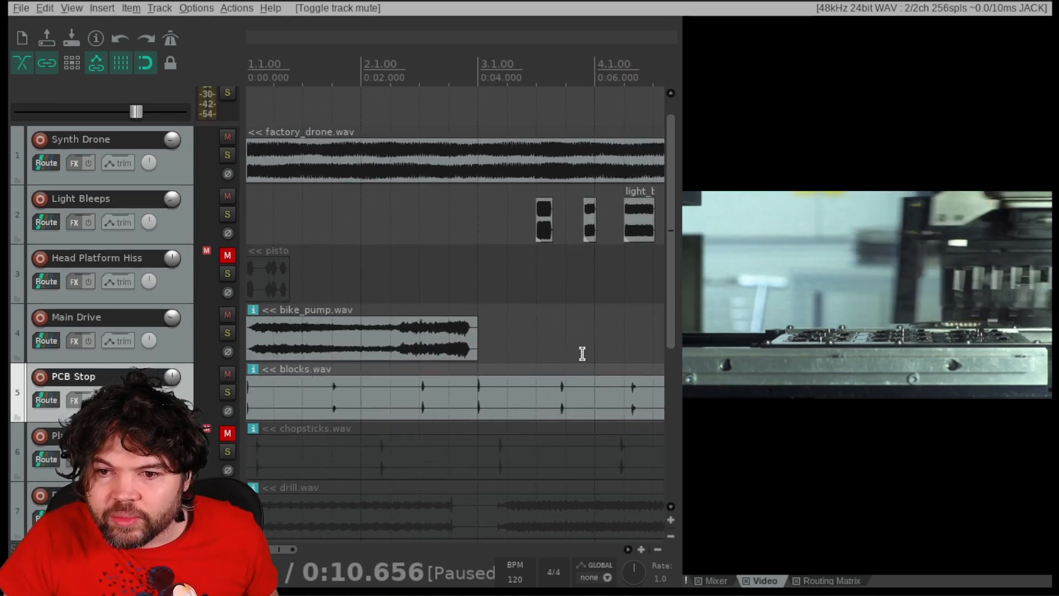
left_click(520, 54)
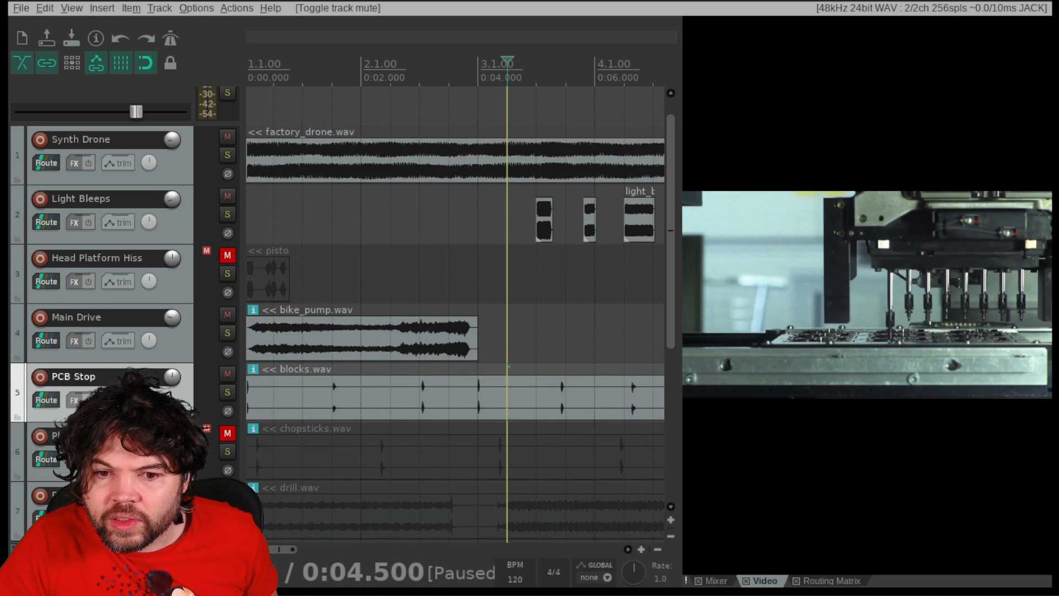
key("space")
key("space")
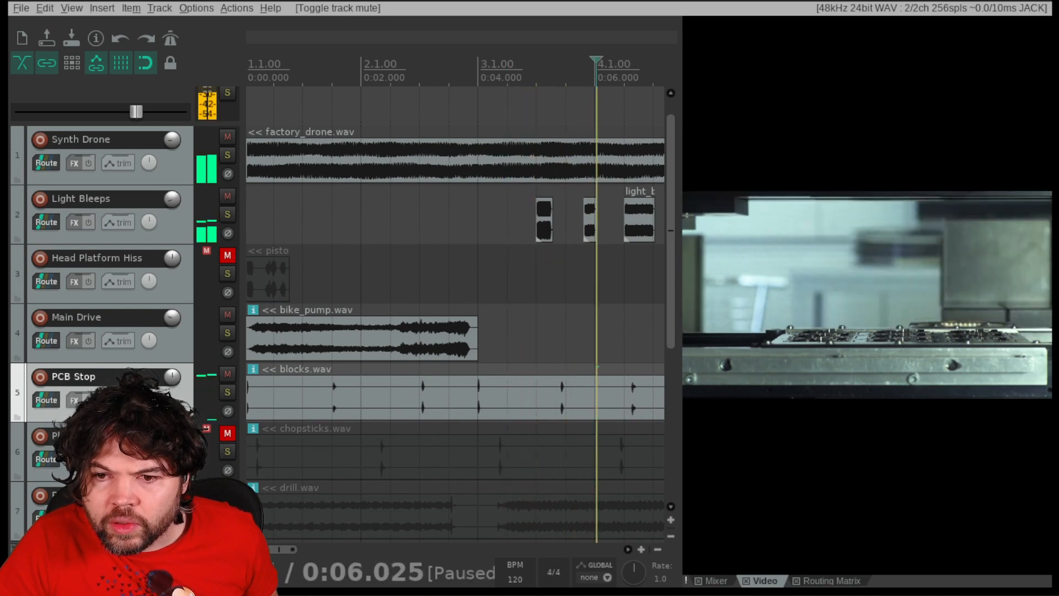
Split blocks.wav on both sides of the knock near 0:05.4, making the second cut at 0:05.523
left_click(552, 386)
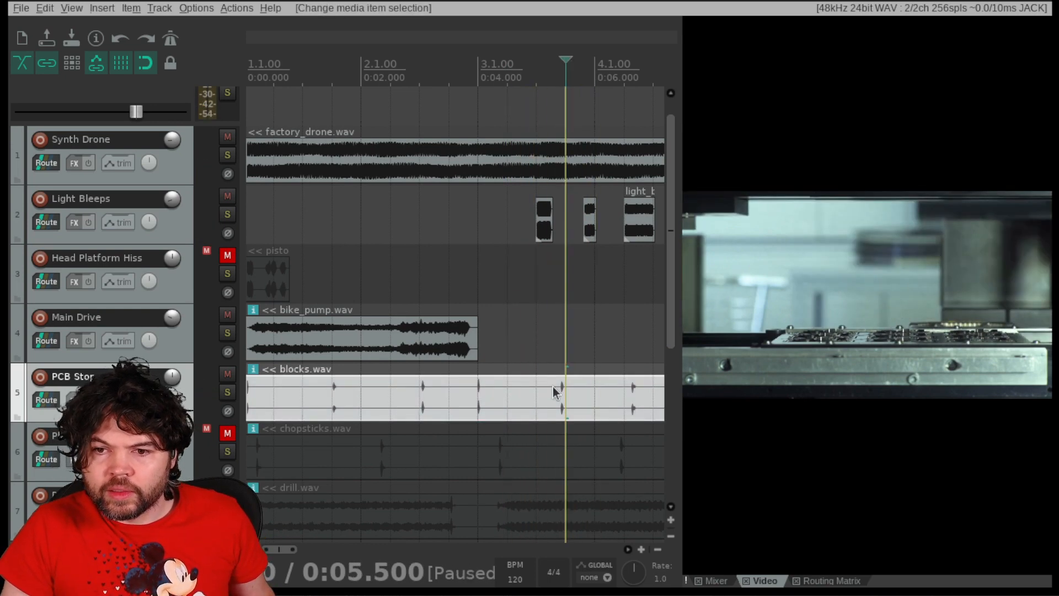
scroll(566, 394, "up", 6)
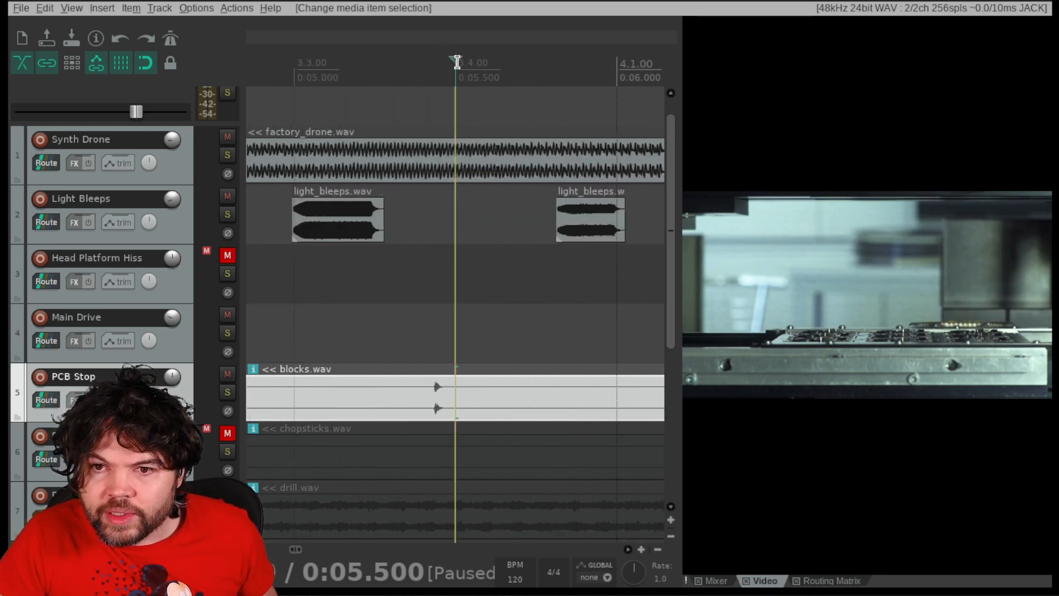
left_click_drag(456, 58, 434, 62)
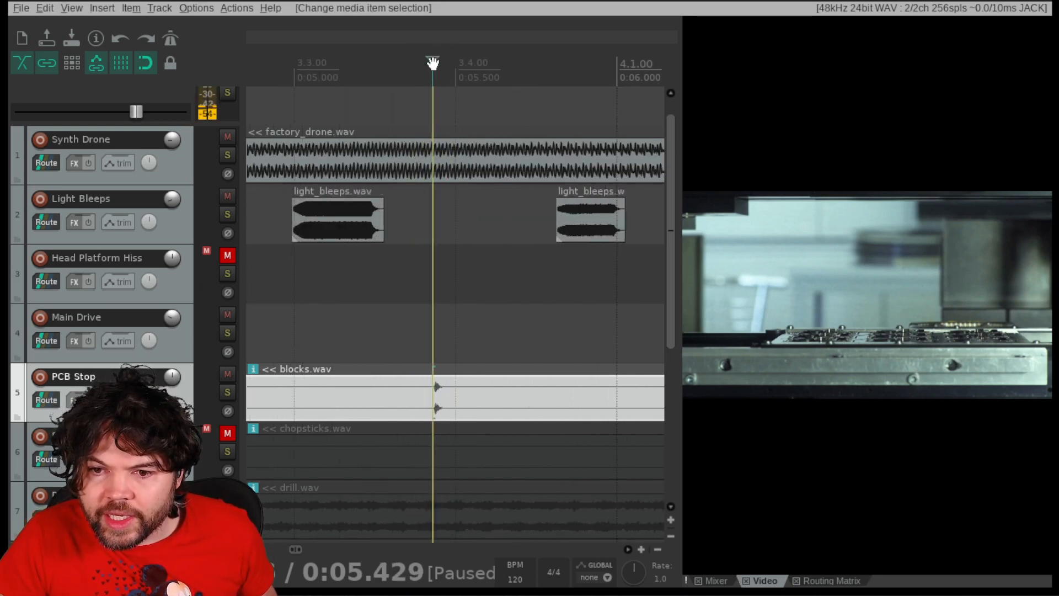
left_click(475, 398)
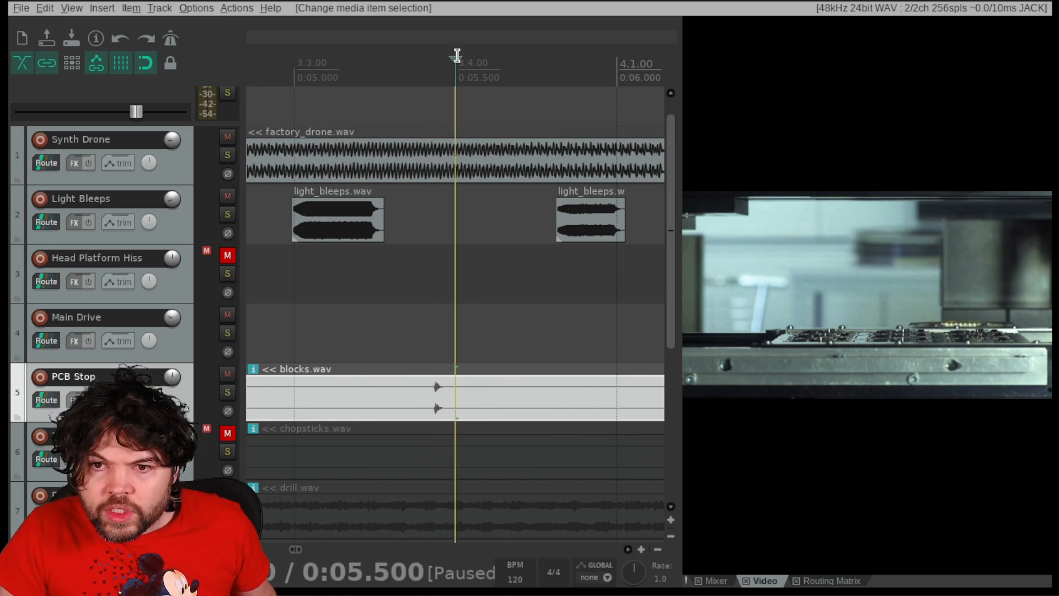
mouse_move(457, 57)
left_mouse_down()
mouse_move(428, 57)
mouse_move(463, 58)
left_mouse_up()
key("s")
key("s")
scroll(473, 359, "down", 1)
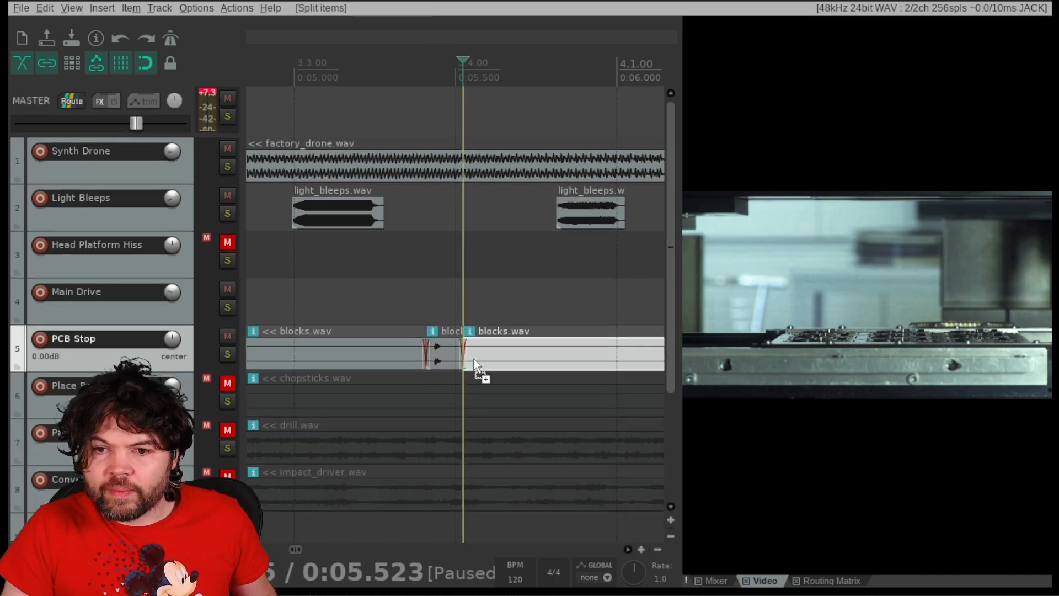
Move the remaining blocks.wav recording after the cut out of the way to about 0:21 on the PCB Stop track
scroll(536, 338, "down", 6)
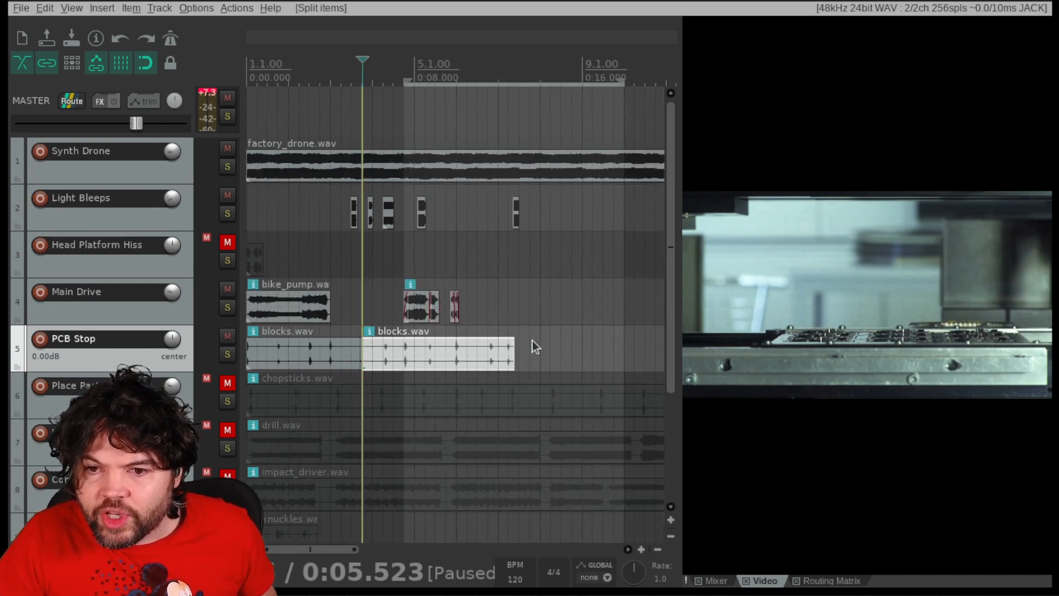
scroll(457, 360, "down", 2)
left_click_drag(393, 352, 608, 349)
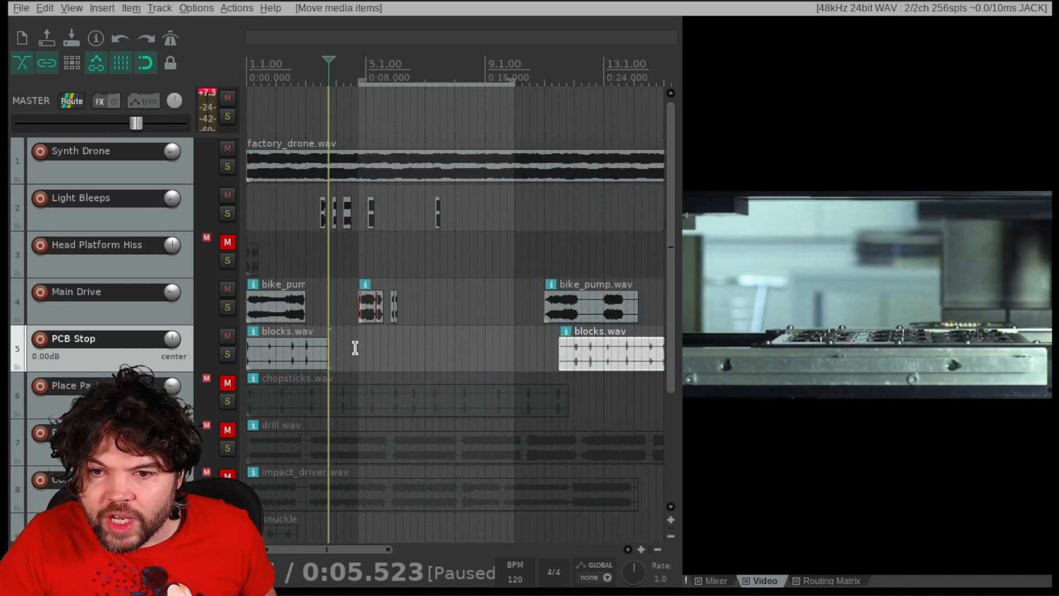
Move the isolated knock clip along the PCB Stop track to 0:15.978, where the board stops in the video
scroll(348, 351, "up", 8)
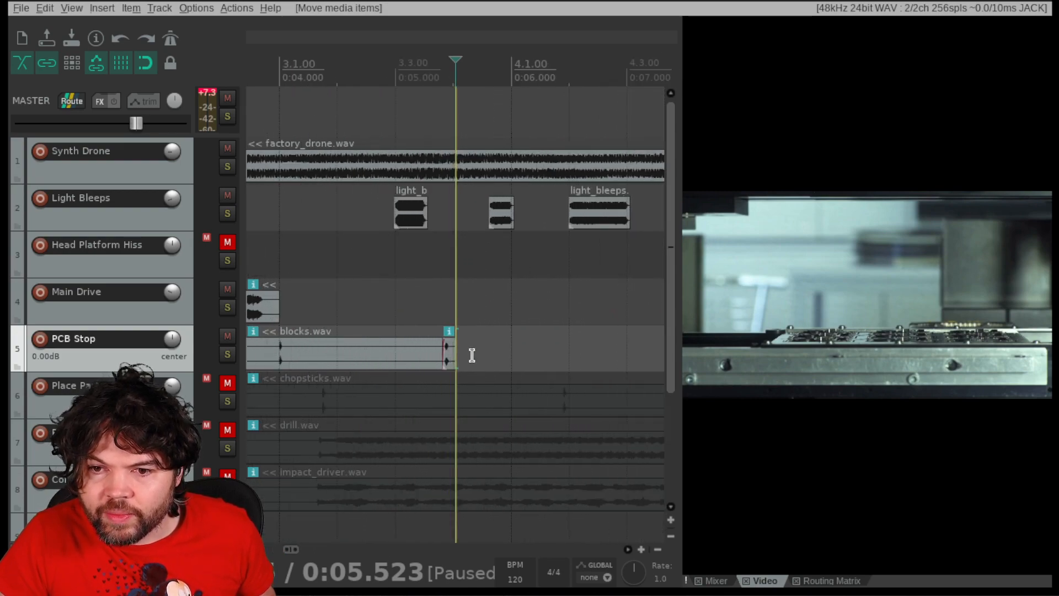
left_click_drag(447, 358, 560, 353)
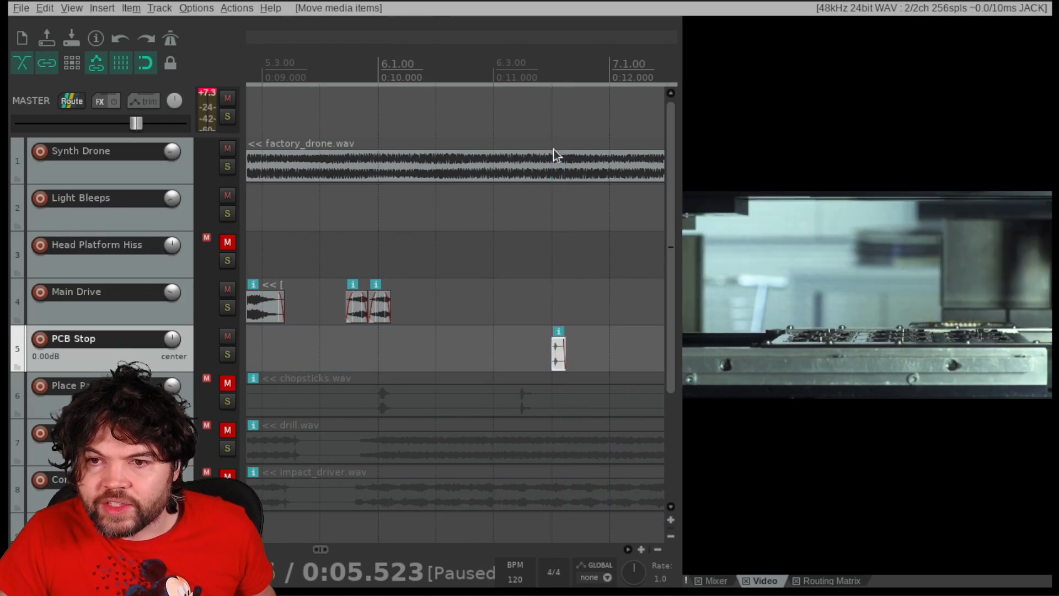
left_click_drag(625, 300, 504, 301)
scroll(539, 315, "down", 5)
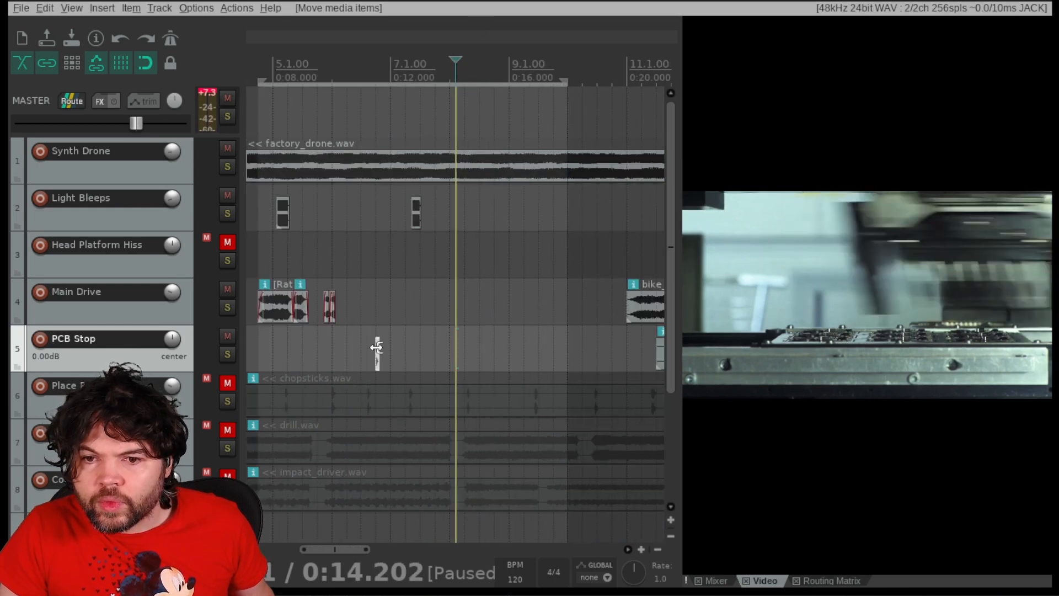
left_click_drag(379, 353, 485, 355)
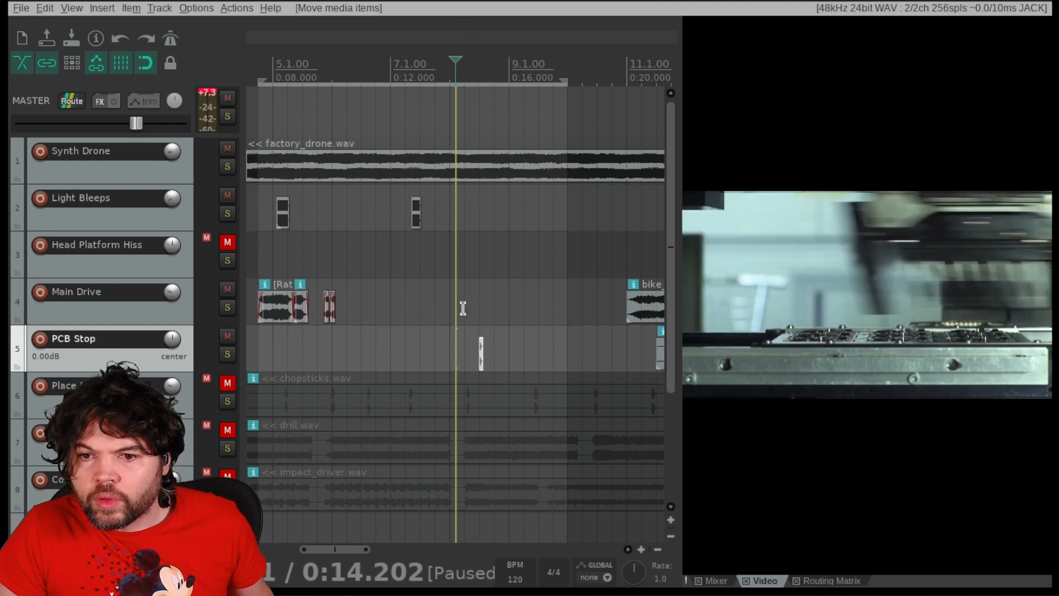
left_click_drag(463, 308, 508, 299)
scroll(513, 363, "up", 2)
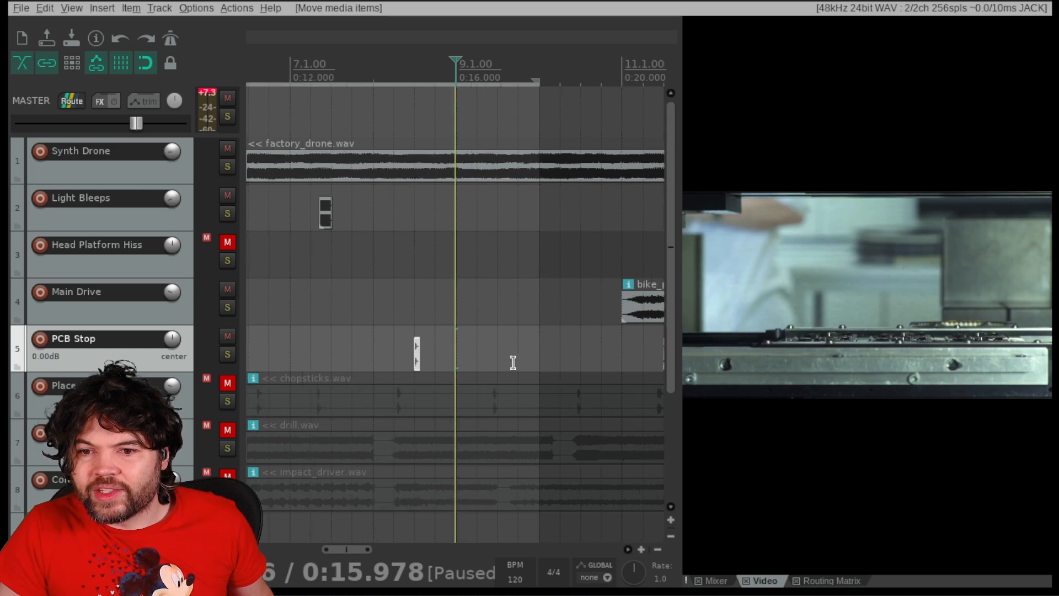
scroll(497, 358, "up", 3)
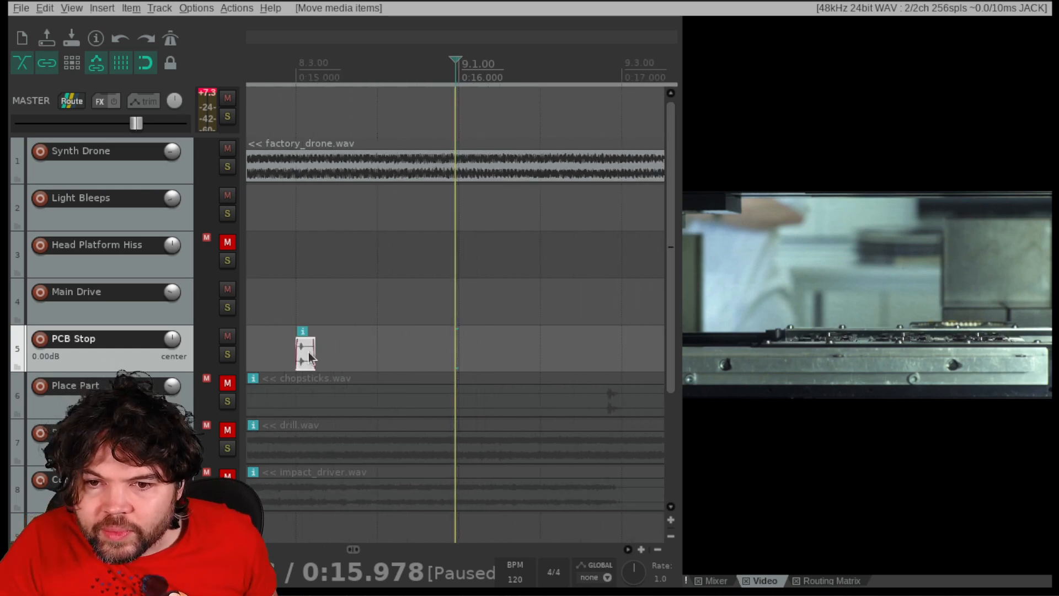
left_click_drag(302, 355, 457, 356)
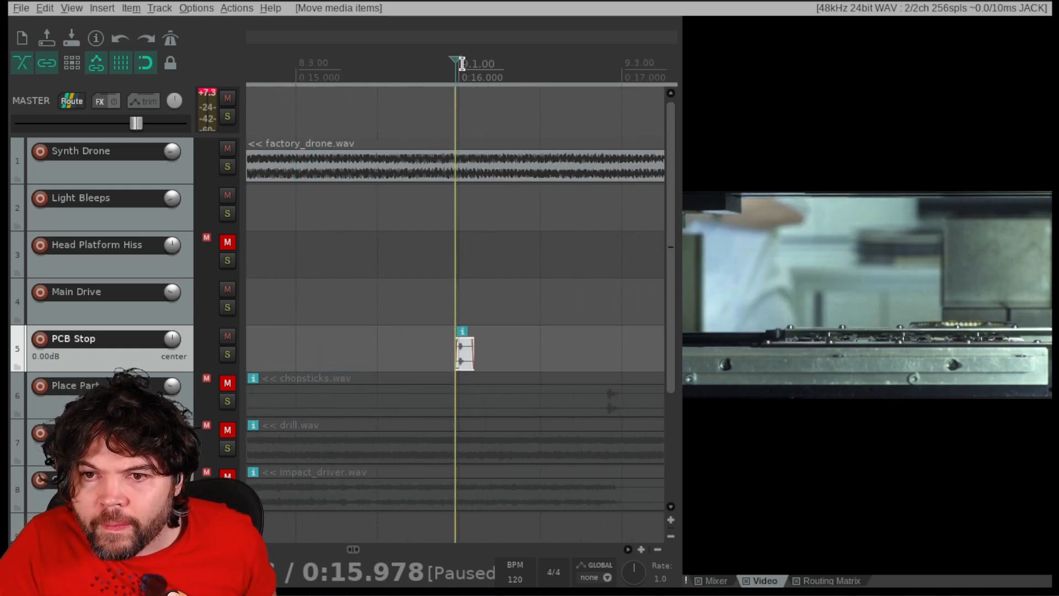
Refine the stop frame to 0:15.994 and shift the clip earlier so its knock lines up with it
left_click_drag(460, 59, 465, 59)
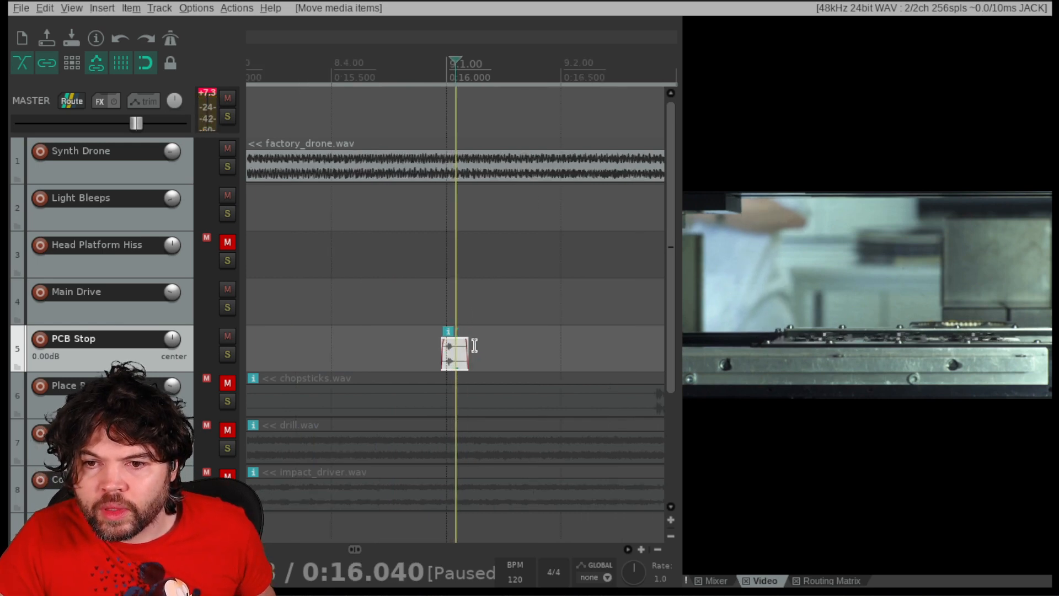
scroll(476, 356, "up", 4)
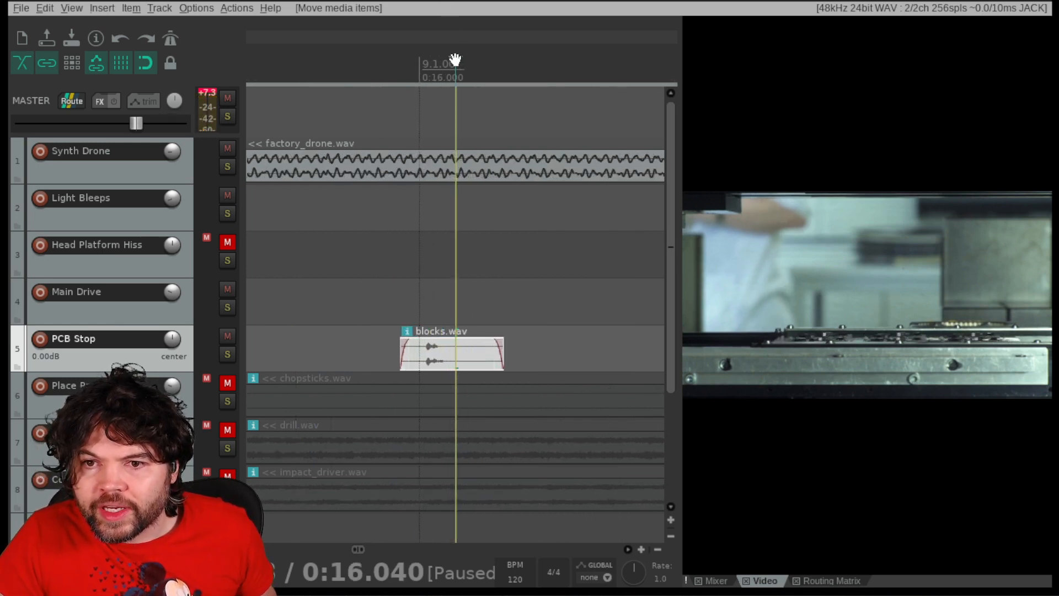
left_click_drag(453, 59, 414, 59)
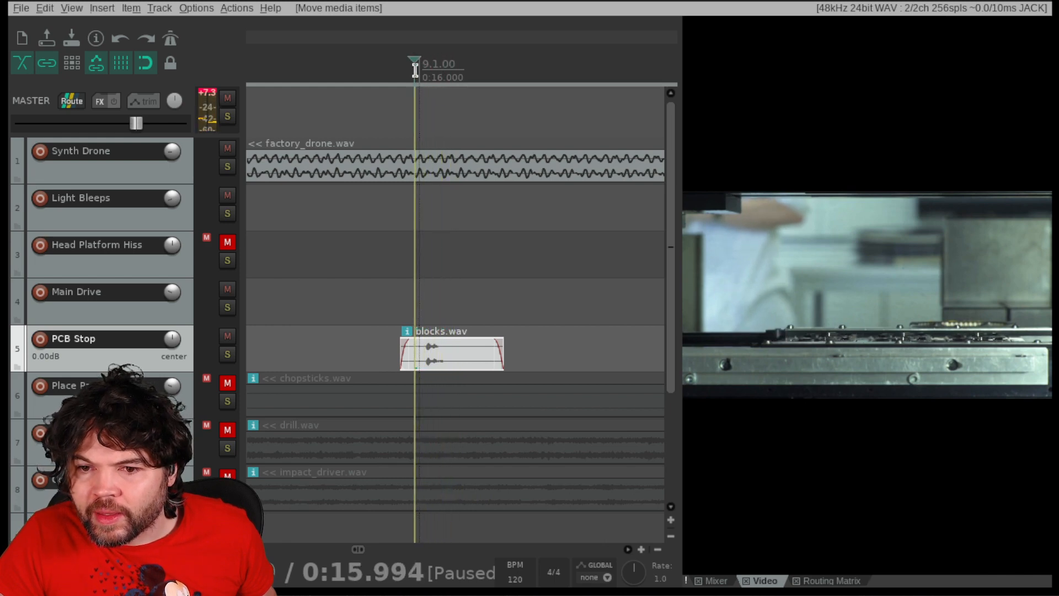
left_click_drag(463, 360, 460, 367)
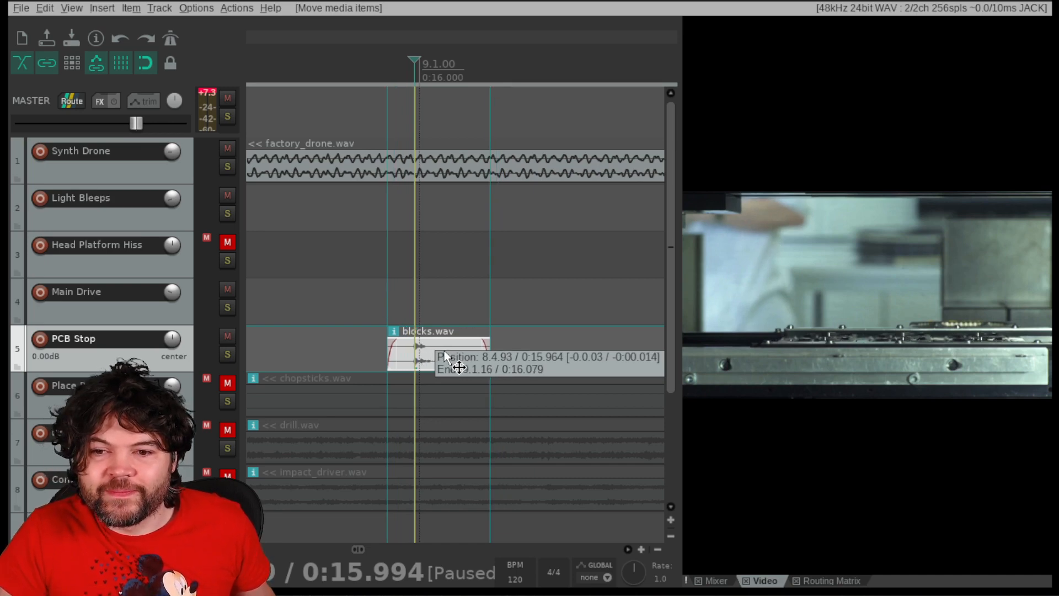
Trim the silence before the knock in the blocks.wav clip and lengthen its fade-out
left_click_drag(459, 367, 407, 357)
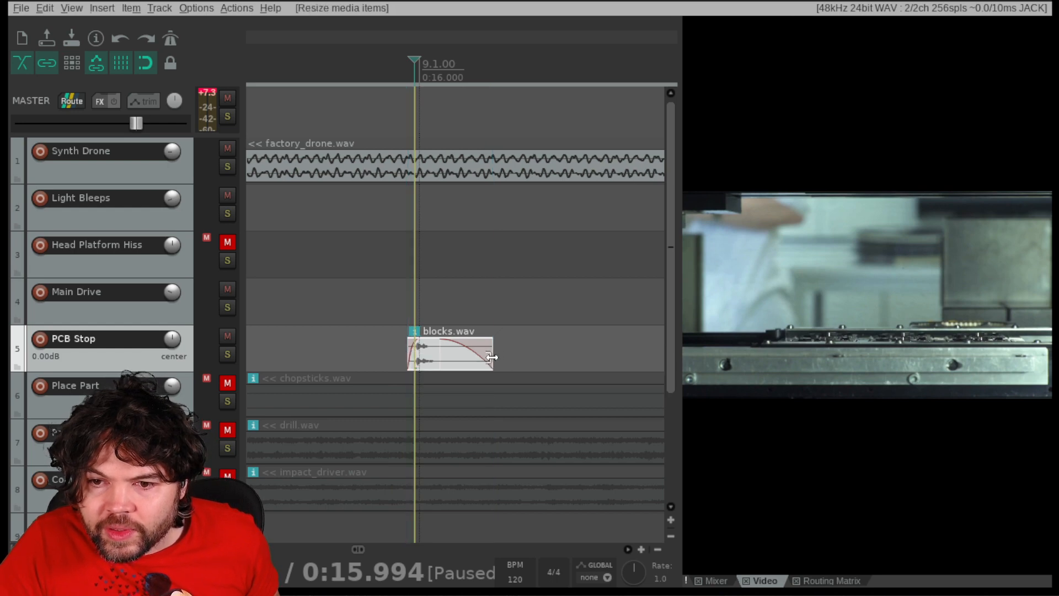
left_click_drag(492, 357, 444, 340)
scroll(475, 265, "down", 6)
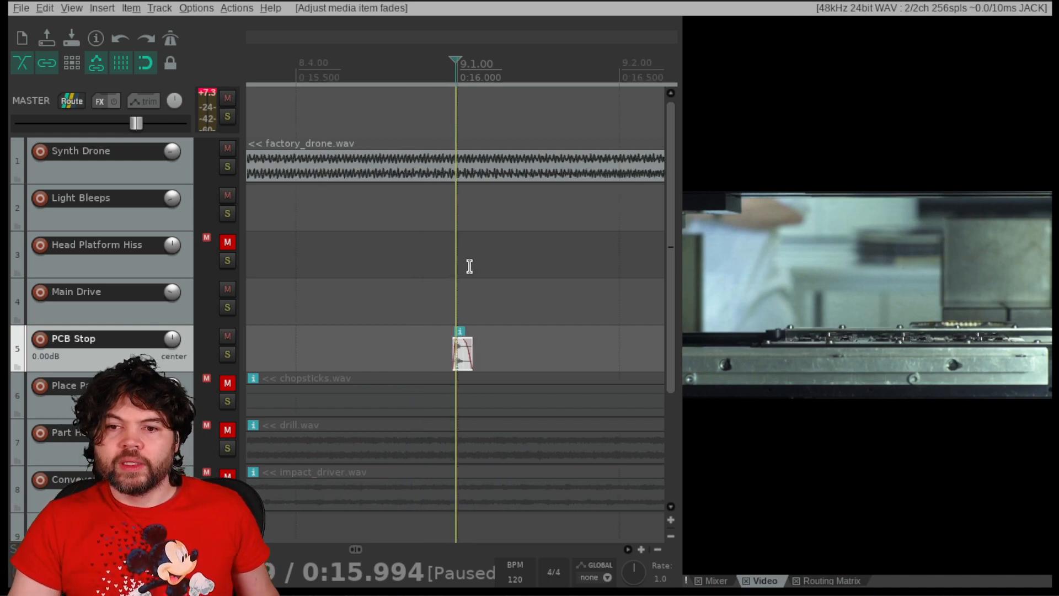
Play the project from before the Main Drive clips and lower the PCB Stop track's volume to -18.6 dB in the mixer
left_click(370, 57)
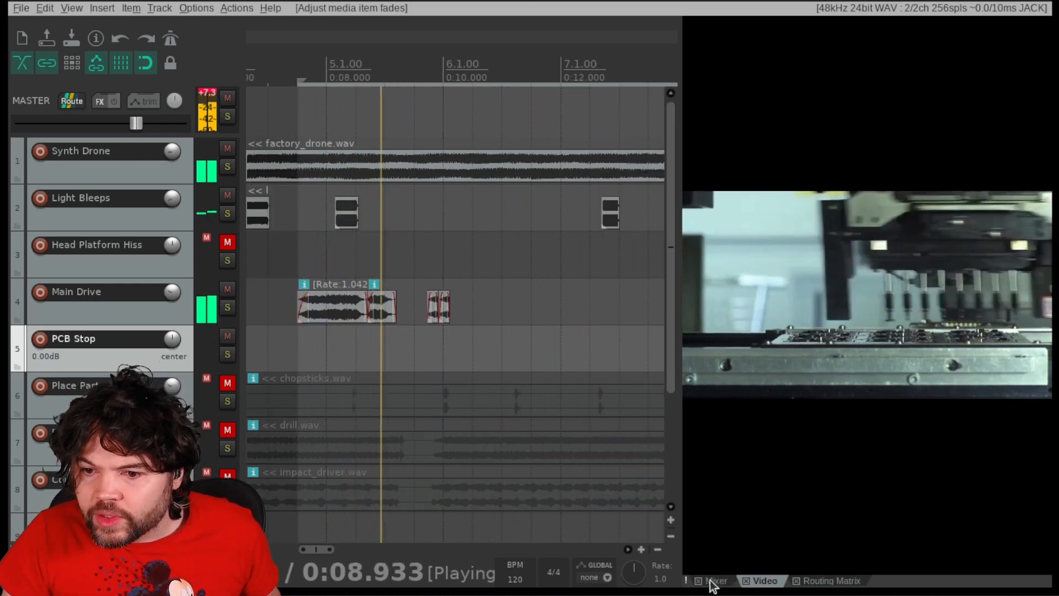
left_click(713, 581)
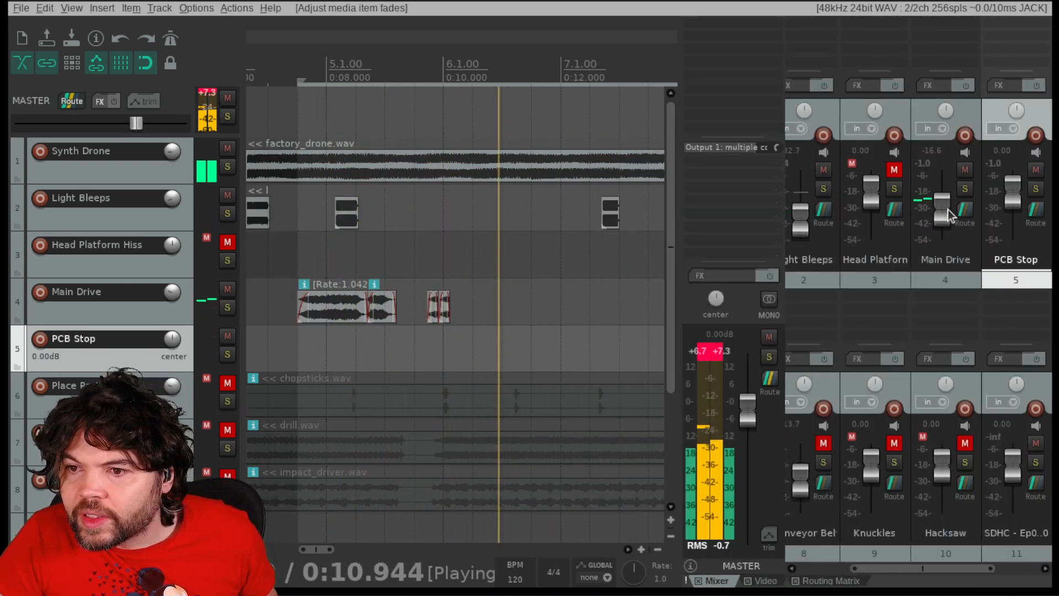
left_click_drag(1012, 200, 1014, 220)
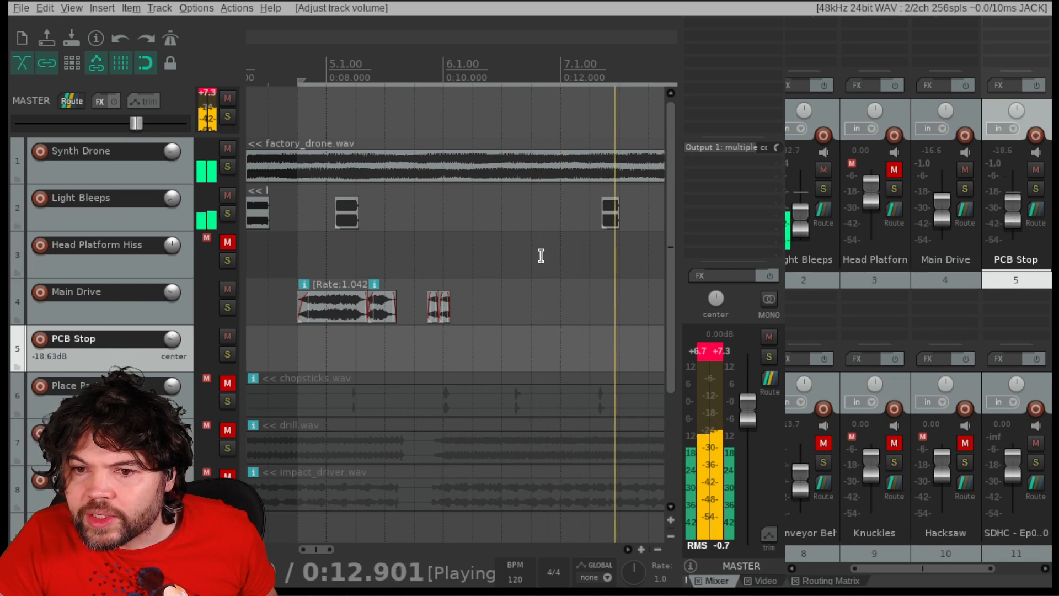
Show the video again, then unmute and solo the Place Part track to hear chopsticks.wav alone
scroll(531, 269, "down", 2)
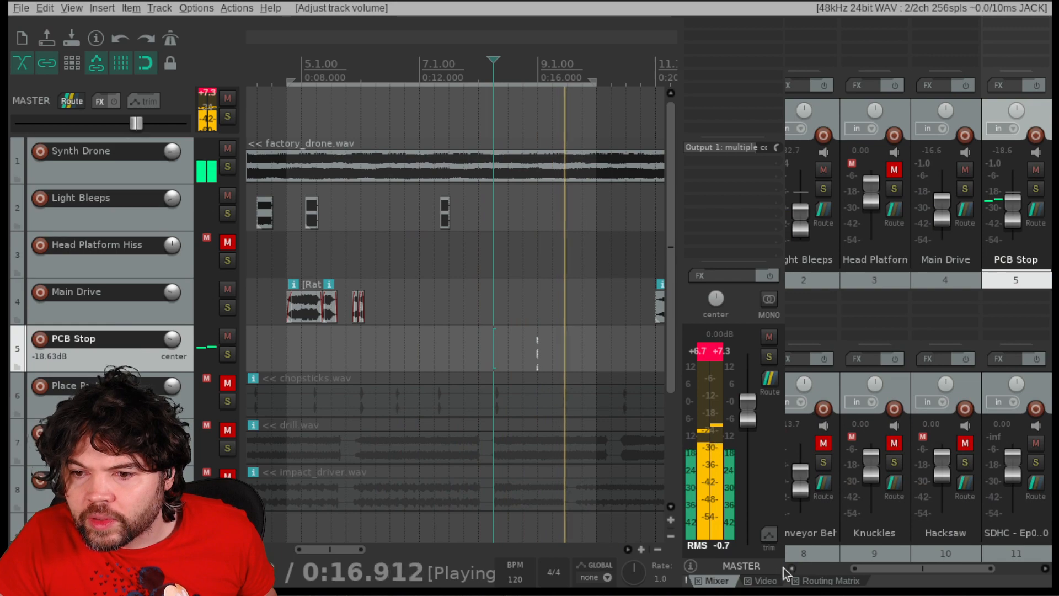
left_click(765, 580)
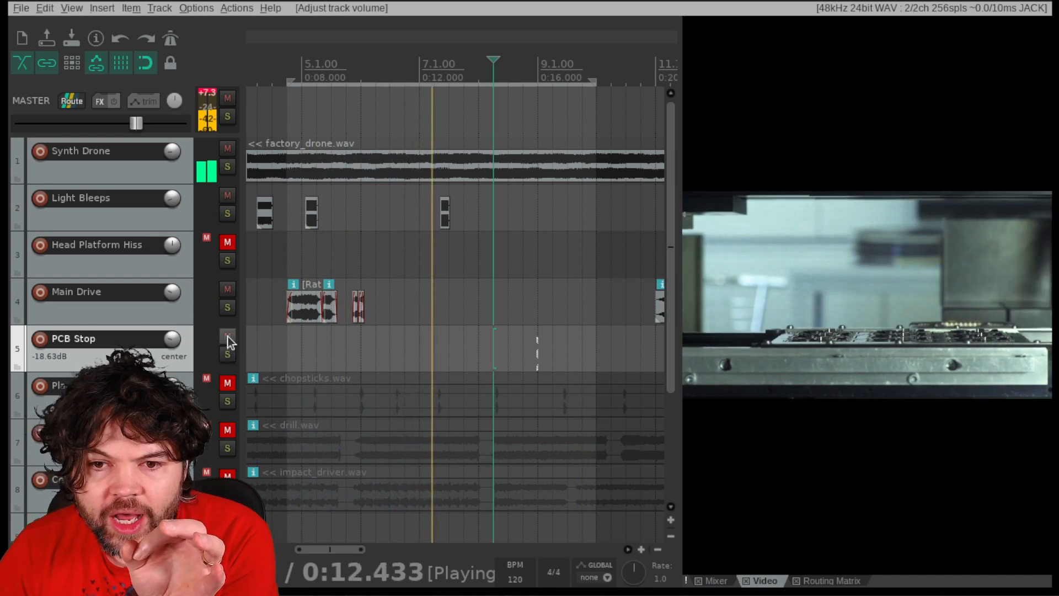
left_click(227, 383)
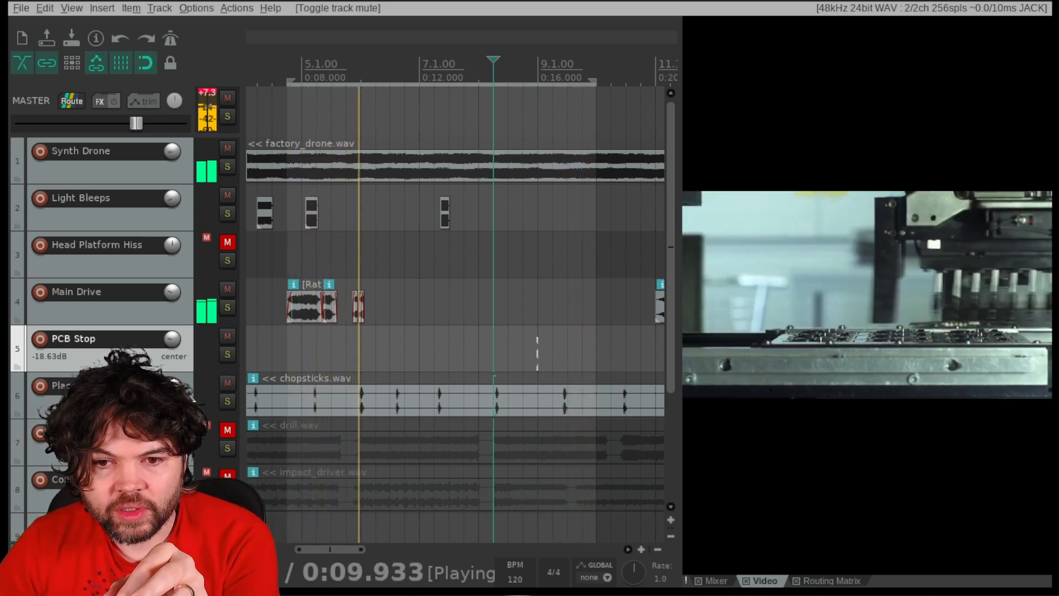
left_click(226, 402)
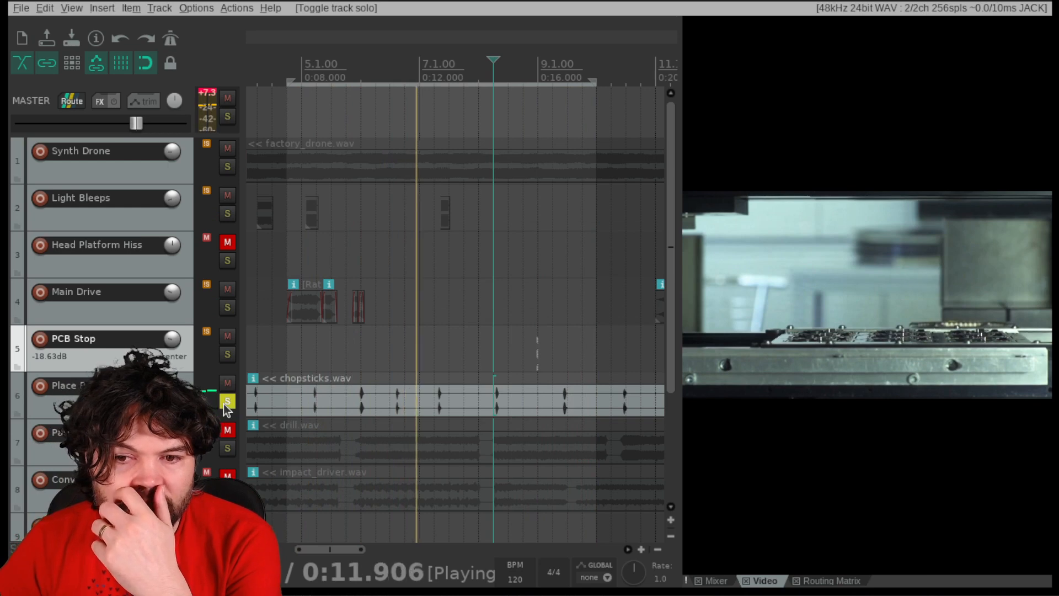
Slide the chopsticks.wav clip along the Place Part track against the looping video and pause playback
left_click_drag(339, 395, 472, 399)
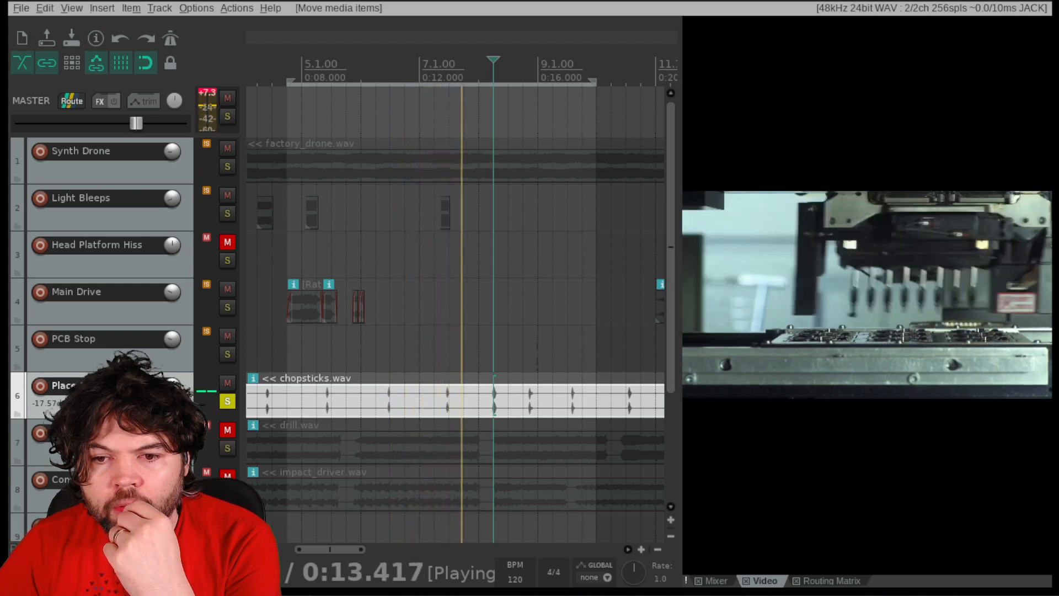
key("ctrl+space")
scroll(330, 408, "up", 3)
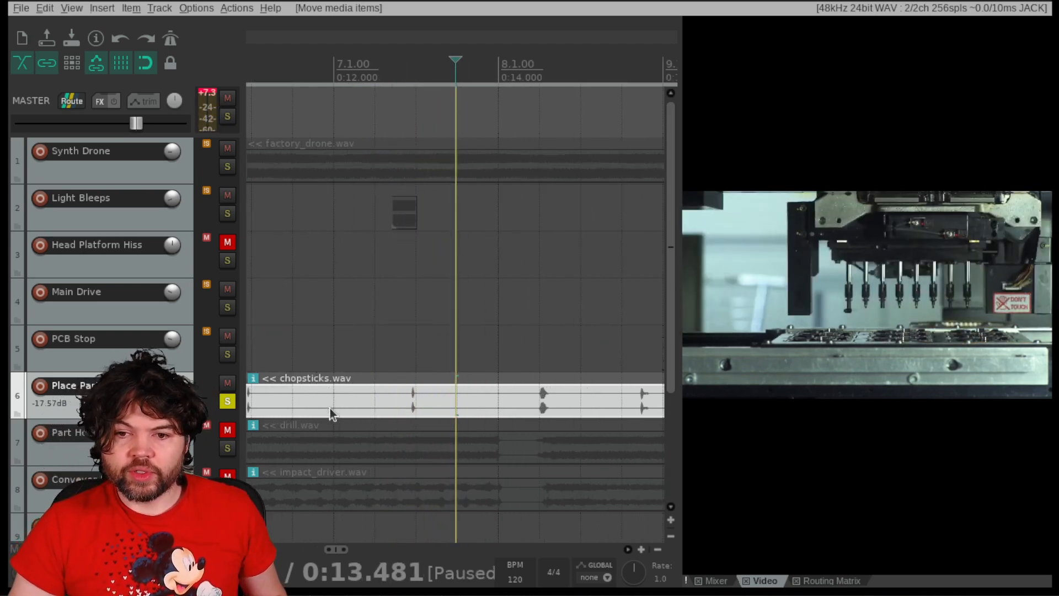
Split chopsticks.wav at 0:09.000 and 0:08.500 to isolate a single tap
left_click_drag(300, 399, 747, 407)
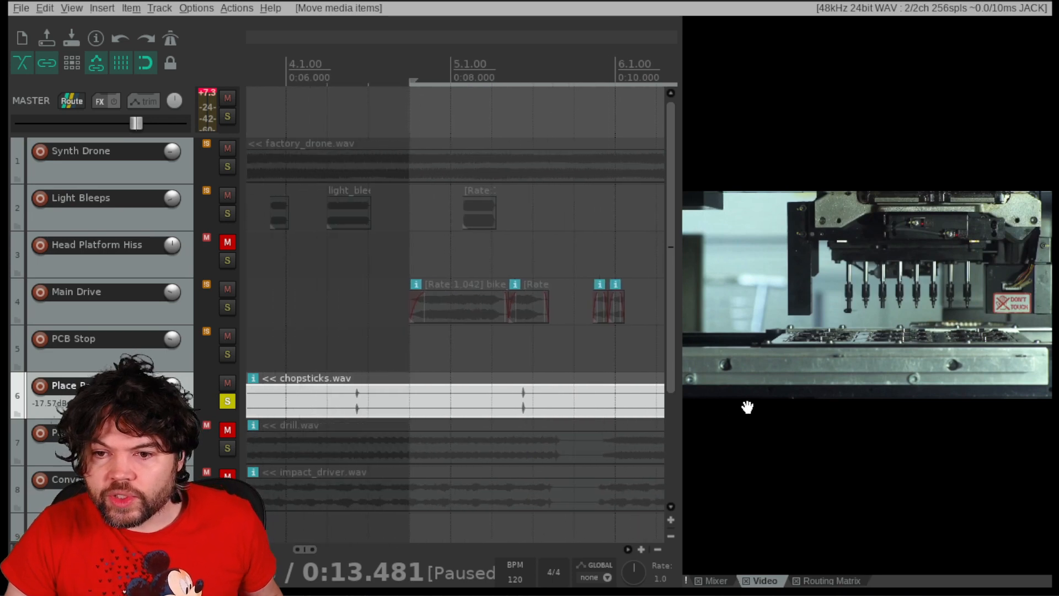
scroll(513, 402, "up", 2)
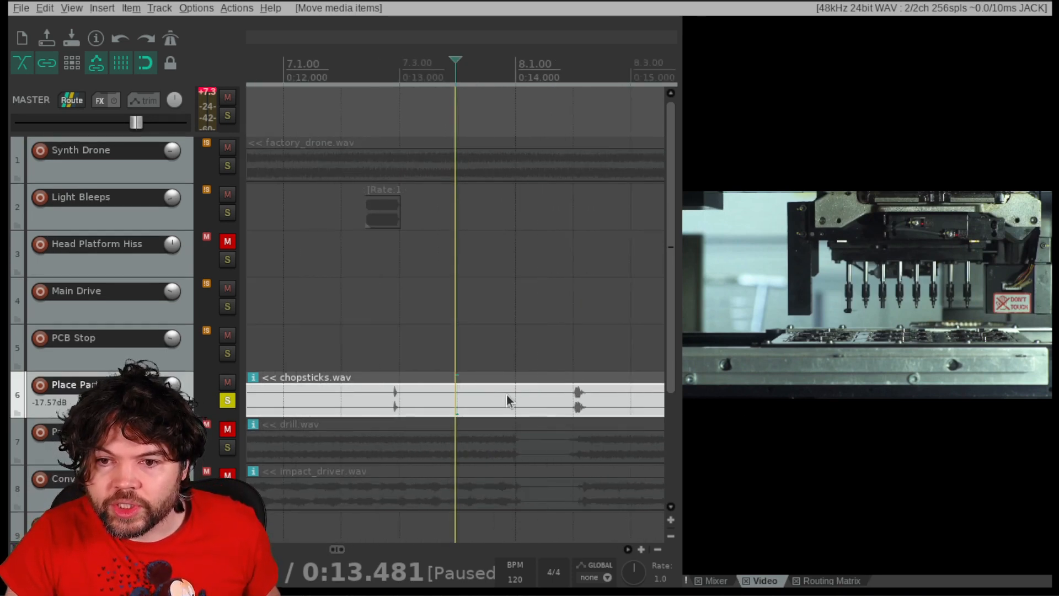
scroll(507, 396, "down", 2)
left_click_drag(314, 398, 417, 406)
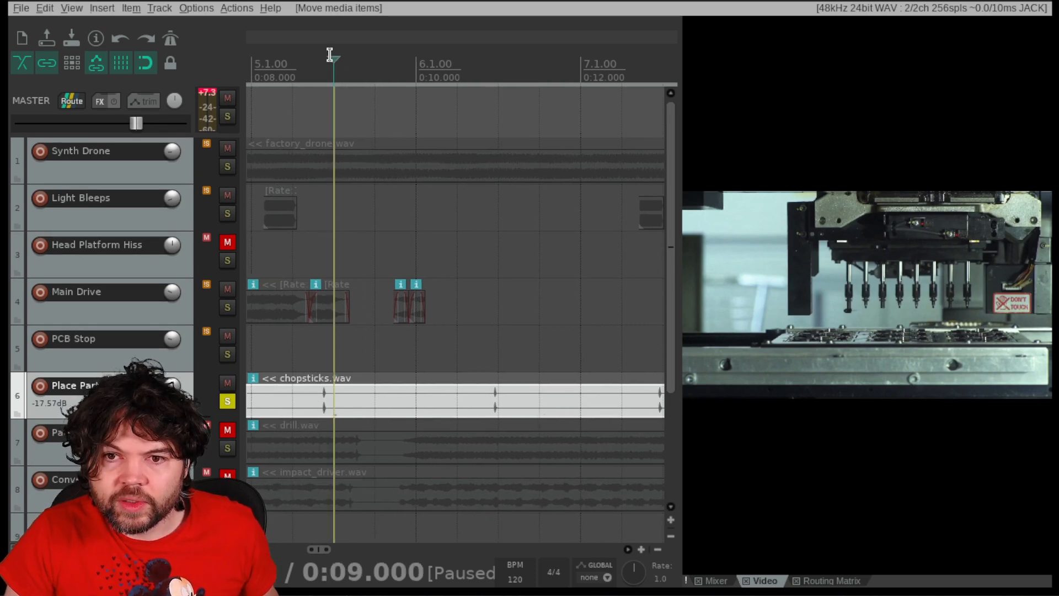
key("s")
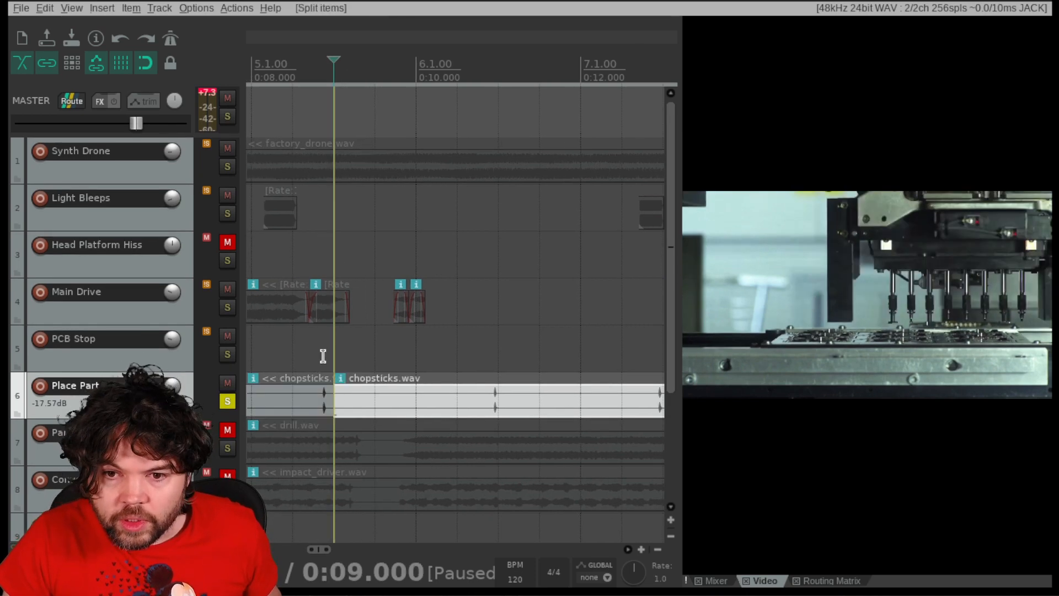
left_click(309, 58)
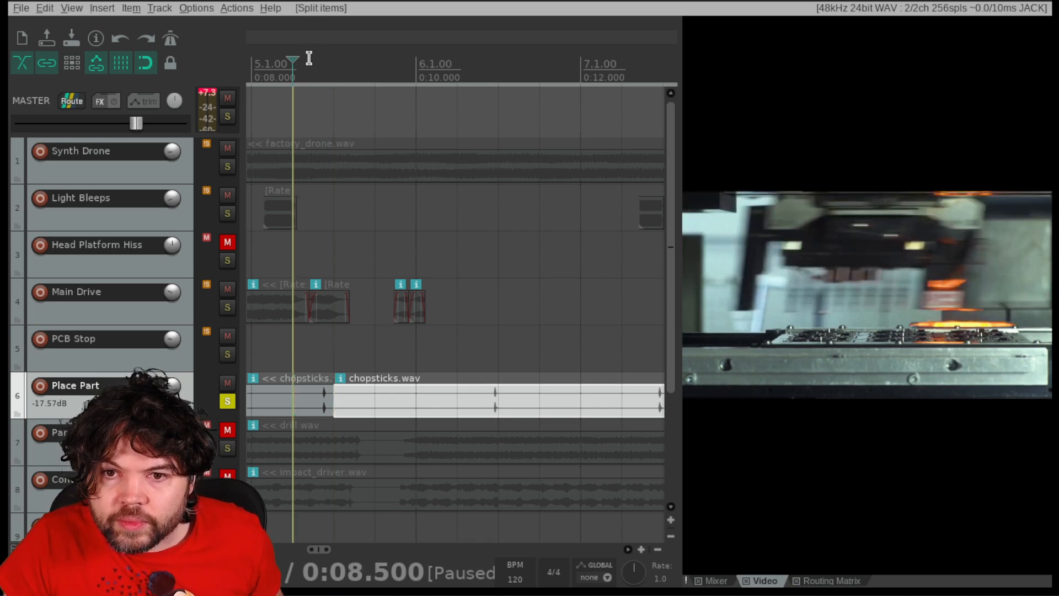
left_click(305, 395)
key("s")
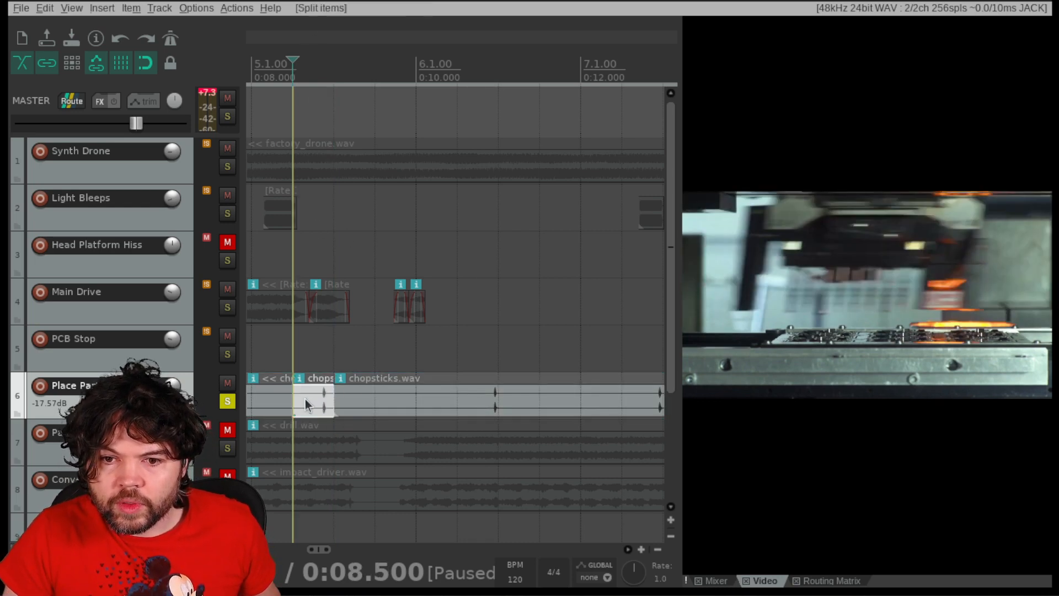
Delete the chopsticks.wav pieces before and after the isolated tap, keeping only the short clip between the two splits
left_click(374, 402)
scroll(401, 399, "down", 2)
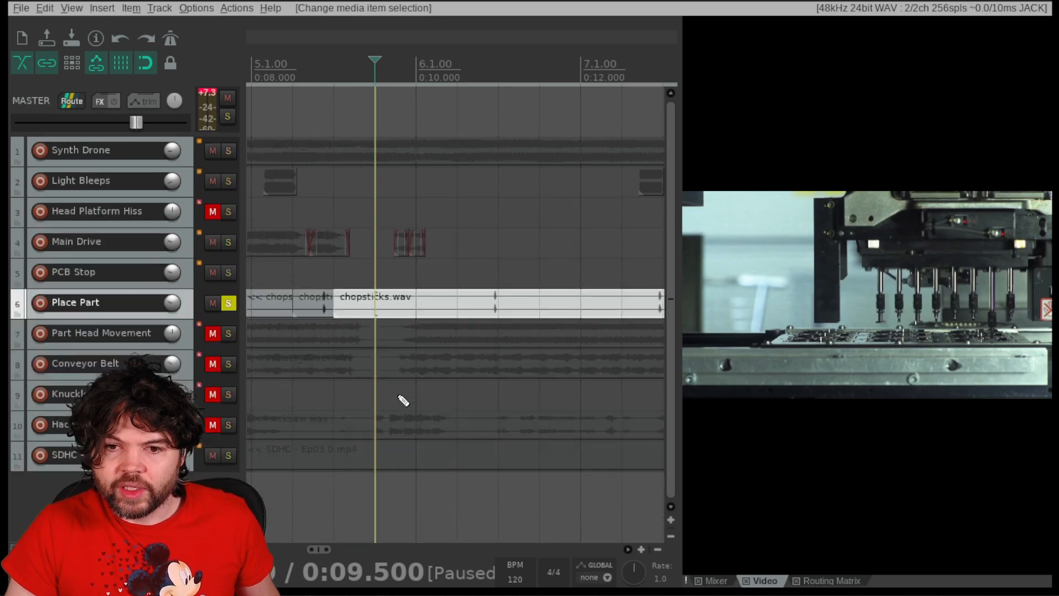
scroll(456, 287, "down", 4)
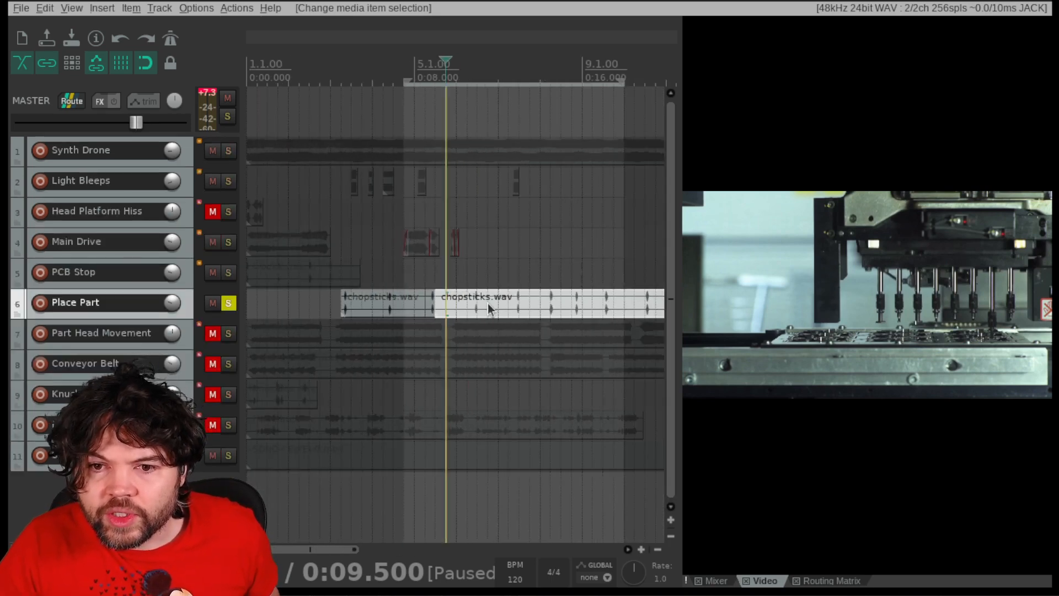
left_click_drag(401, 310, 308, 307)
left_click_drag(527, 306, 591, 308)
scroll(285, 301, "up", 2)
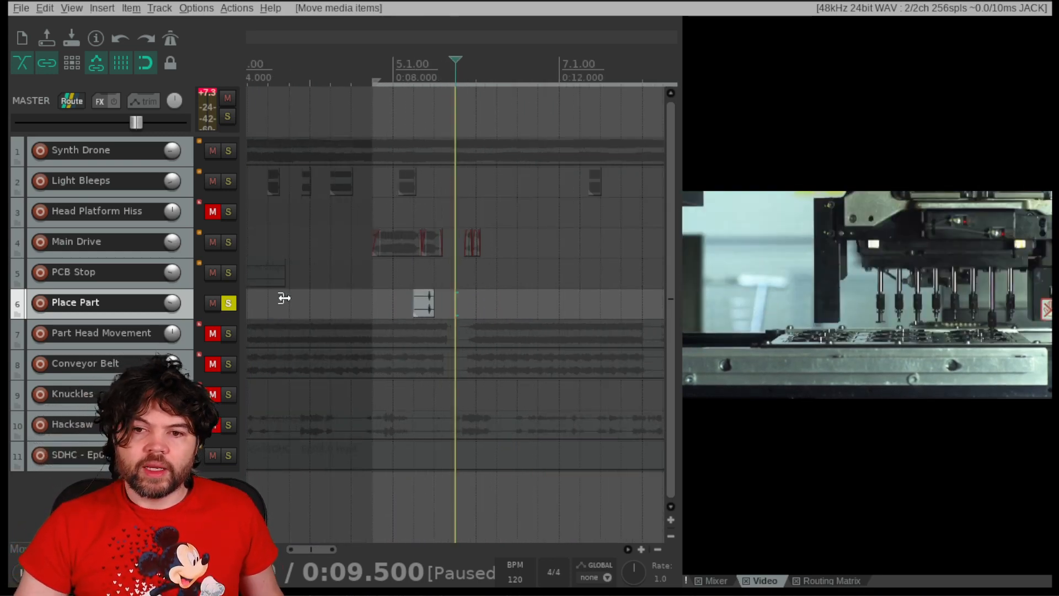
Trim the silence at both ends of the isolated tap clip and lengthen its fade-out
scroll(415, 304, "up", 5)
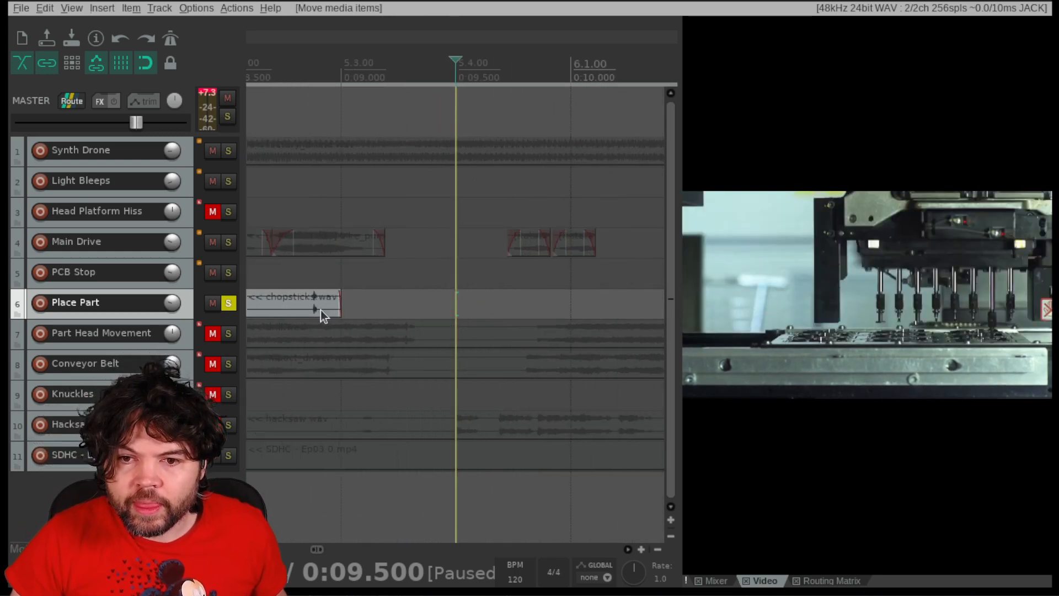
left_click_drag(311, 307, 329, 305)
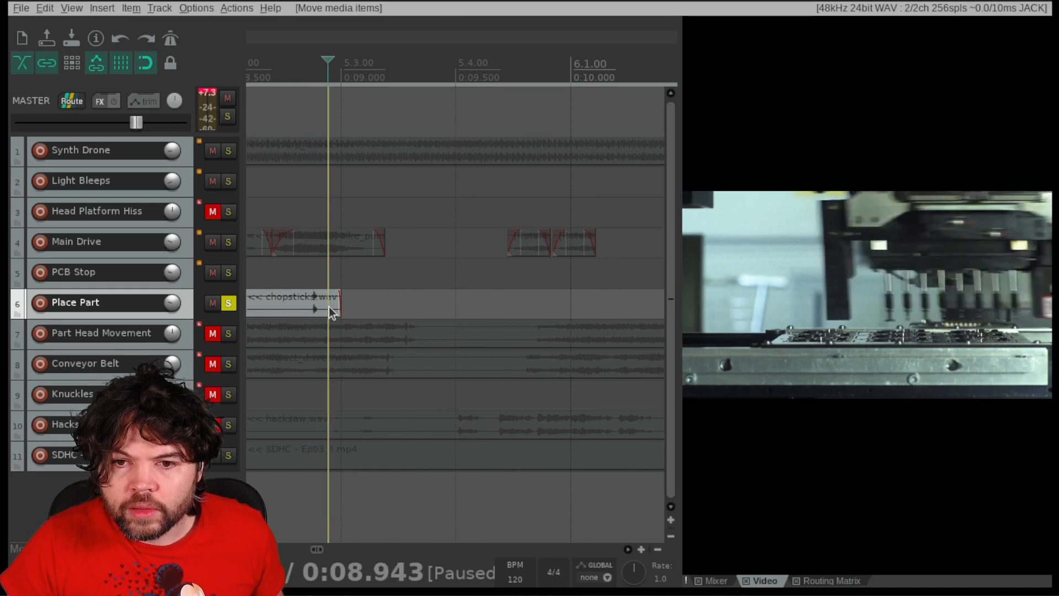
scroll(324, 306, "up", 1)
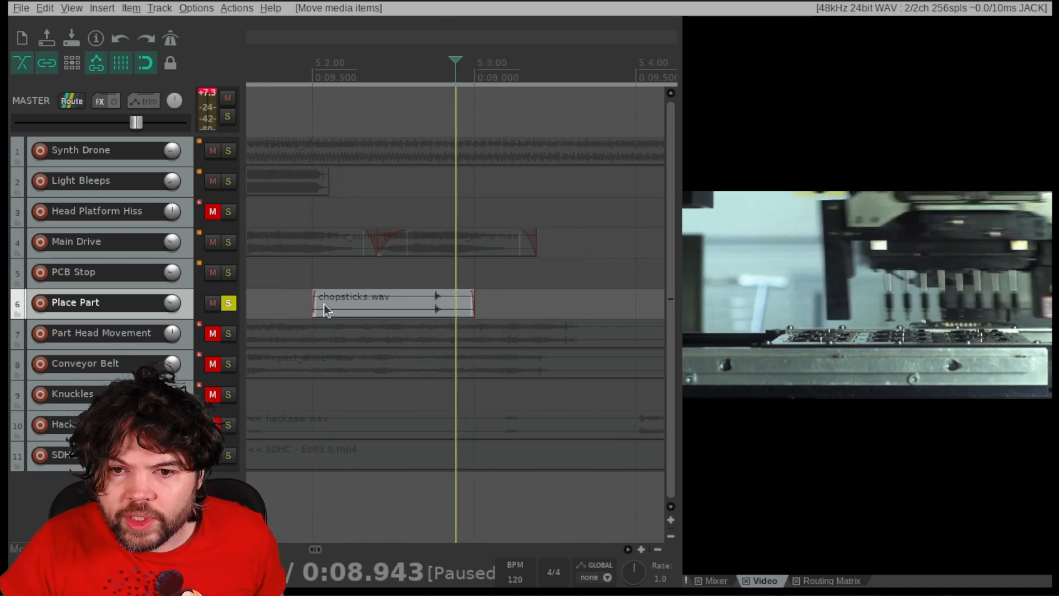
left_click_drag(310, 300, 379, 301)
left_click_drag(424, 301, 445, 295)
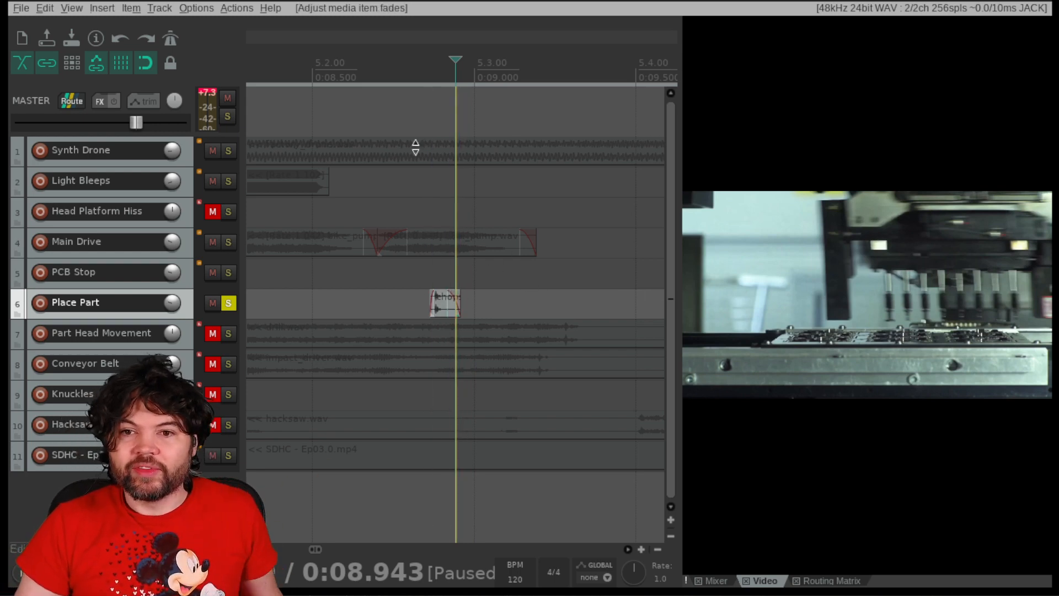
Play the section around the Main Drive clips and move the tap clip to 0:09.603 on the Place Part track to match the video
scroll(409, 166, "down", 3)
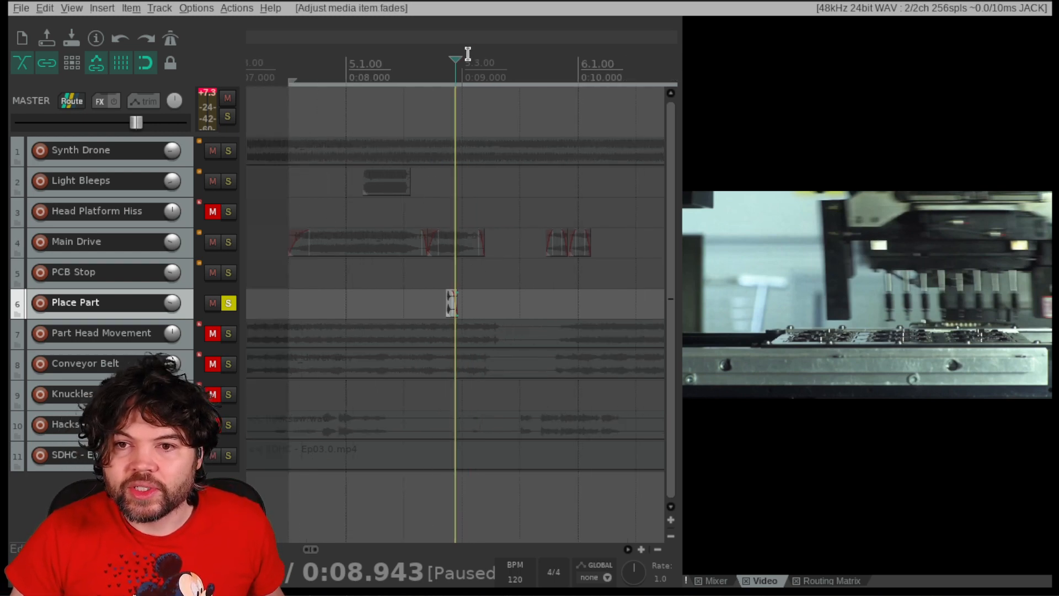
left_click_drag(456, 61, 282, 66)
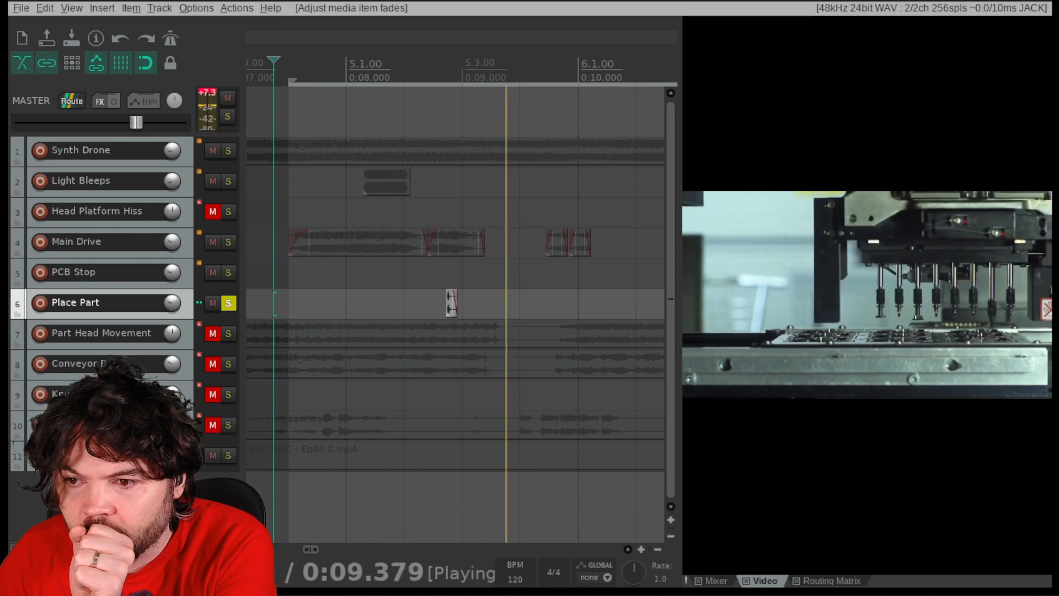
key("ctrl+space")
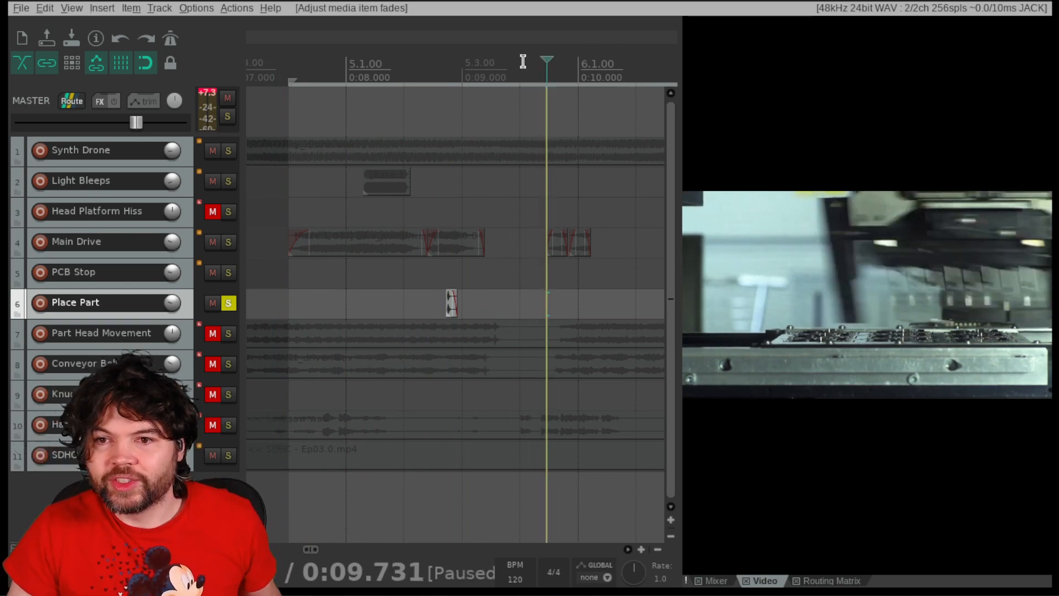
left_click_drag(449, 310, 523, 311)
scroll(557, 303, "up", 6)
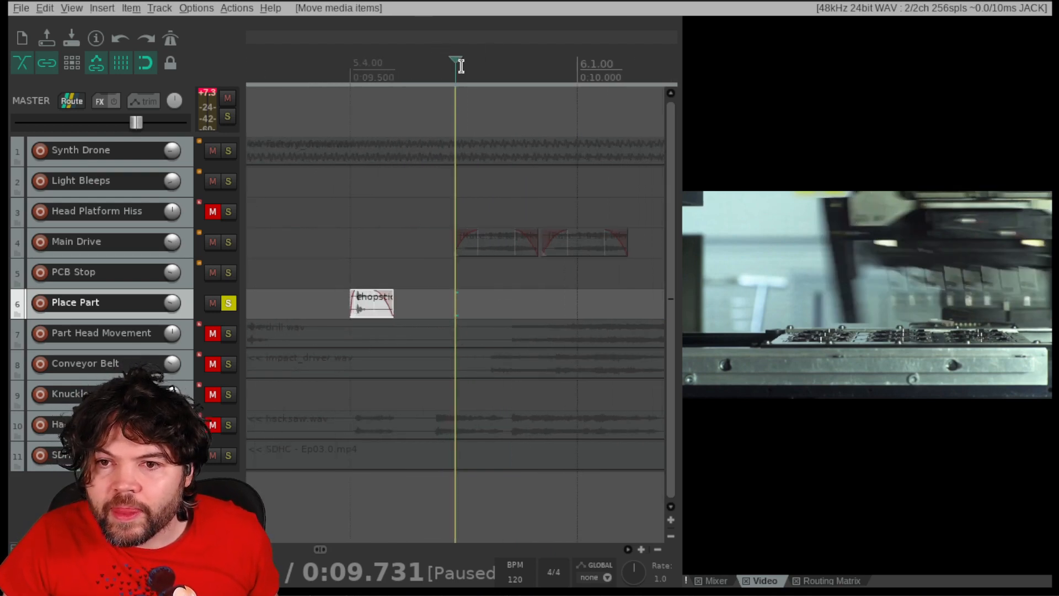
left_click_drag(455, 59, 398, 62)
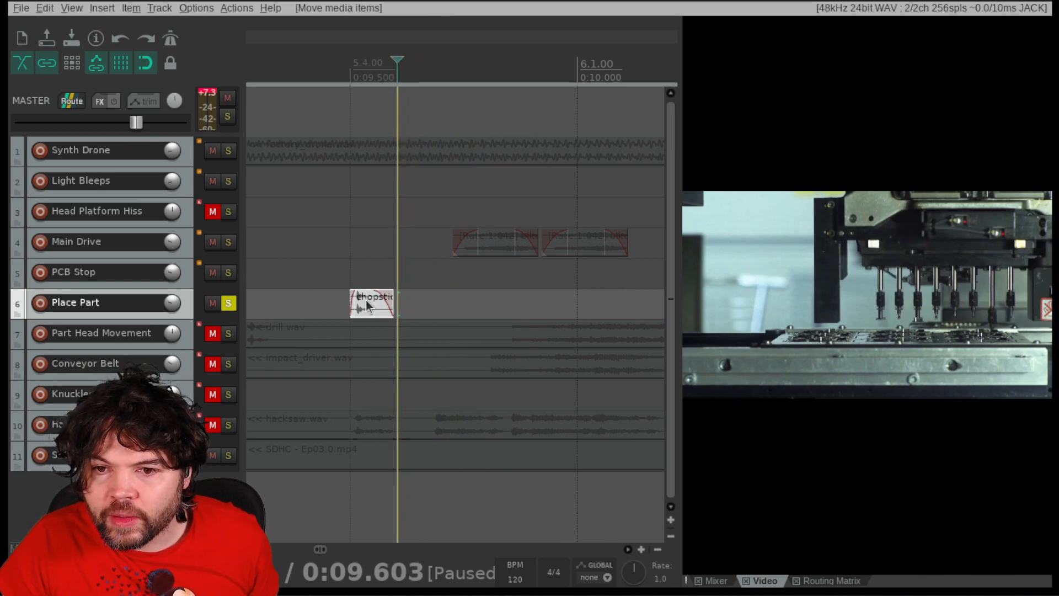
left_click_drag(366, 301, 414, 302)
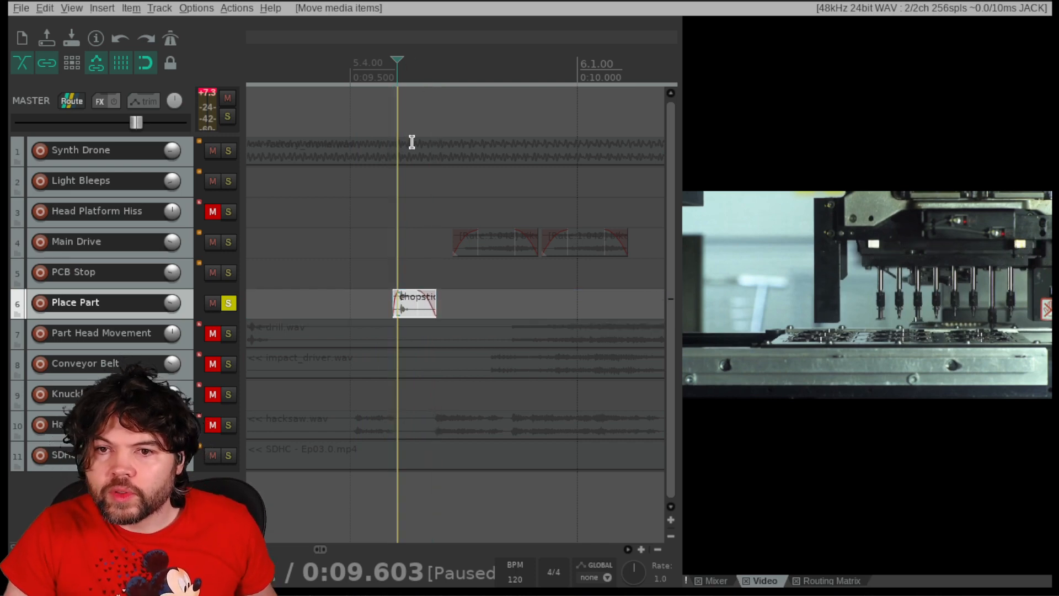
left_click_drag(525, 290, 566, 289)
left_click_drag(413, 292, 543, 291)
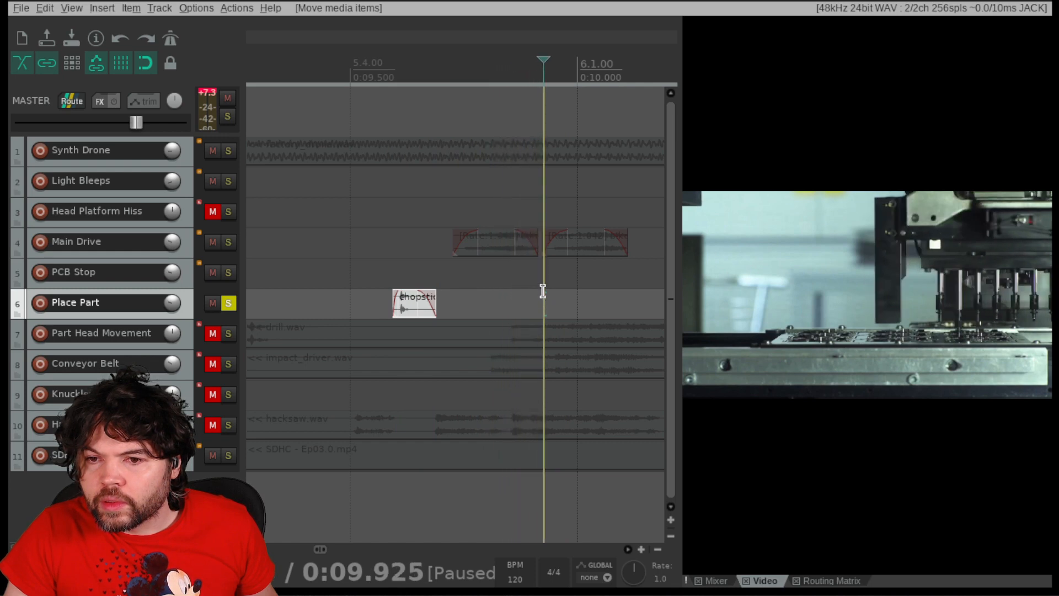
left_click(412, 302)
left_click_drag(412, 302, 574, 315)
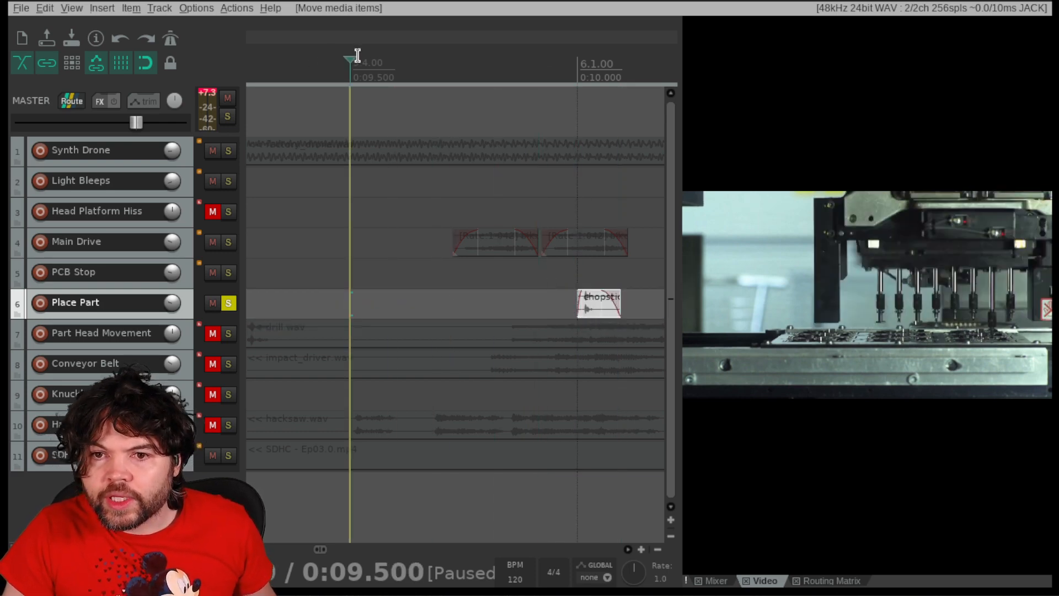
key("ctrl+z")
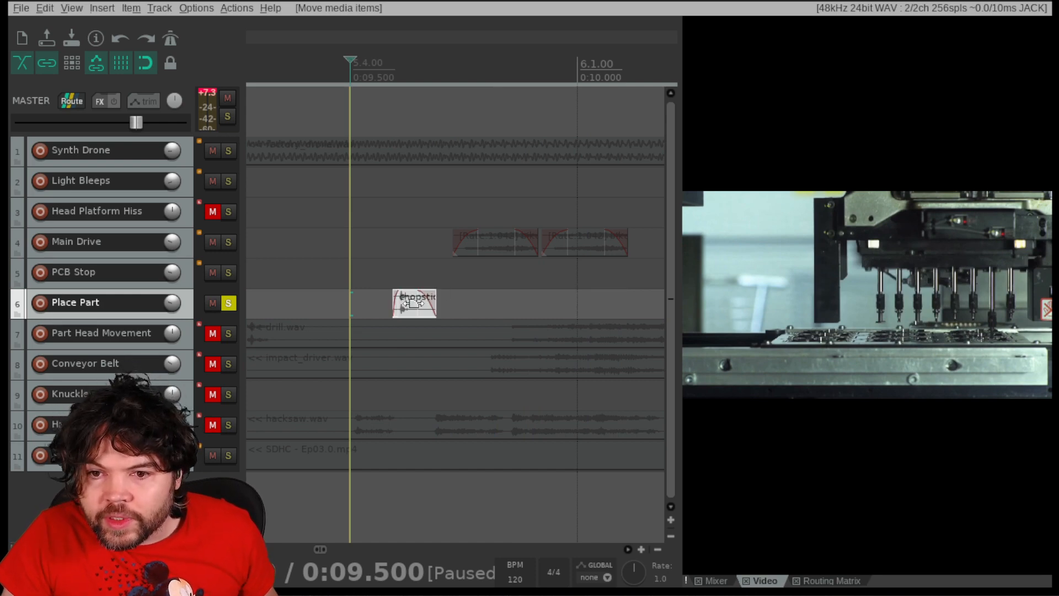
Copy the tap clip along the Place Part track and line the copy's tap up with the next placement at 0:09.918
left_click_drag(409, 304, 588, 302)
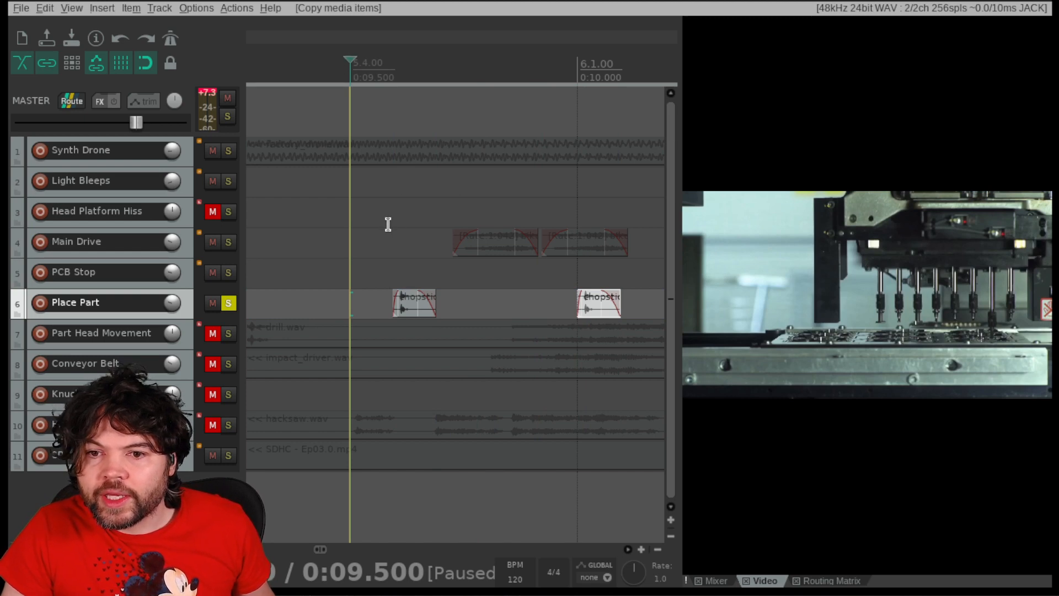
left_click_drag(388, 224, 540, 223)
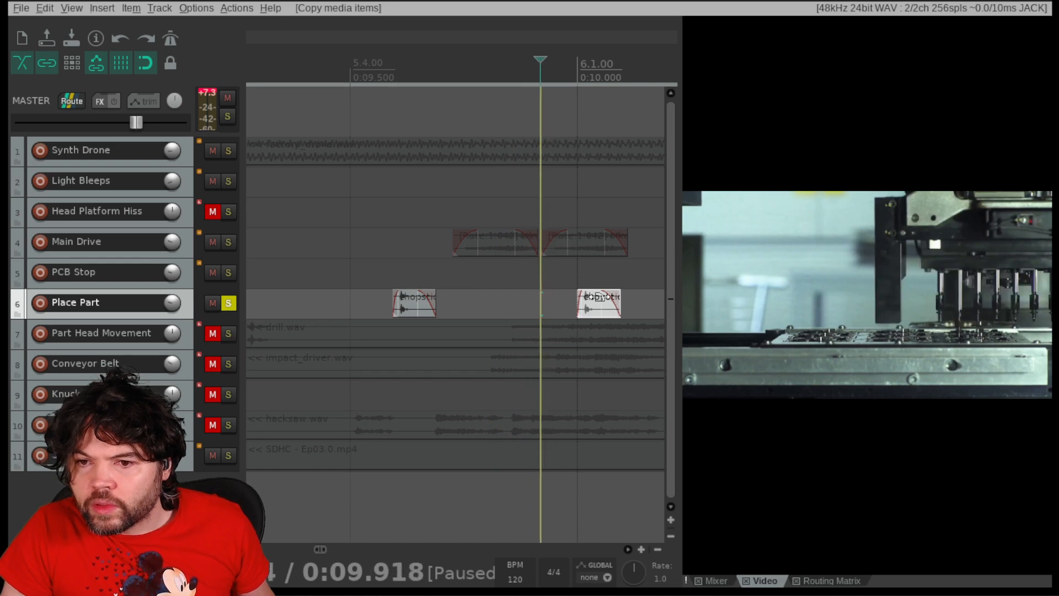
left_click_drag(597, 298, 556, 318)
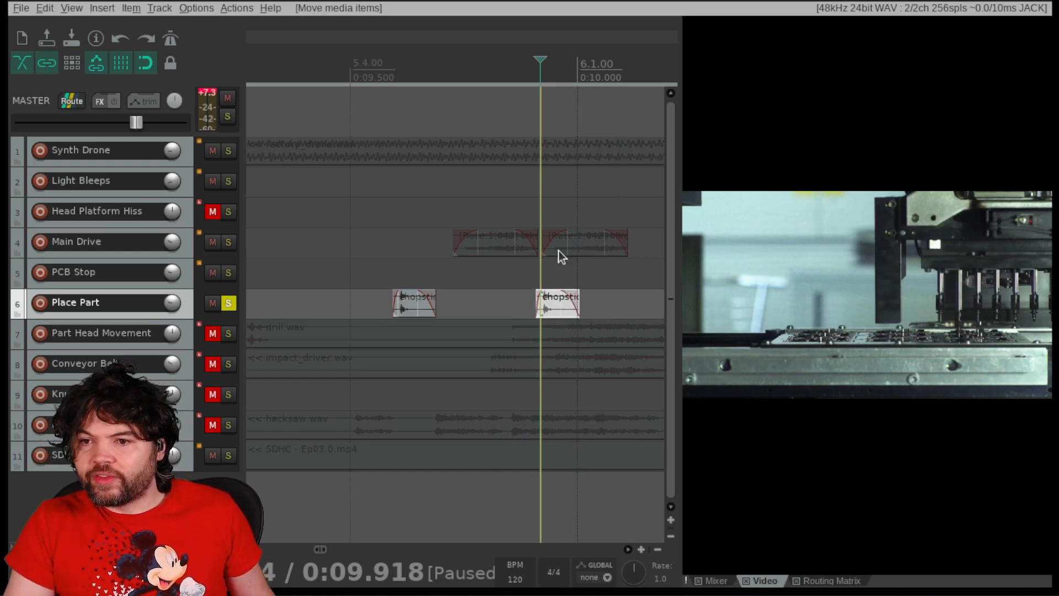
Make another copy of the tap clip and align its tap with the following placement at 0:10.076
left_click_drag(547, 241, 597, 241)
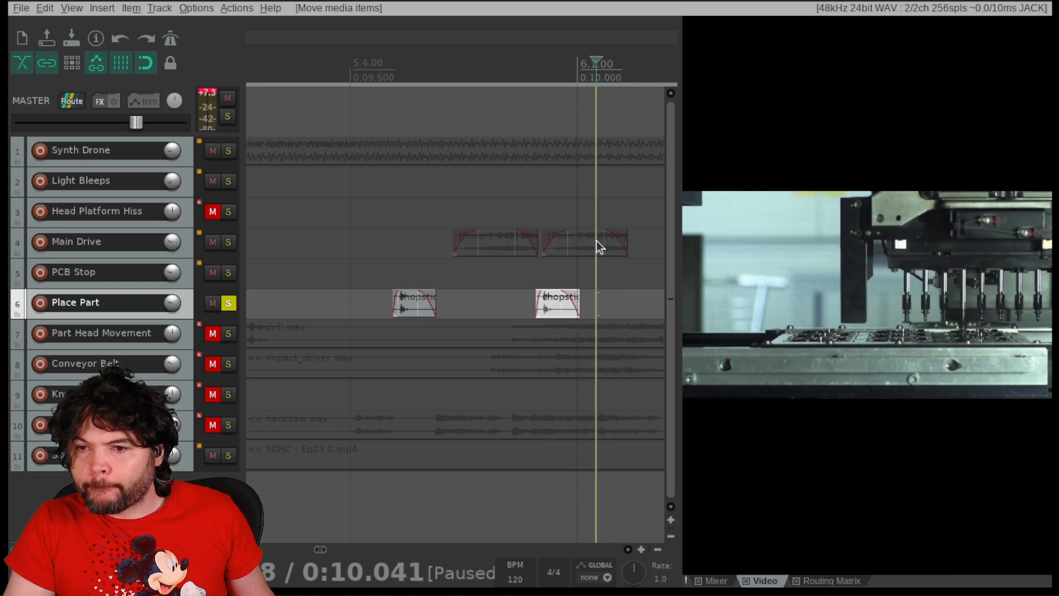
left_click(548, 307)
left_click_drag(549, 307, 633, 309)
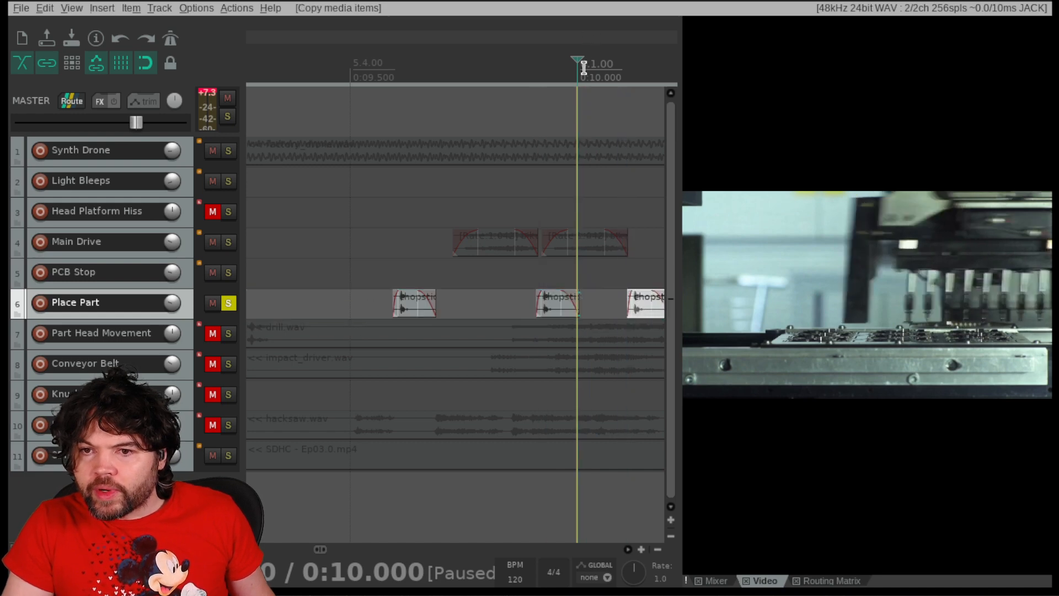
left_click_drag(577, 61, 611, 62)
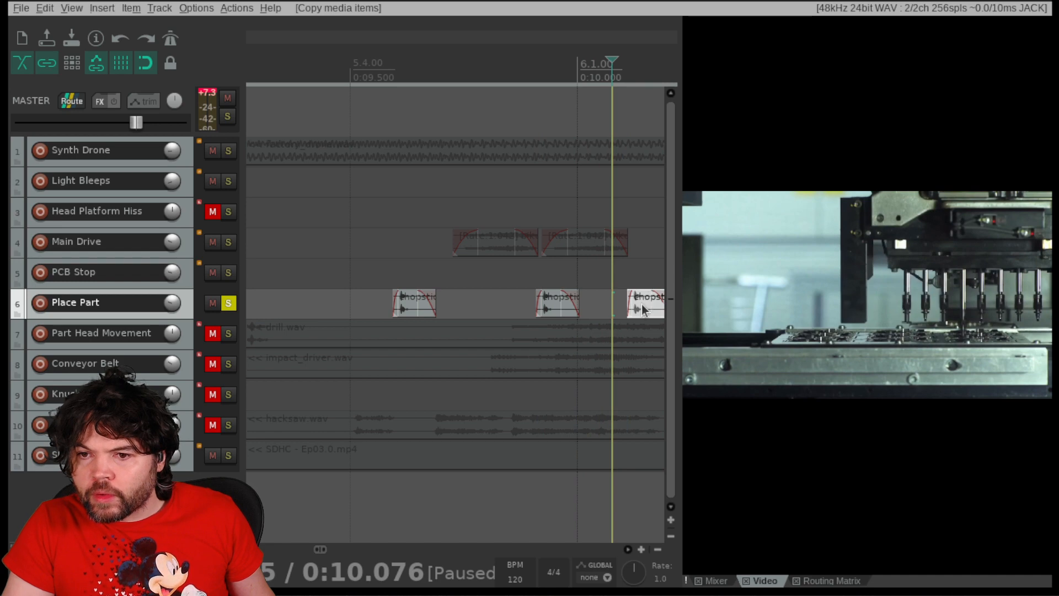
left_click_drag(643, 309, 614, 308)
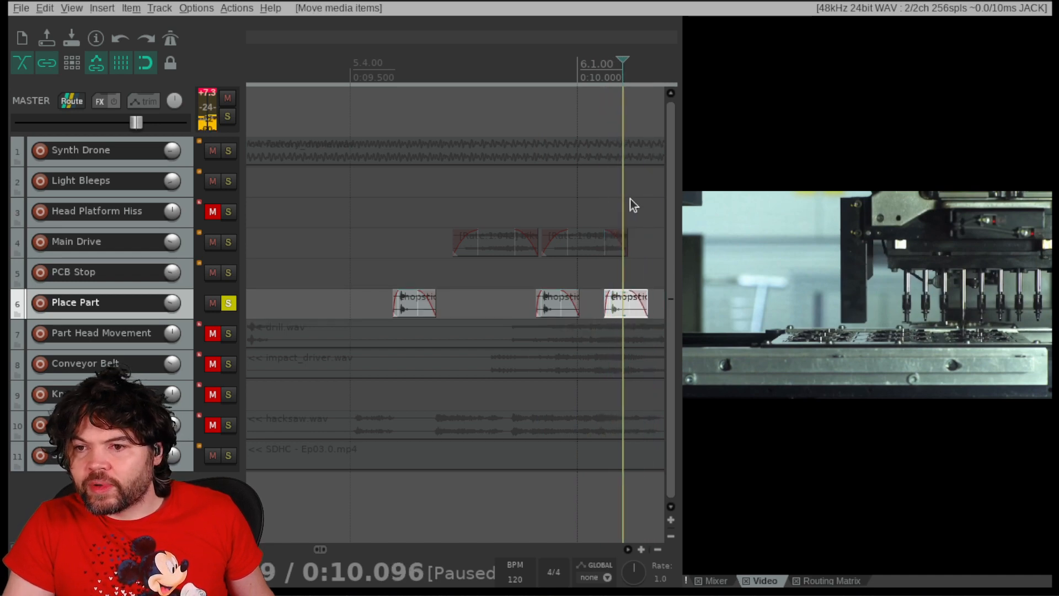
Copy the tap clip along the Place Part track once more and align its tap with the next placement at 0:10.302
left_click_drag(630, 198, 414, 215)
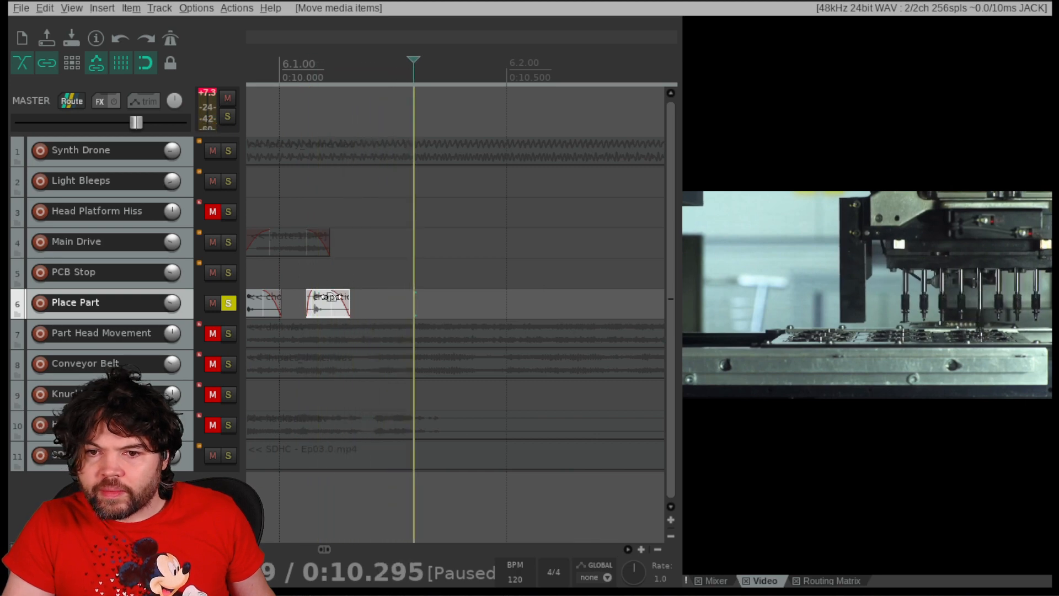
key("Page_Up")
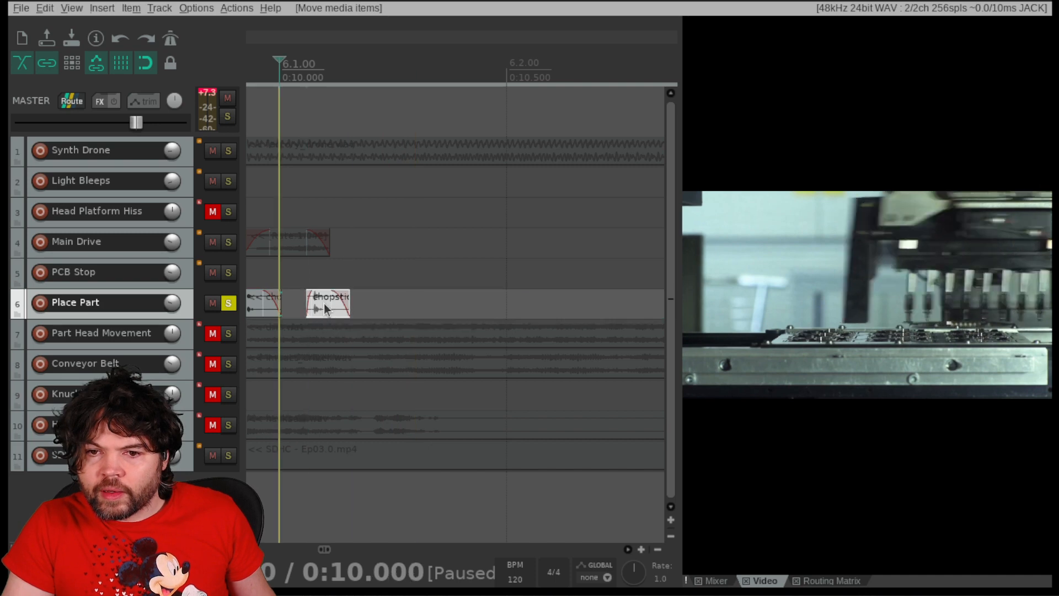
left_click_drag(324, 303, 483, 304)
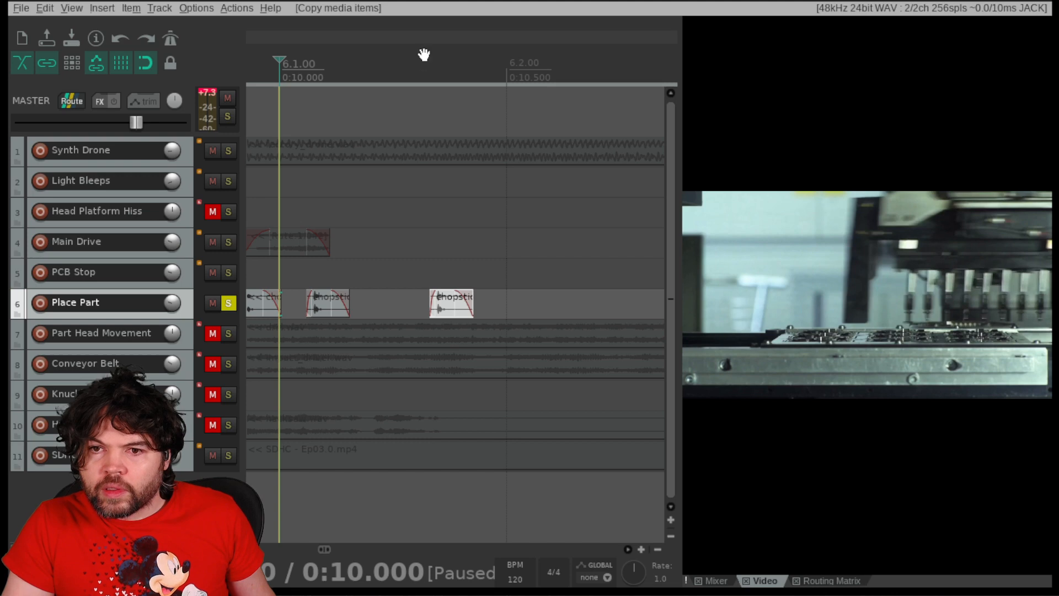
key("Page_Down")
left_click_drag(508, 59, 419, 61)
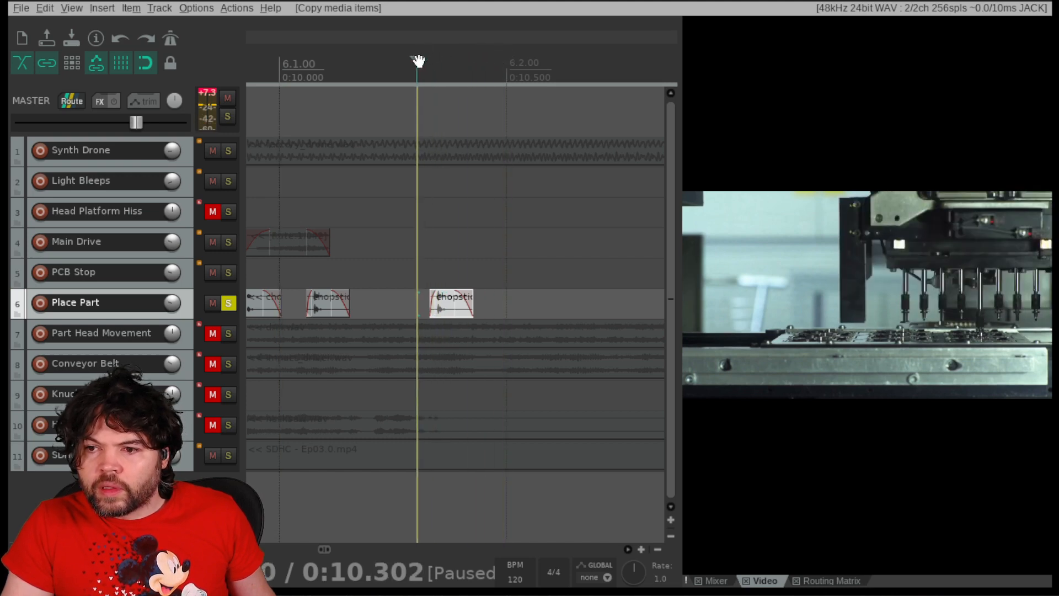
left_click_drag(443, 303, 427, 305)
Unsolo the Place Part track and play the mix from 0:07.500 to check the placement taps against the video
scroll(465, 232, "down", 5)
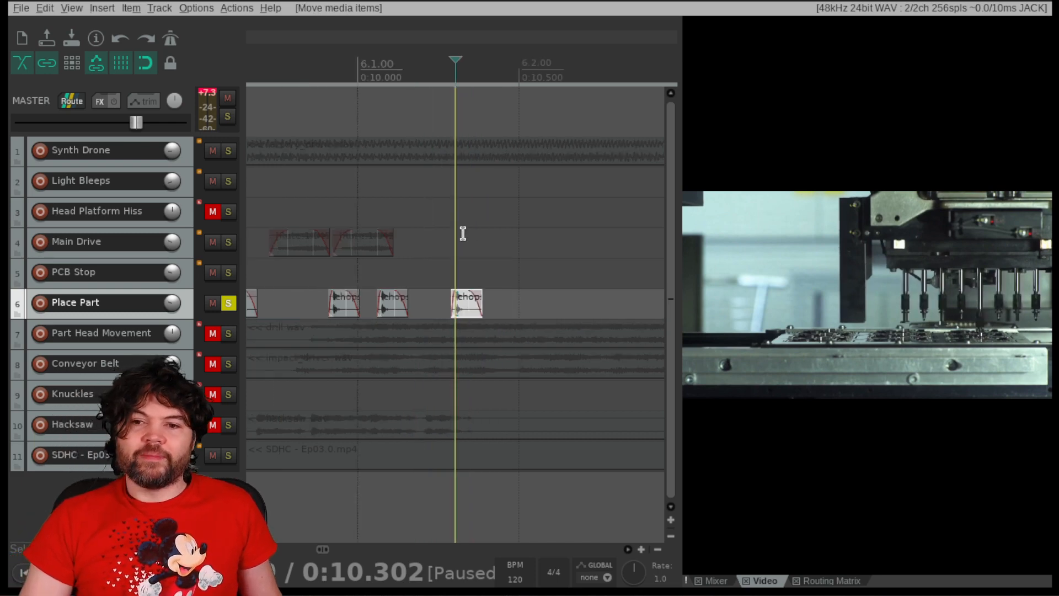
scroll(463, 235, "down", 3)
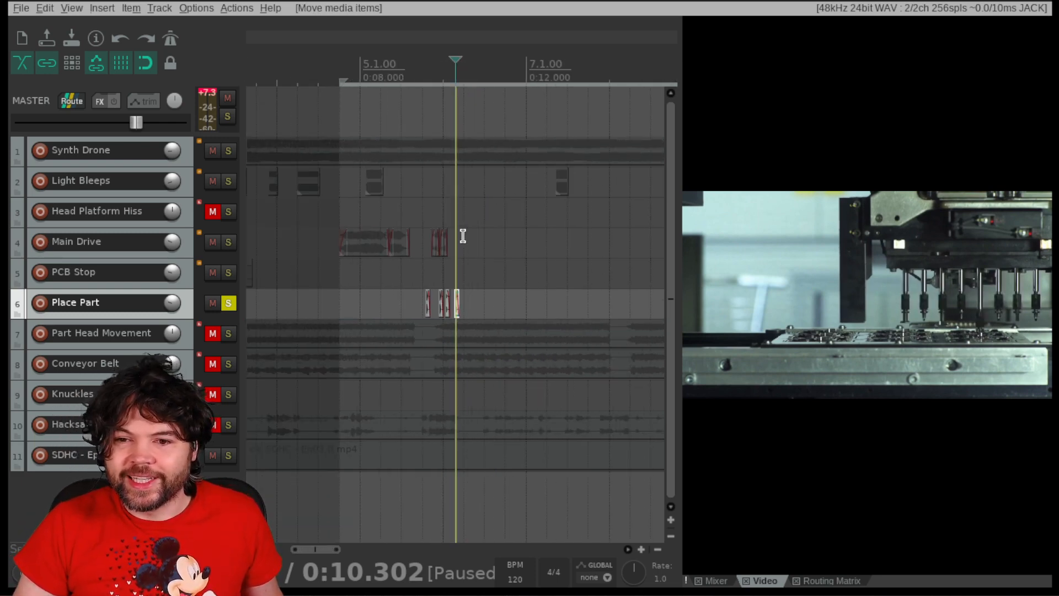
left_click(349, 67)
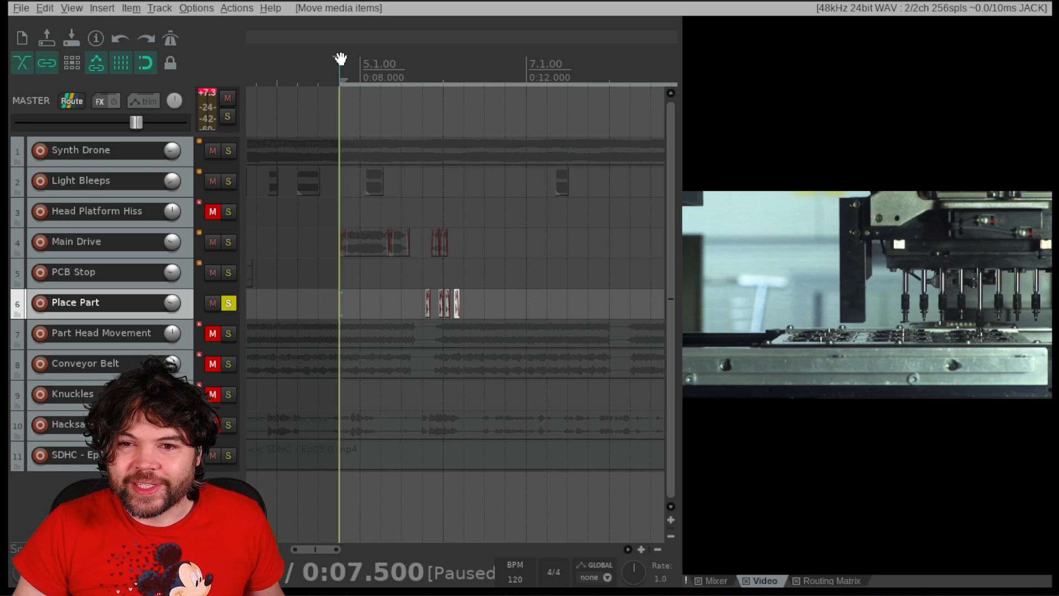
left_click(230, 302)
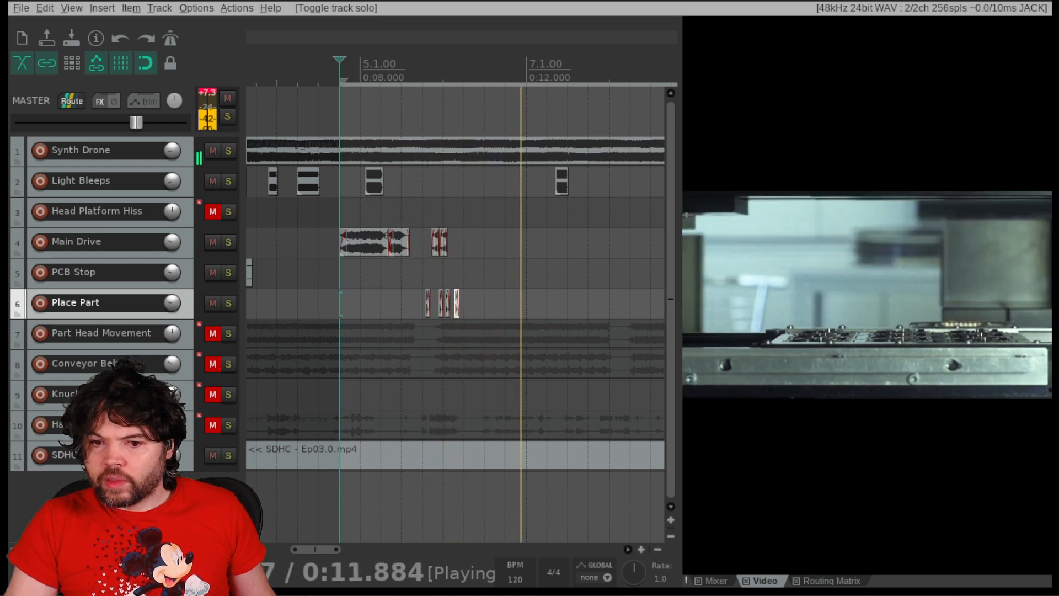
key("ctrl+space")
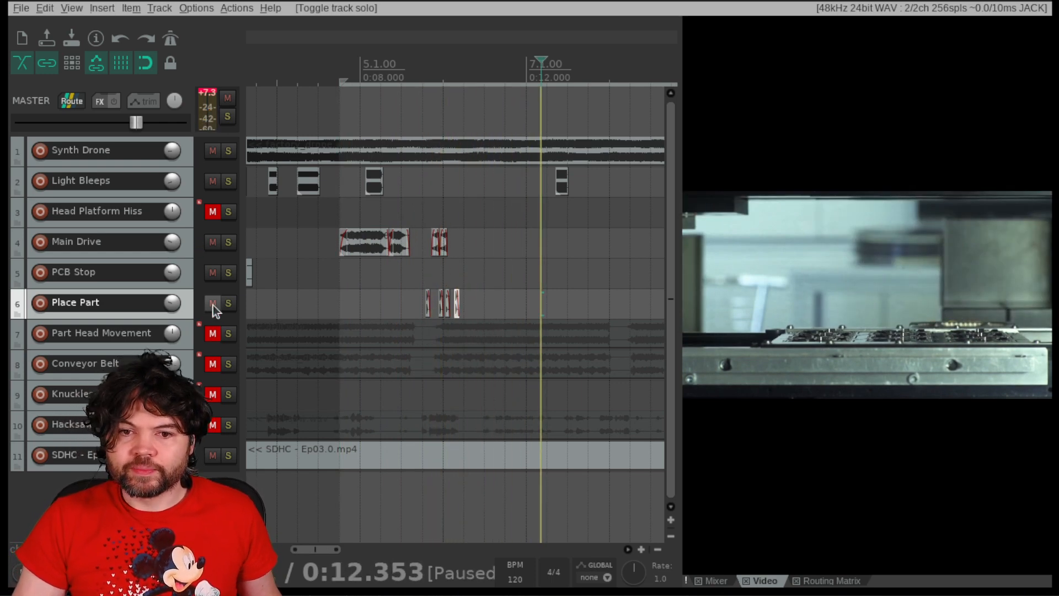
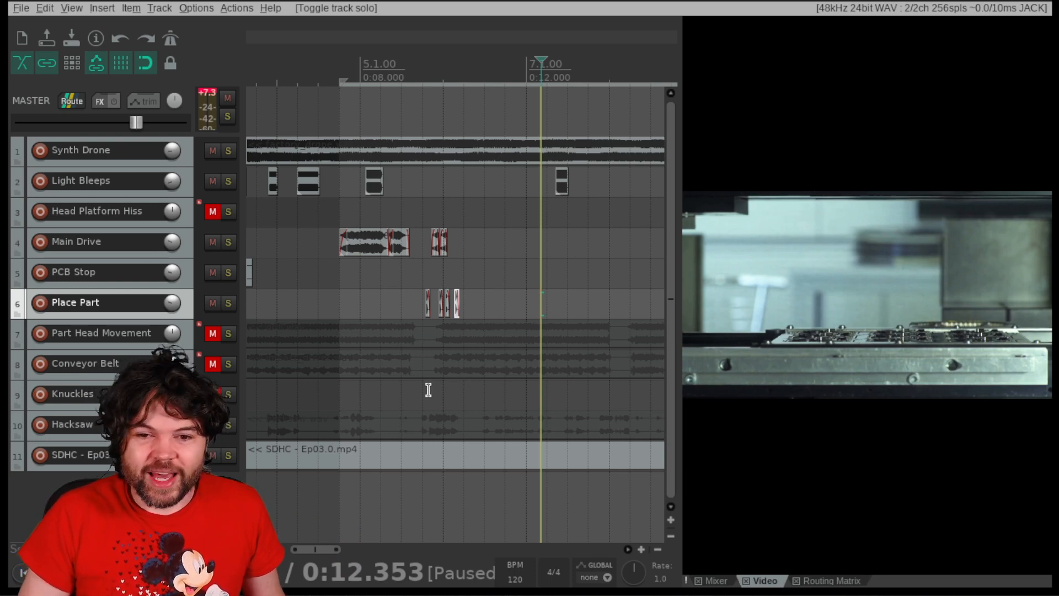
Unmute the Conveyor Belt track and play the mix from 0:07.500
left_click(208, 370)
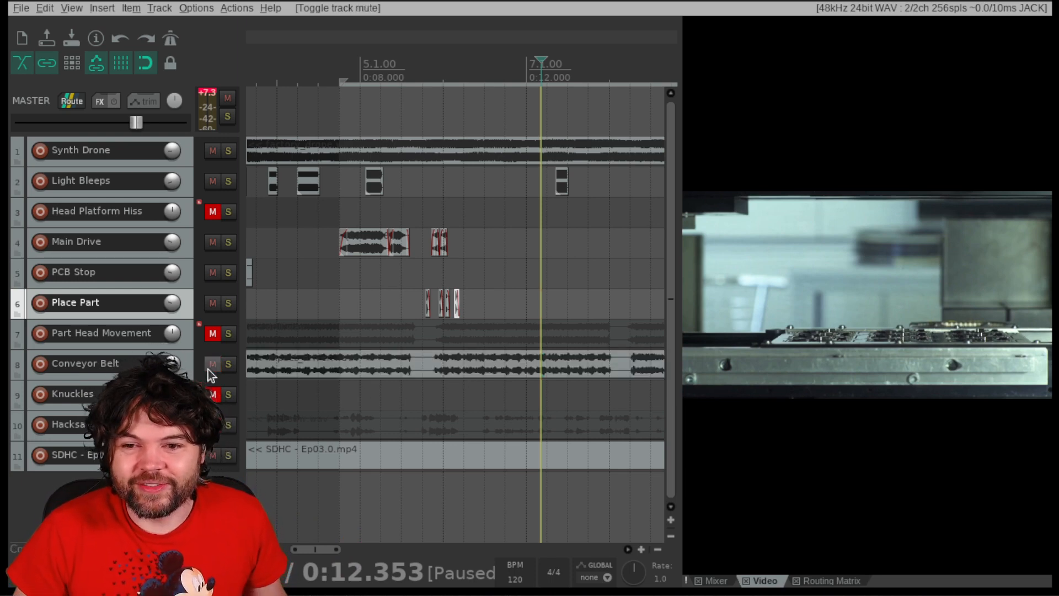
left_click(343, 60)
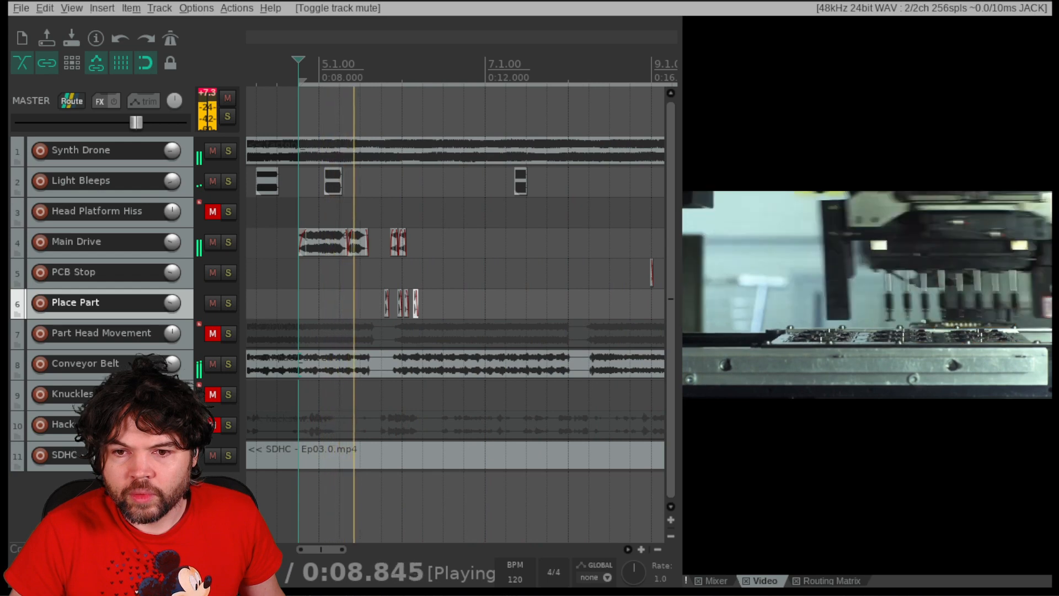
key("Return")
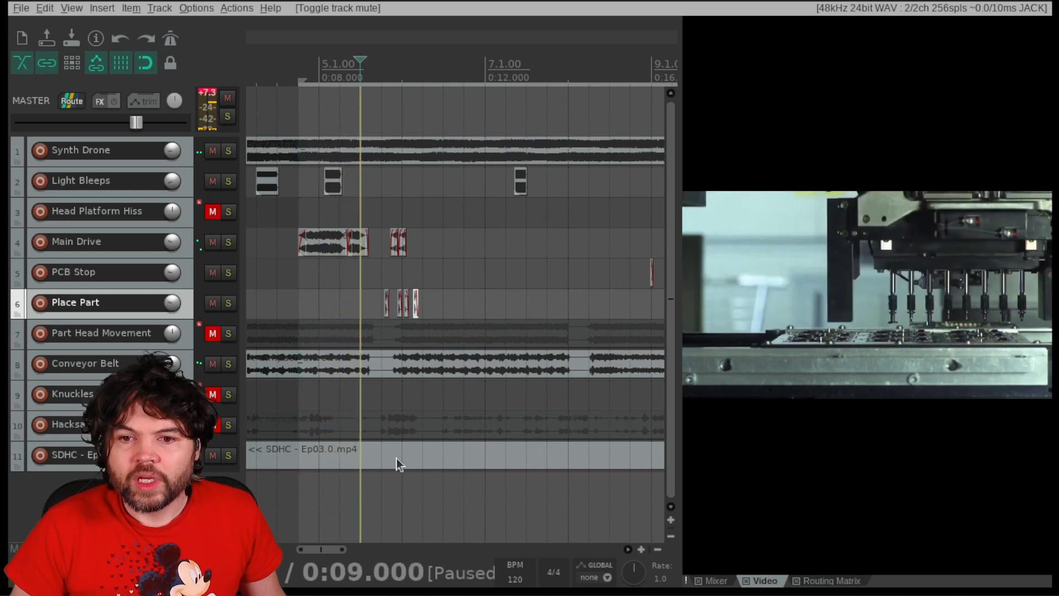
Split the impact driver clip on the Conveyor Belt track in the quiet gaps at 0:04.000 and 0:09.500
left_click_drag(346, 364, 382, 364)
scroll(386, 364, "down", 3)
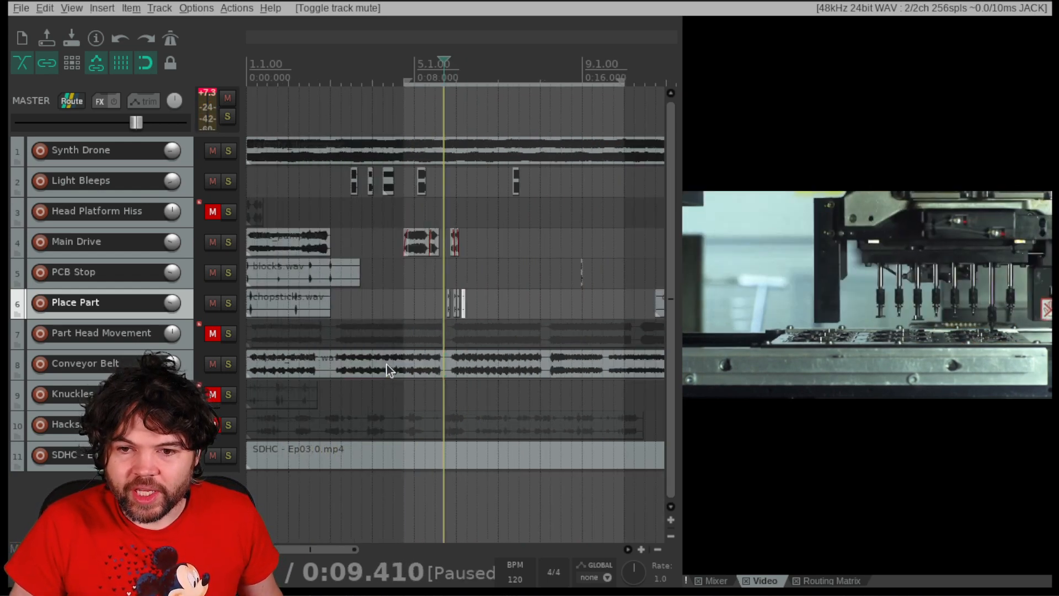
left_click(329, 362)
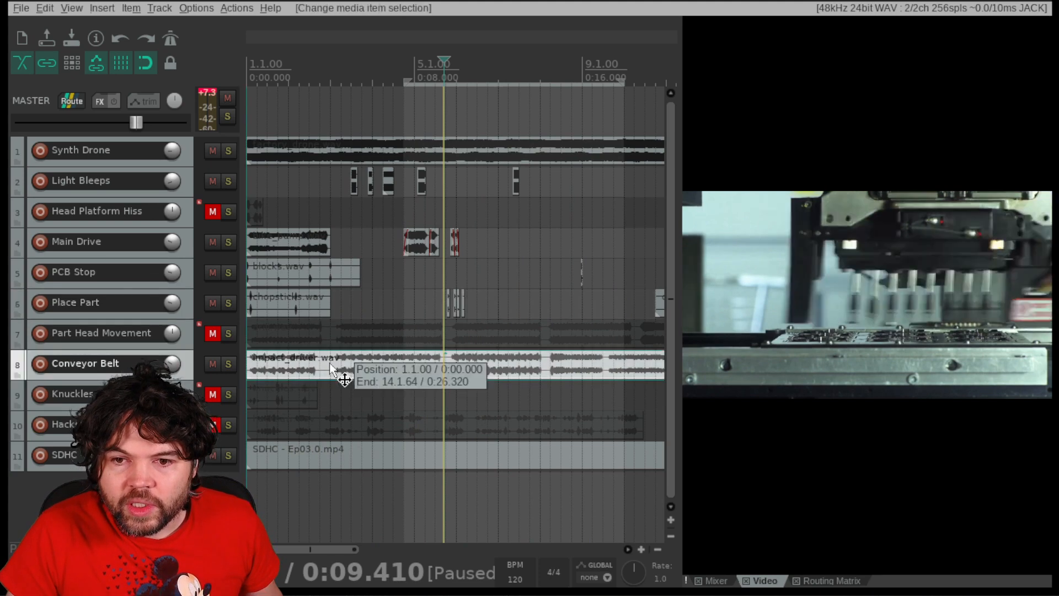
key("s")
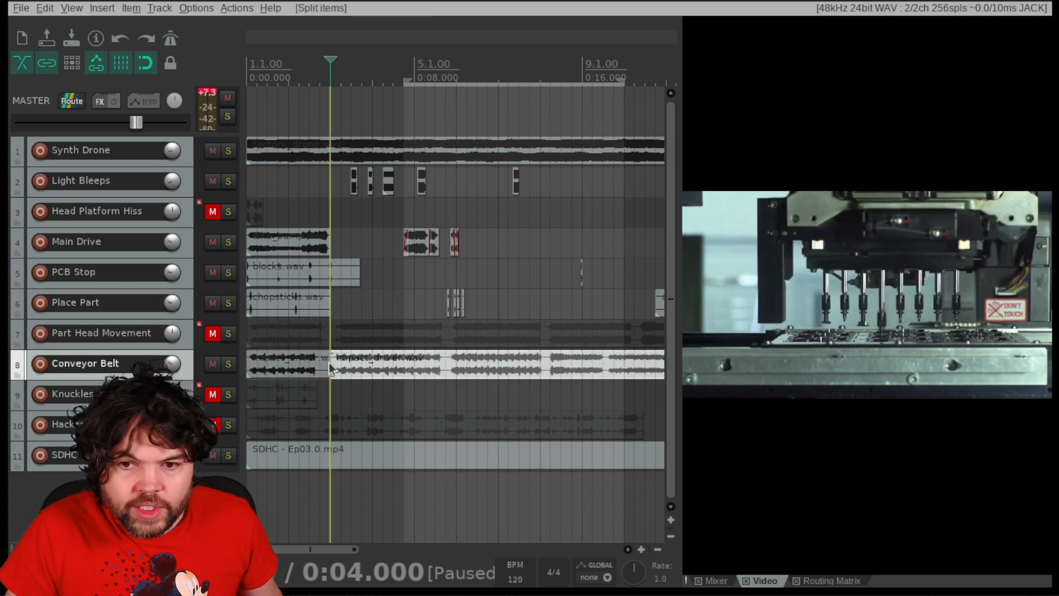
left_click(448, 364)
key("s")
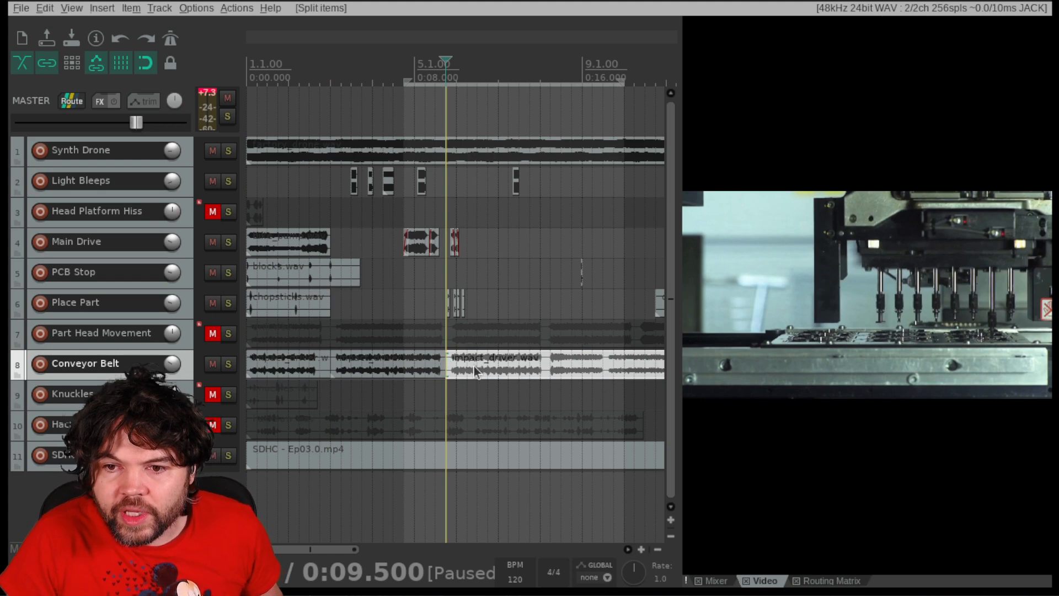
Move the last impact driver piece past the end of the selected time range and start the middle piece at 0:16.014, when the conveyor moves
left_click_drag(475, 366, 554, 375)
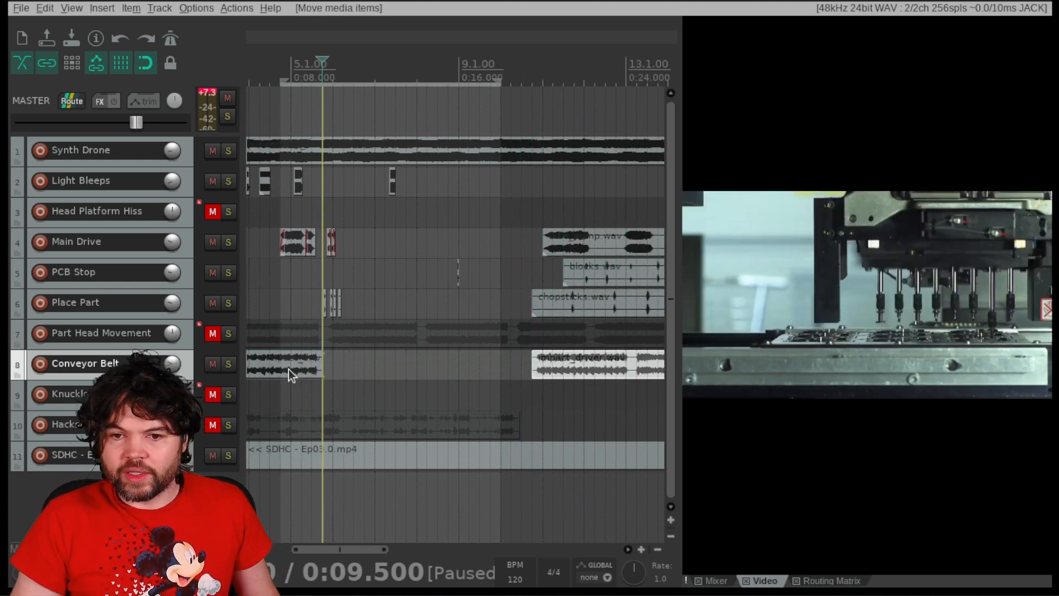
left_click_drag(289, 369, 399, 366)
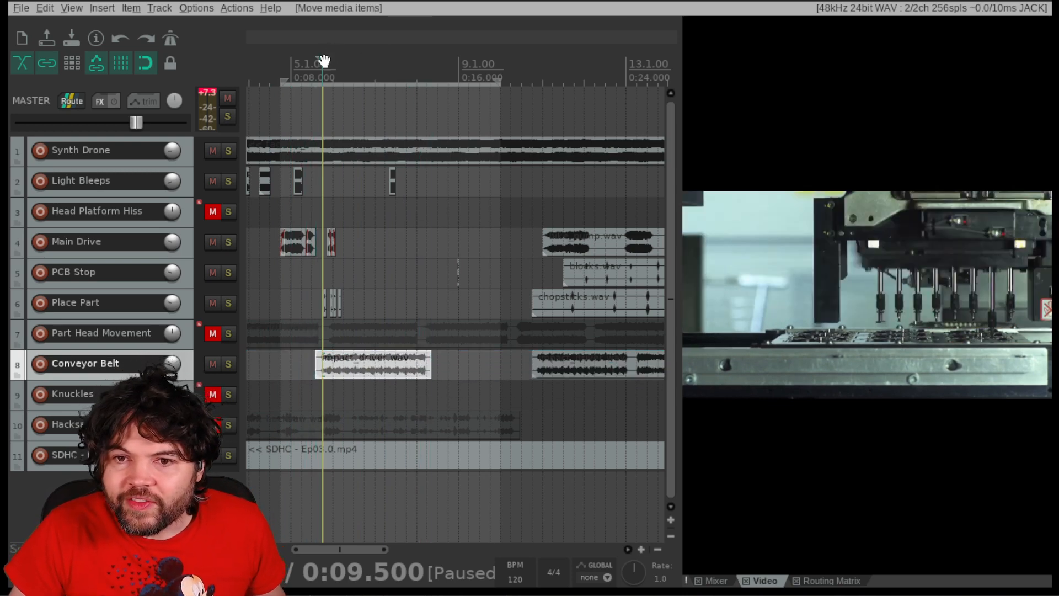
left_click_drag(324, 60, 461, 65)
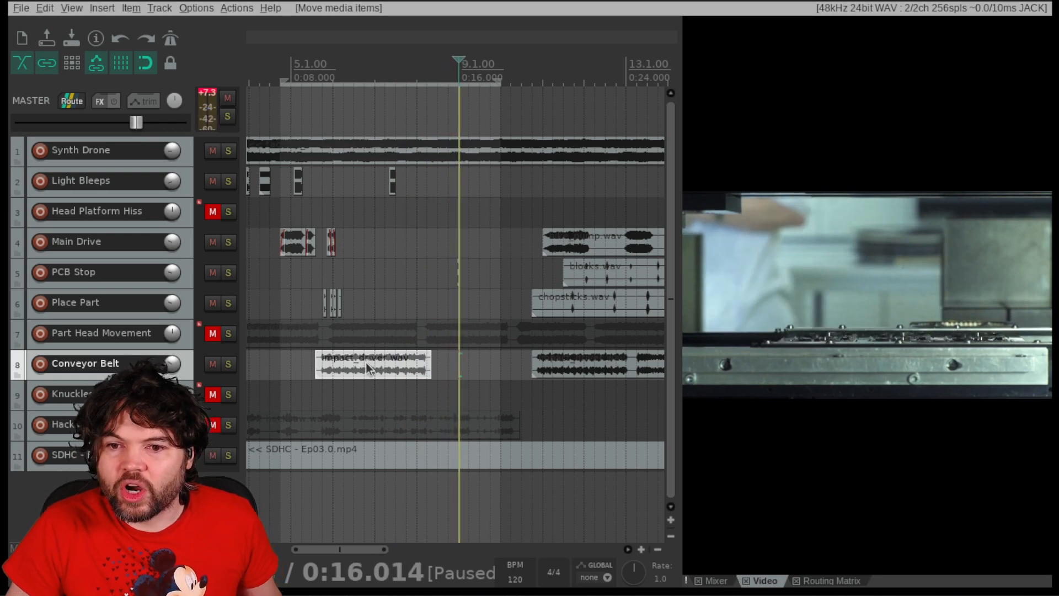
left_click_drag(365, 364, 470, 362)
Check the conveyor's start around 0:16.040 and lengthen the fade-in of the impact driver piece placed there
scroll(468, 362, "up", 8)
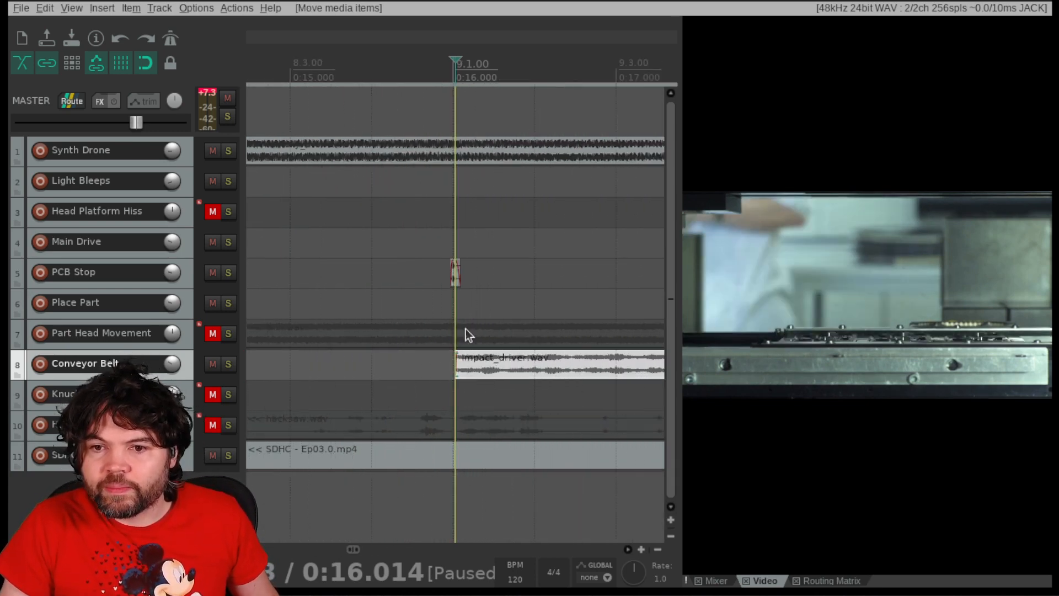
mouse_move(455, 58)
left_mouse_down()
mouse_move(433, 59)
mouse_move(459, 63)
left_mouse_up()
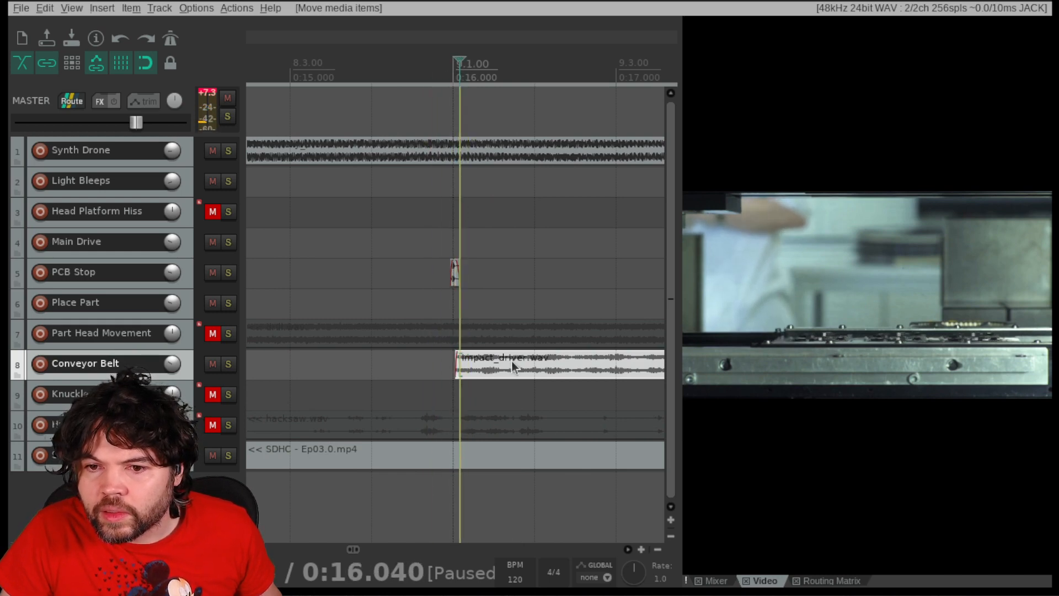
scroll(475, 366, "up", 6)
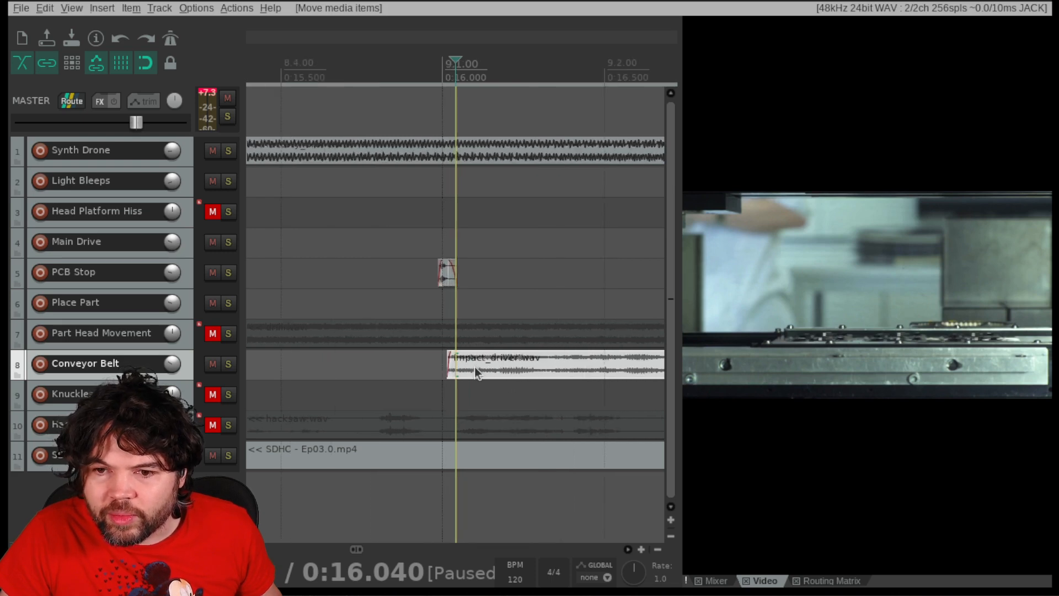
scroll(456, 362, "up", 3)
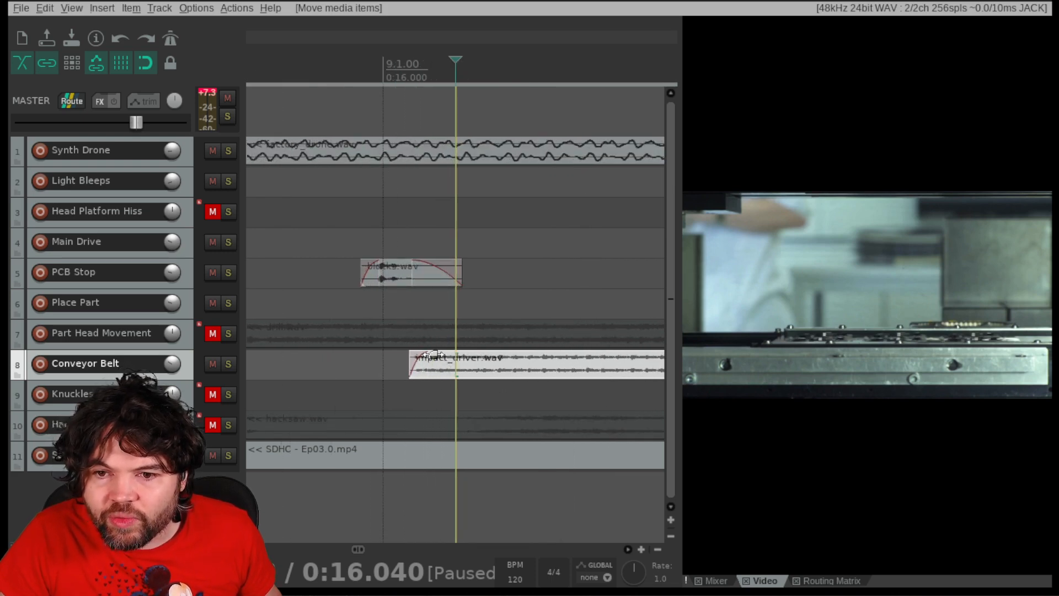
left_click_drag(433, 349, 466, 354)
scroll(527, 284, "down", 3)
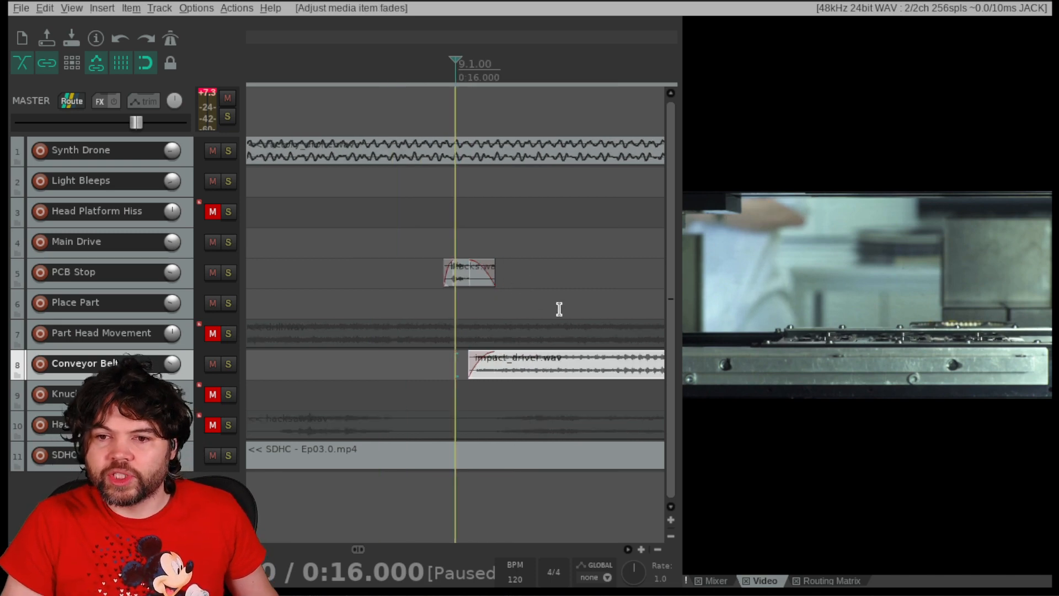
Find the conveyor's stop near 0:17.698, trim the impact driver piece's end to about 0:18, and lengthen its fade-out
left_click(535, 310)
left_click(500, 309)
scroll(589, 307, "down", 4)
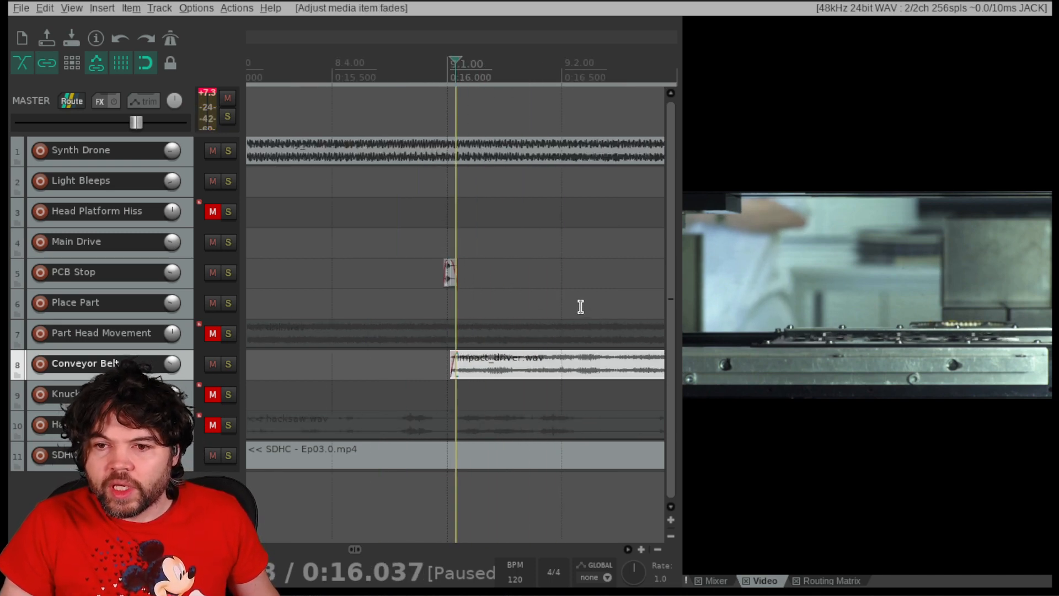
left_click_drag(455, 55, 592, 59)
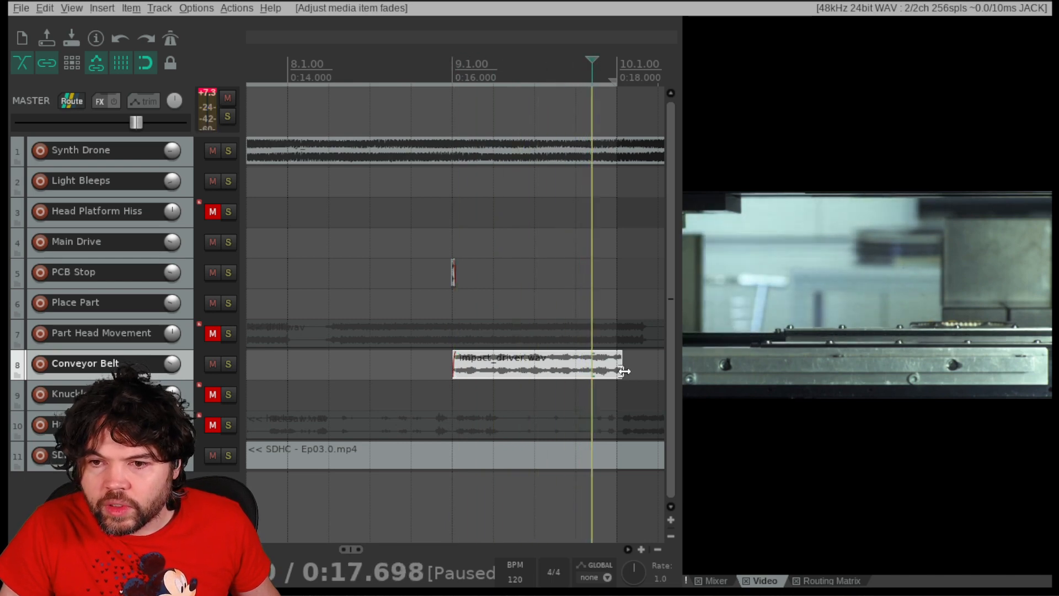
left_click_drag(624, 371, 576, 355)
Play the mix from 0:07.000 to check the placed clips against the machine video
scroll(539, 317, "down", 3)
scroll(535, 296, "down", 4)
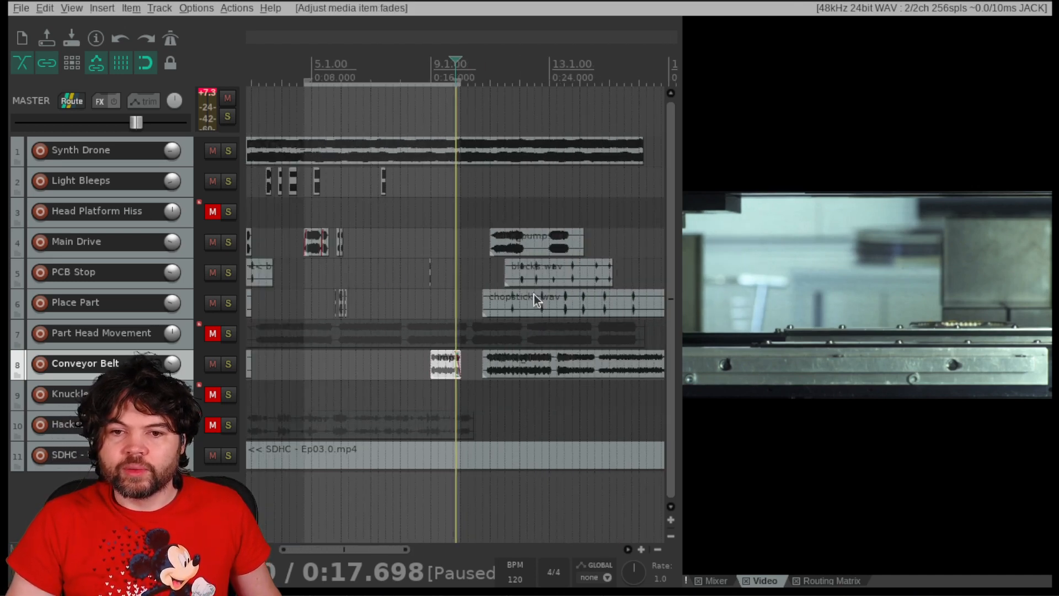
left_click(299, 70)
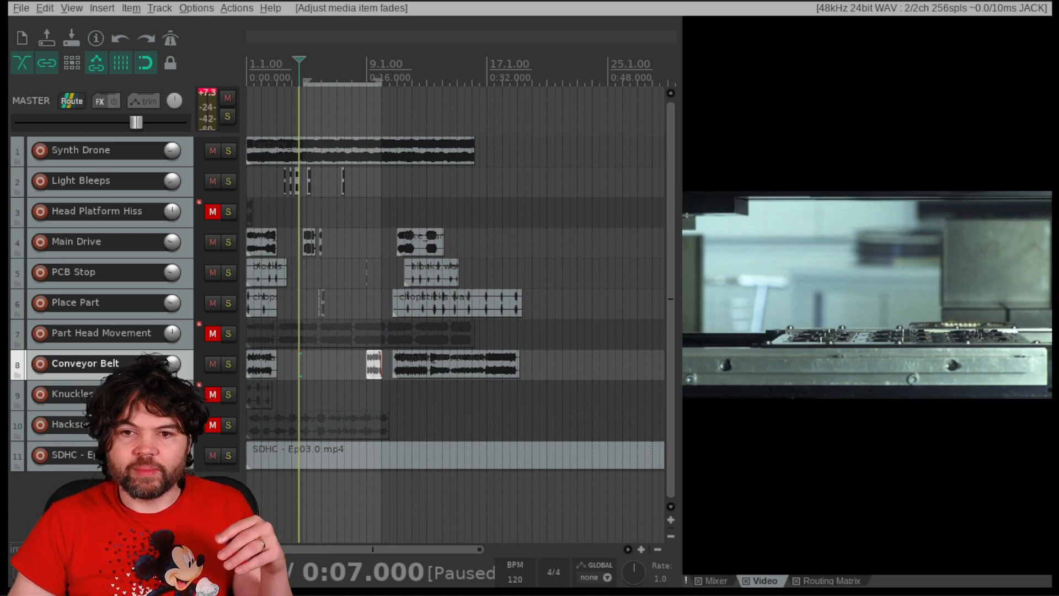
key("space")
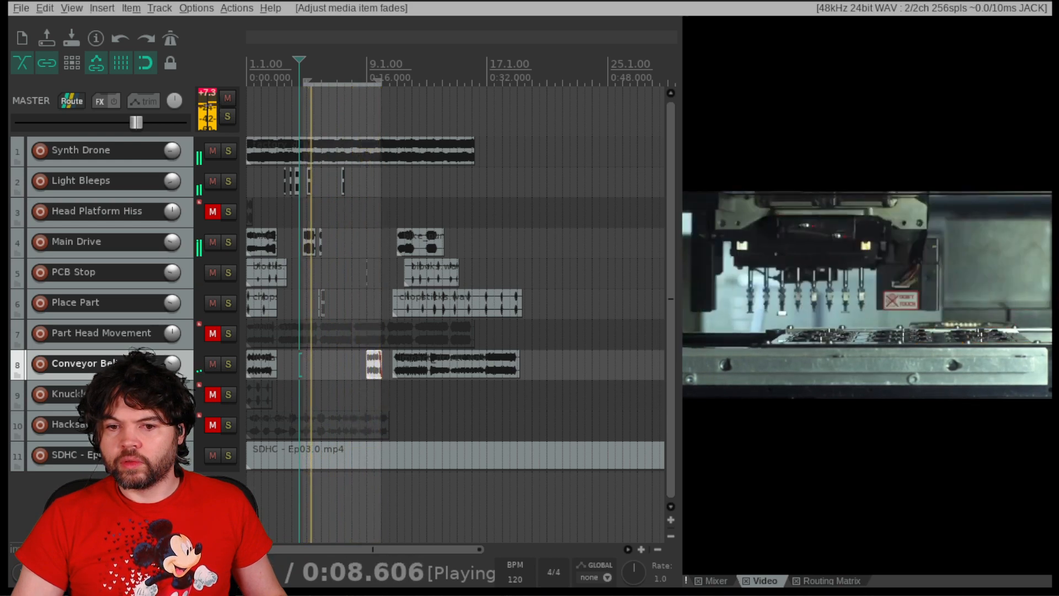
key("Return")
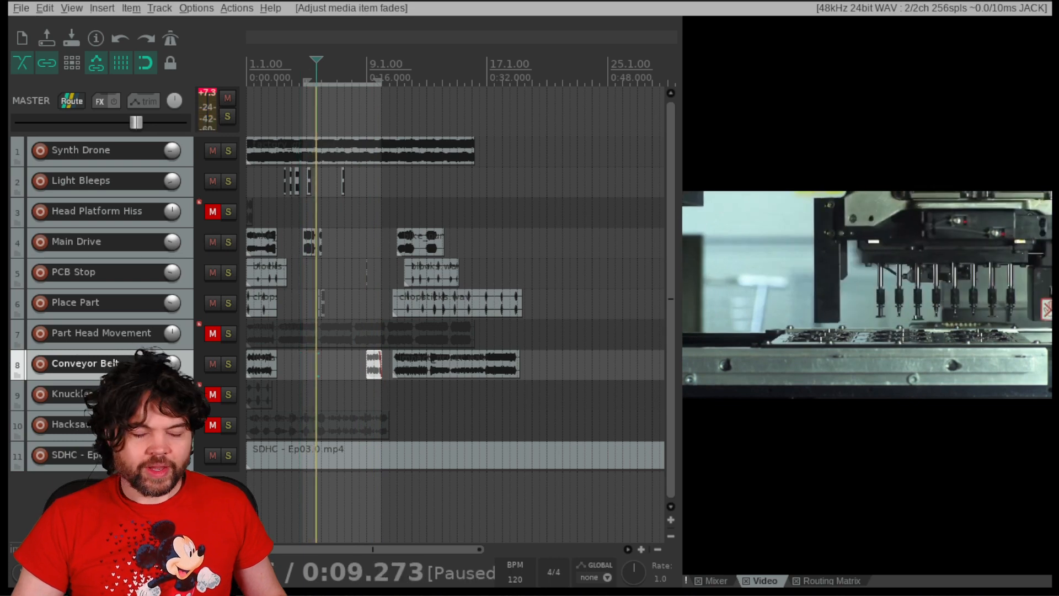